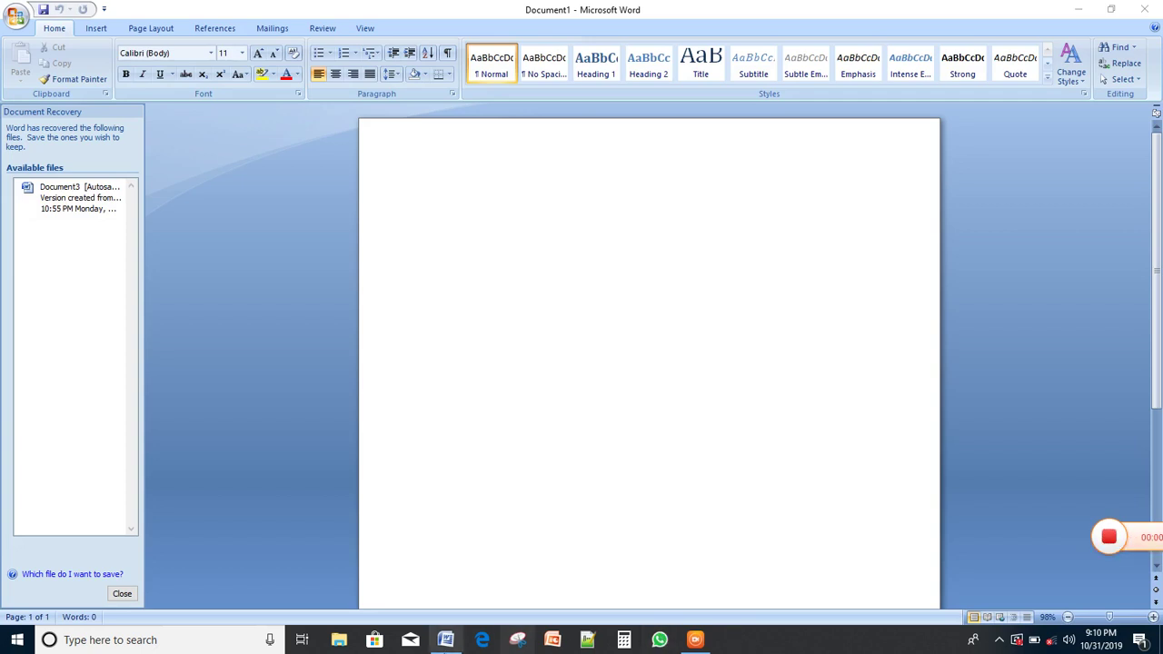
Restore the Word window from the taskbar and maximize it to full screen
left_click(446, 647)
left_click(445, 640)
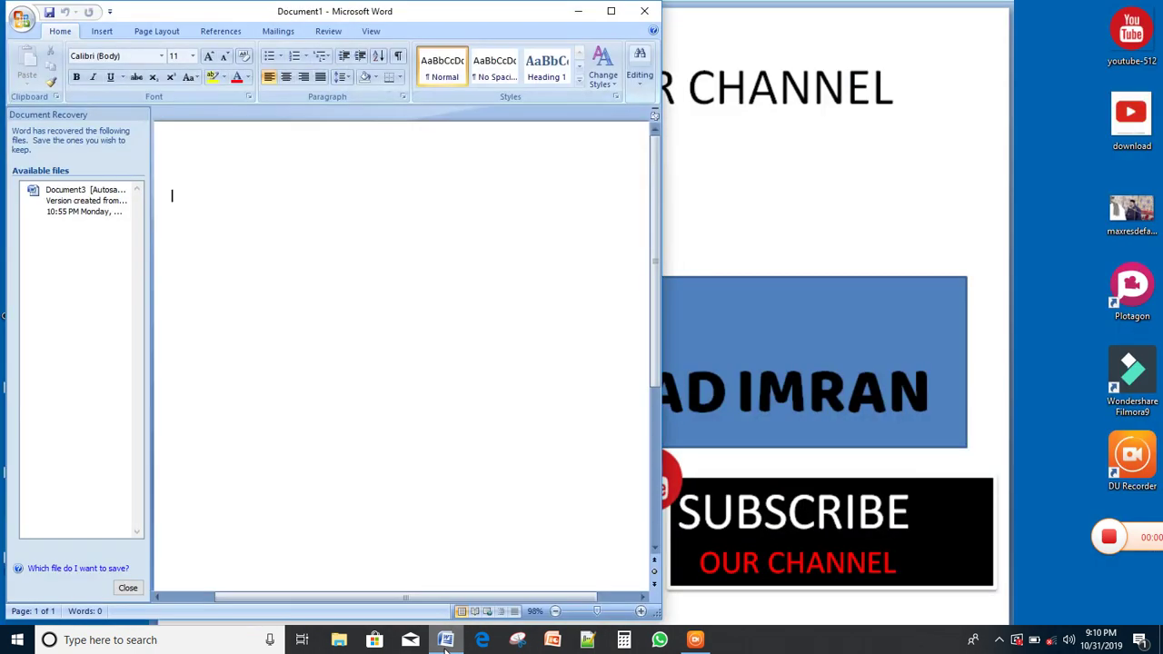
left_click(610, 11)
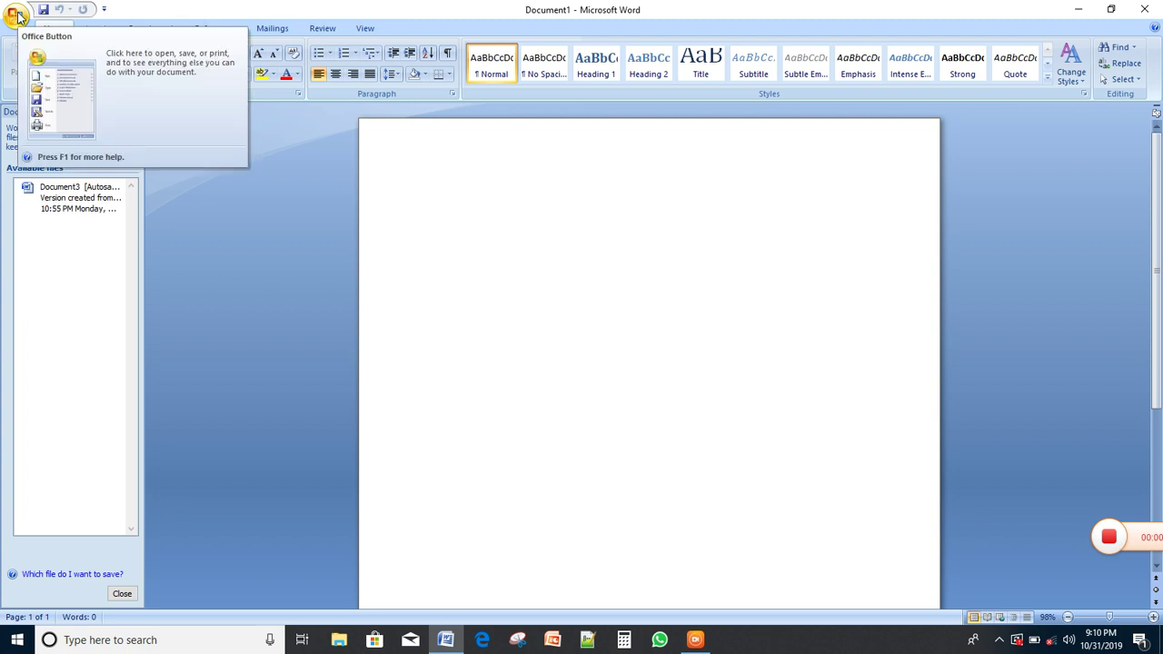
Browse Save As, Publish and Prepare in the Office Button menu, then minimize Word
left_click(18, 16)
mouse_move(41, 154)
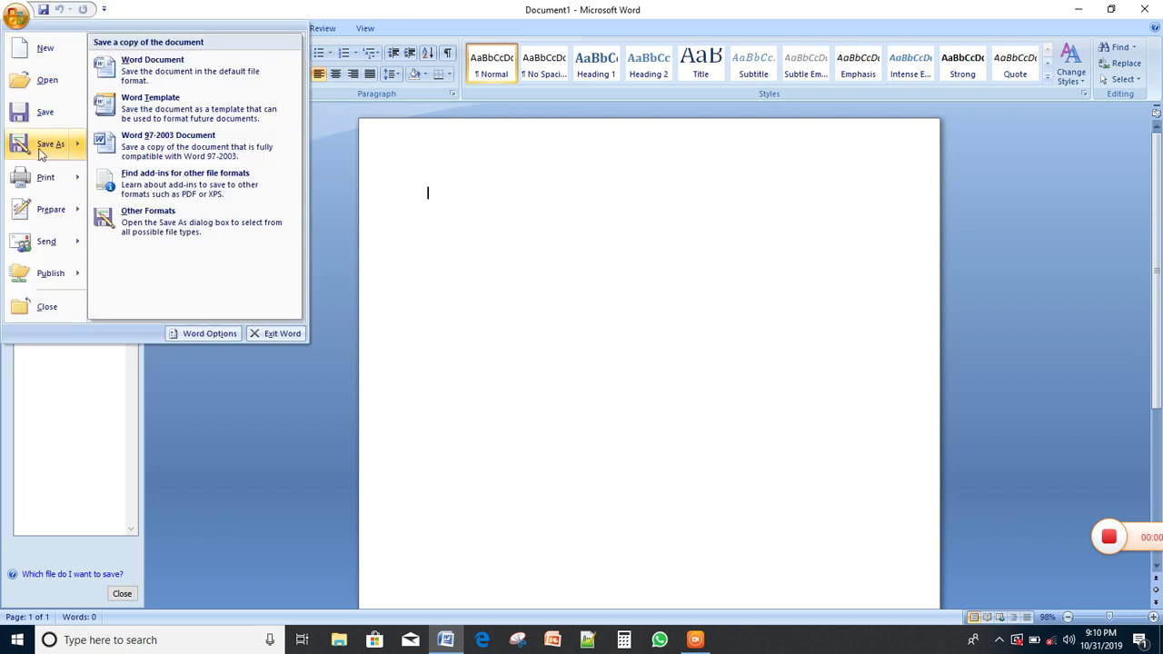
mouse_move(58, 272)
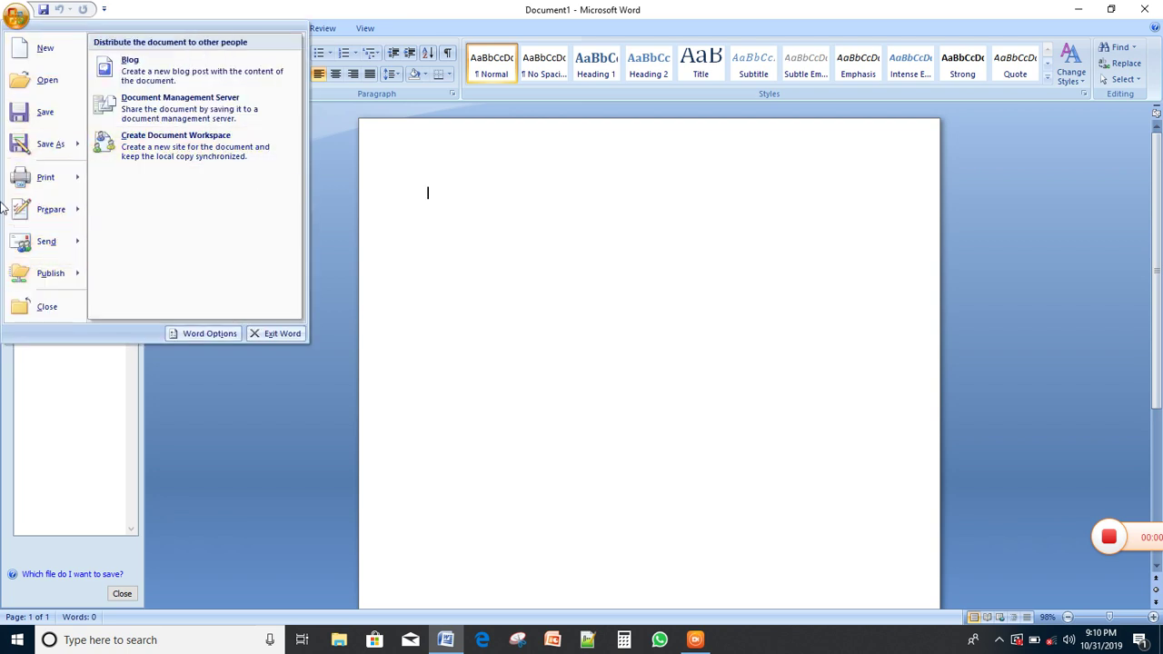
mouse_move(51, 209)
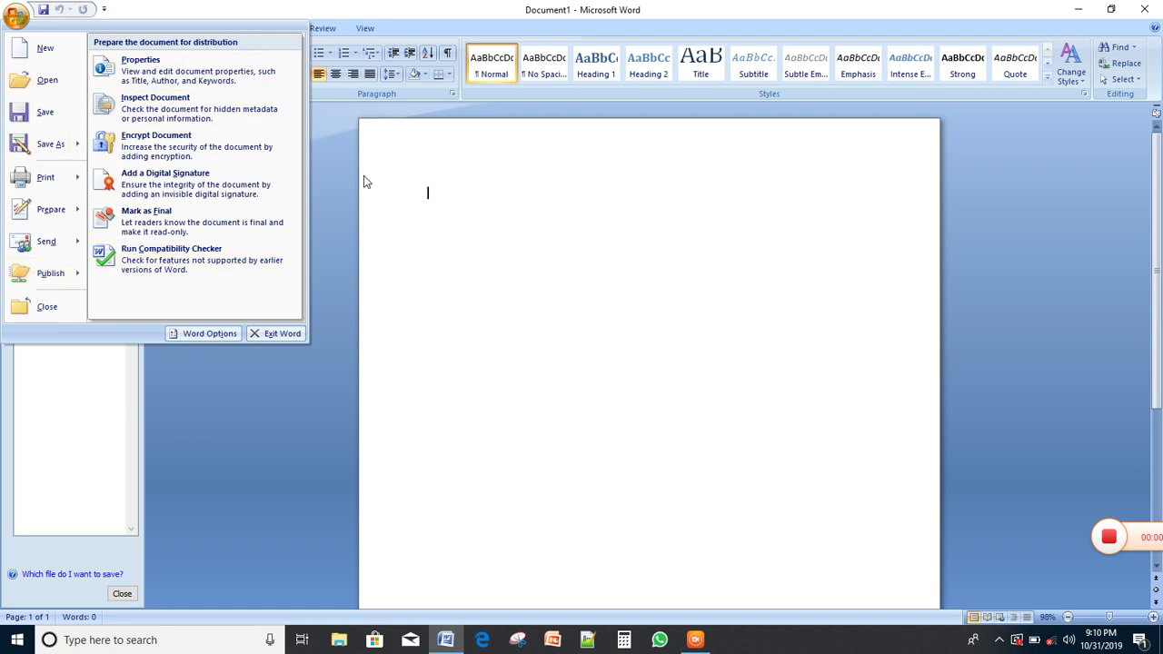
left_click(407, 251)
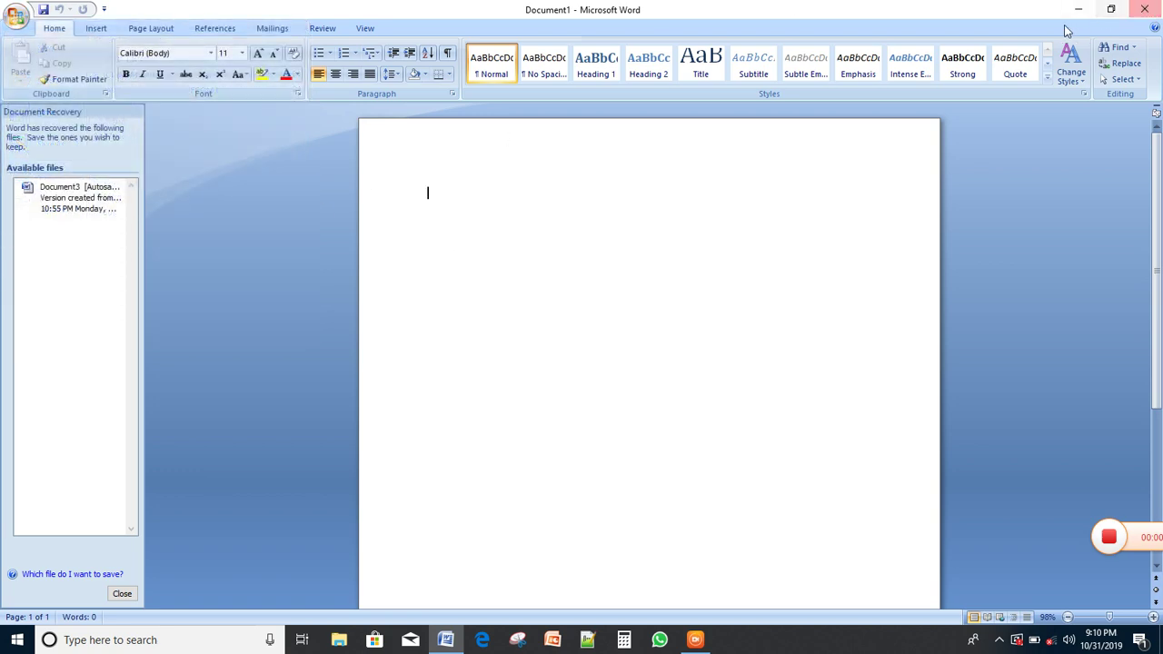
left_click(1078, 11)
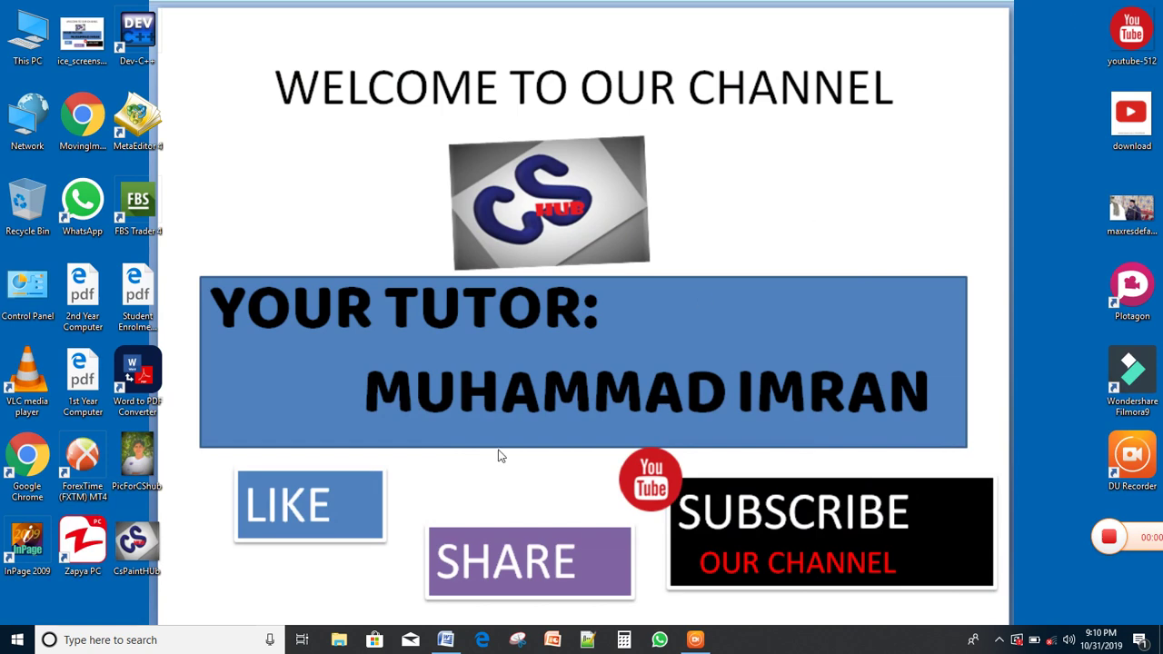
Restore the empty Document1 window from its Word taskbar button
left_click(446, 641)
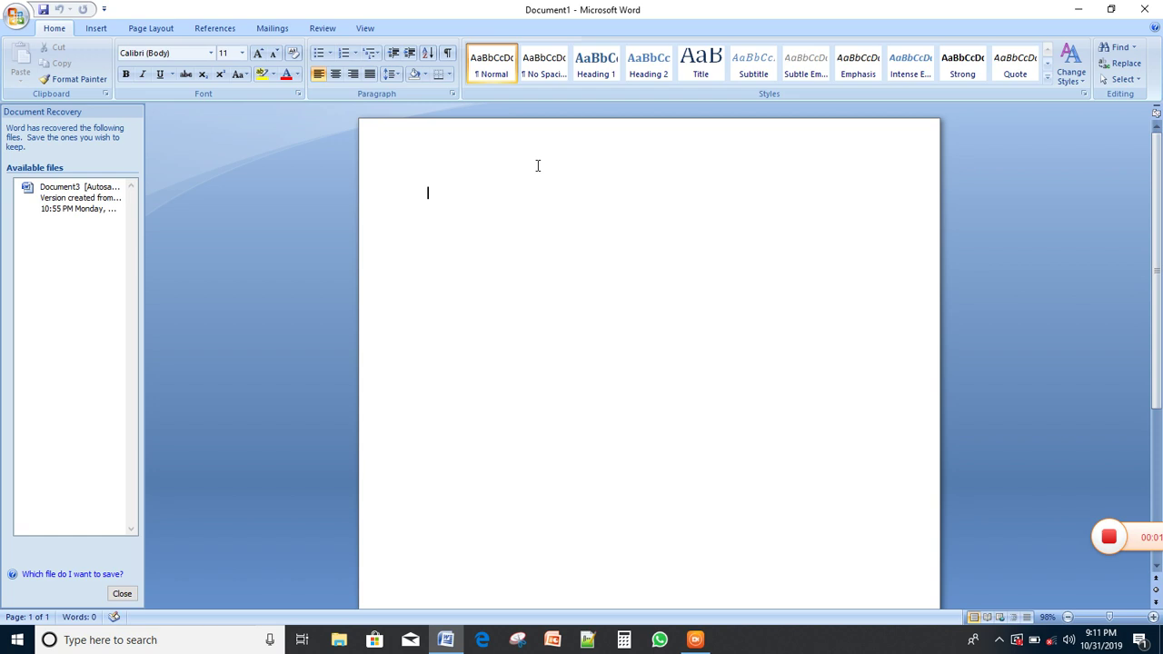
Type 'Welcome to our channel CShub' and 'Like share the vedio and subscribe our channel' as two lines
type("We")
type("lcome ")
type("to")
type("ur")
type("hannel ")
type("CSh")
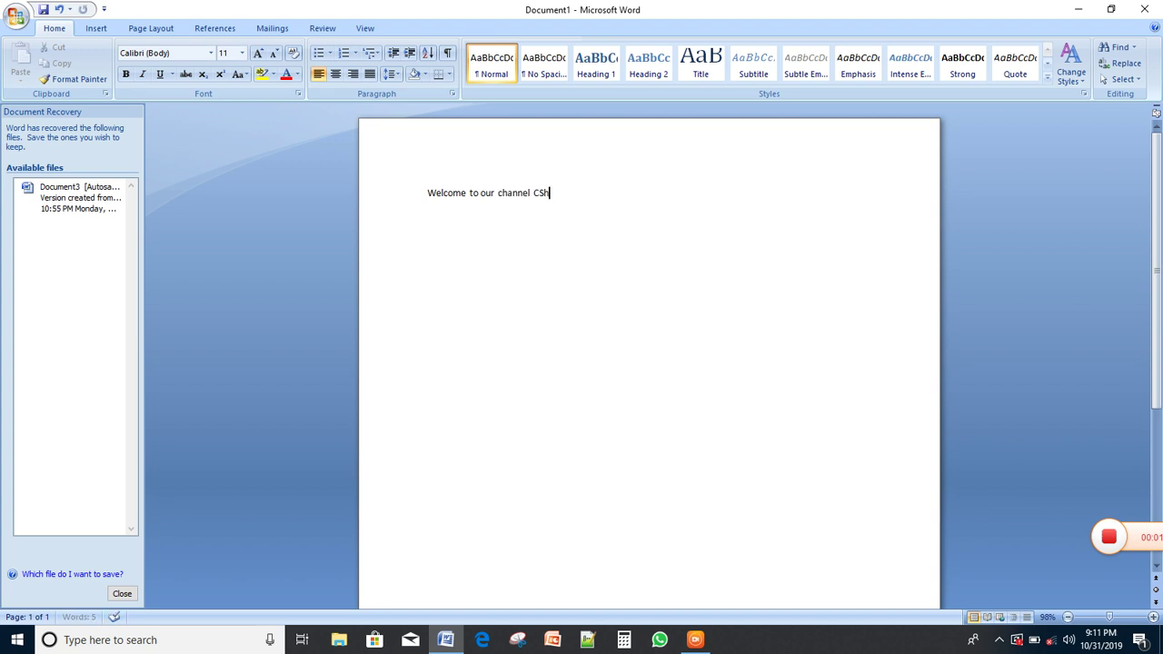
type("ub")
type("Lik")
type("e ")
type("sh")
type("ar")
type("e a")
type("nd")
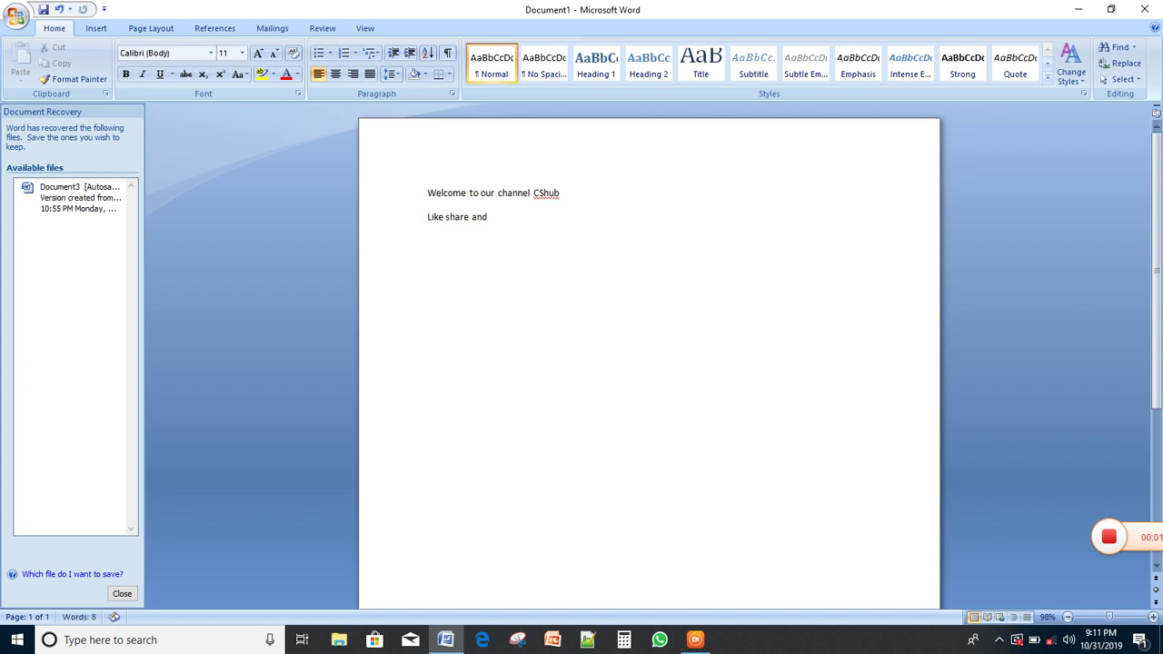
key("BackSpace")
key("BackSpace")
key("BackSpace")
type("t")
type("he vedio")
type(" and su")
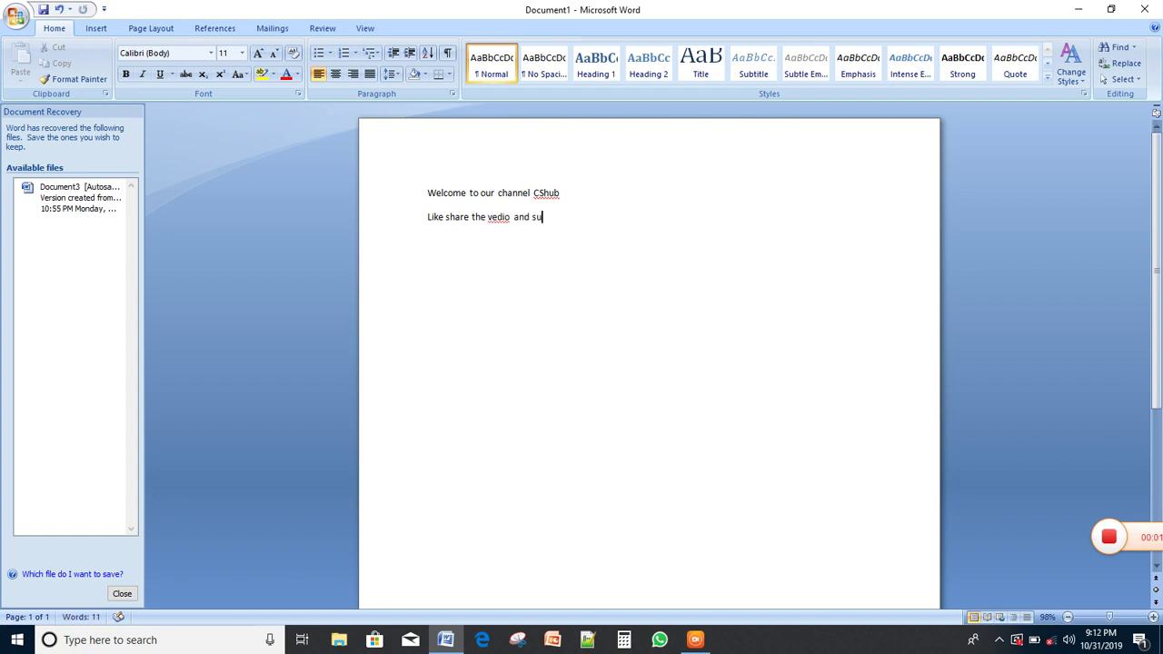
type("bscri")
type("be our")
type("h")
type("n")
key("BackSpace")
key("BackSpace")
key("BackSpace")
type("hannel")
key("Return")
left_click_drag(426, 189, 619, 222)
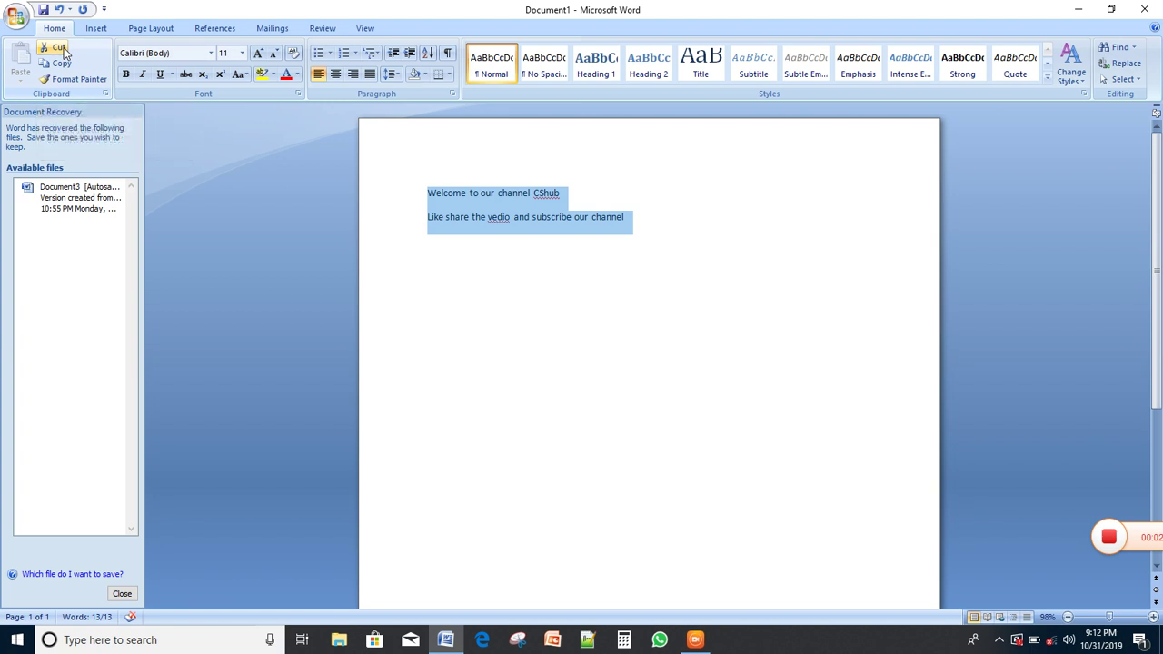
left_click(58, 47)
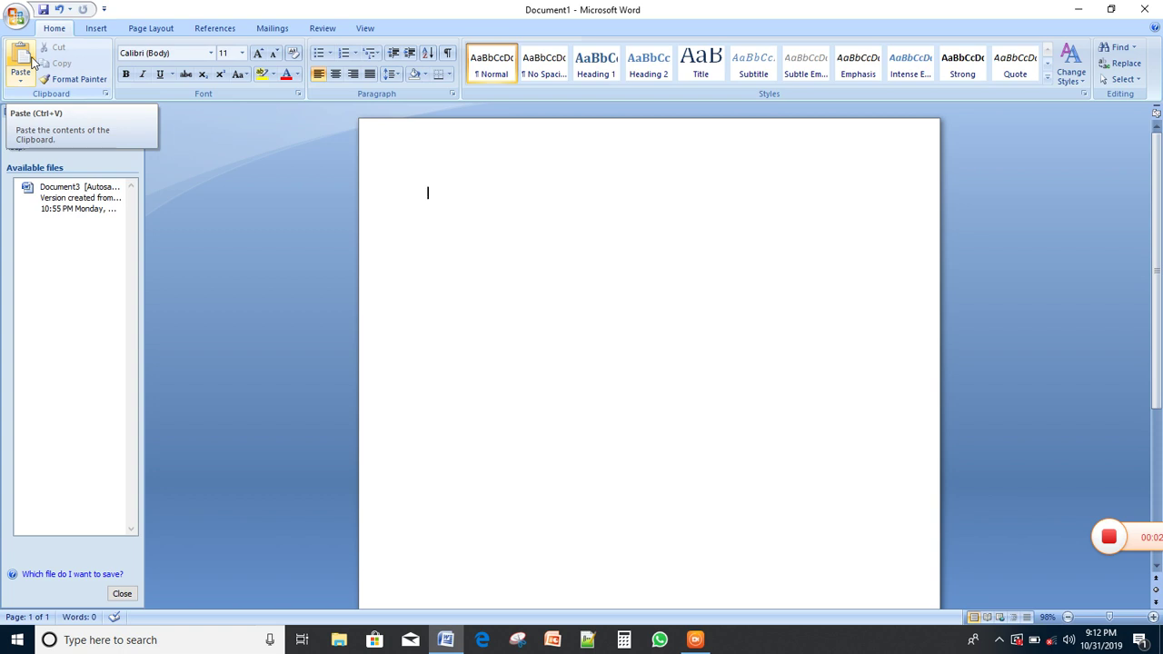
left_click(32, 58)
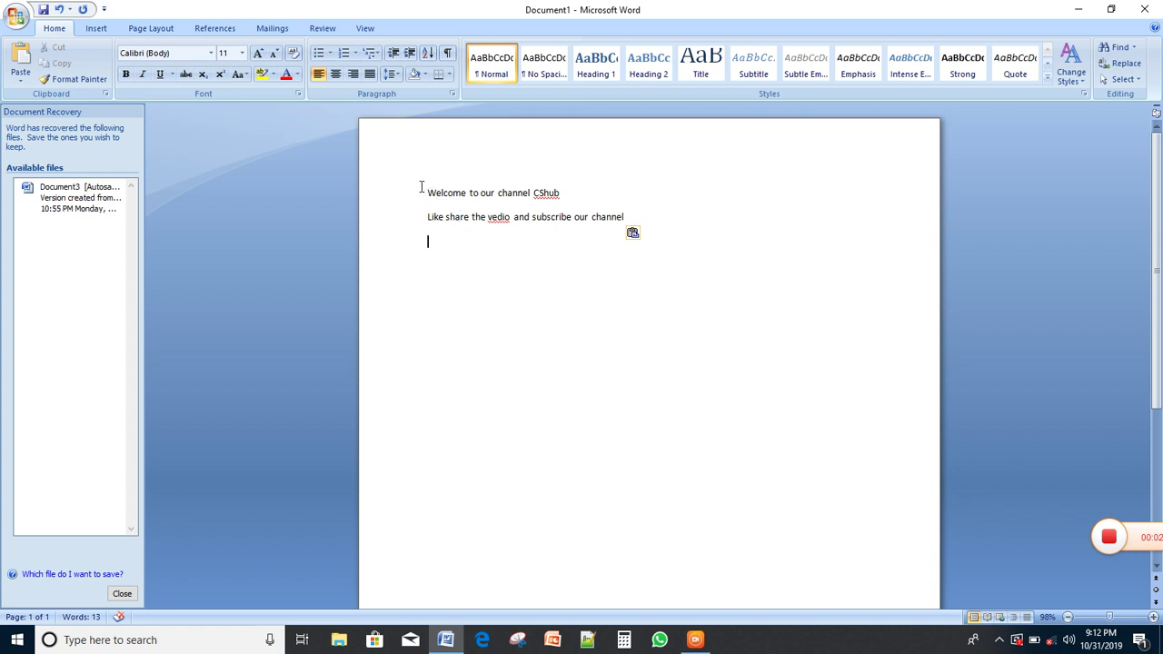
left_click_drag(421, 187, 606, 231)
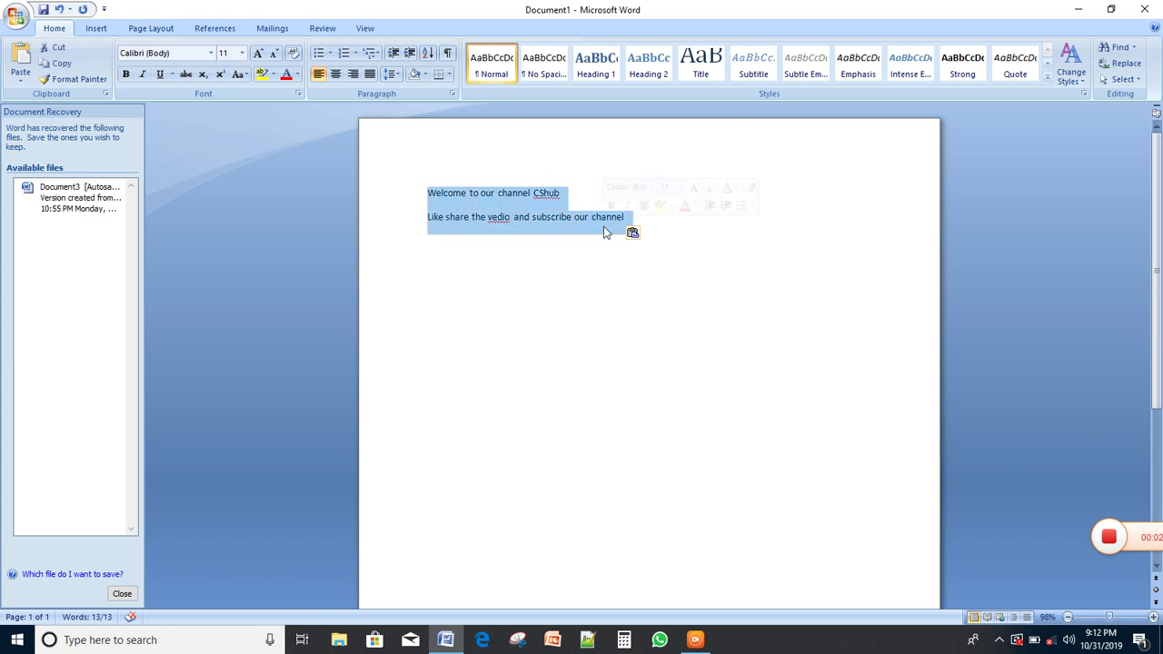
left_click(64, 52)
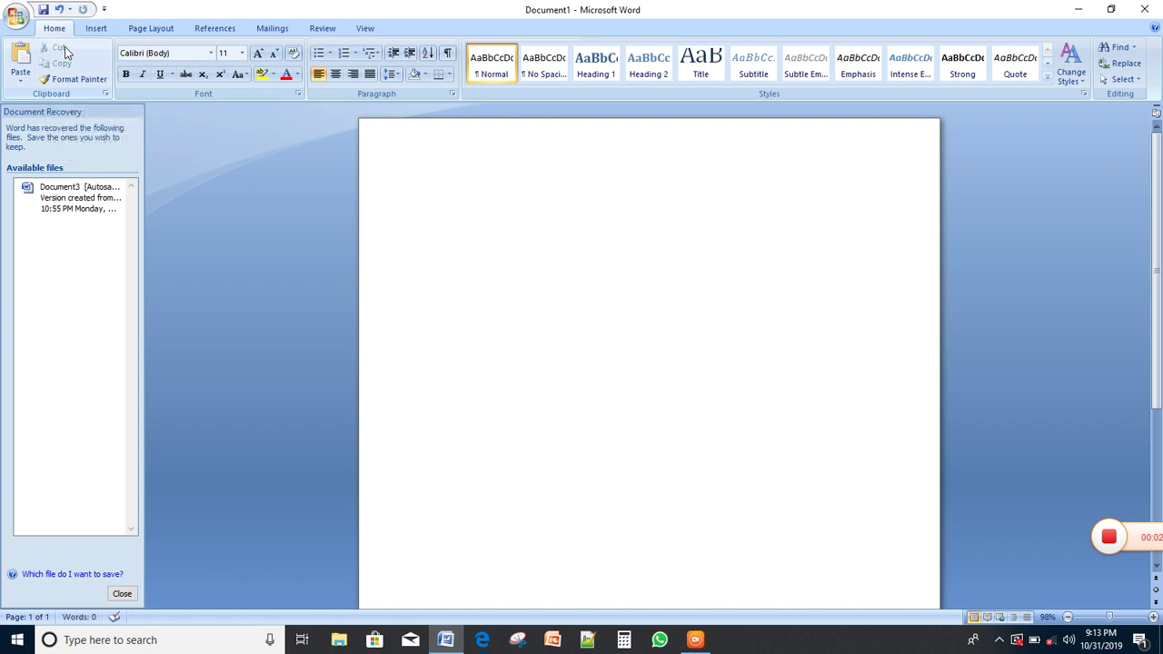
left_click(21, 64)
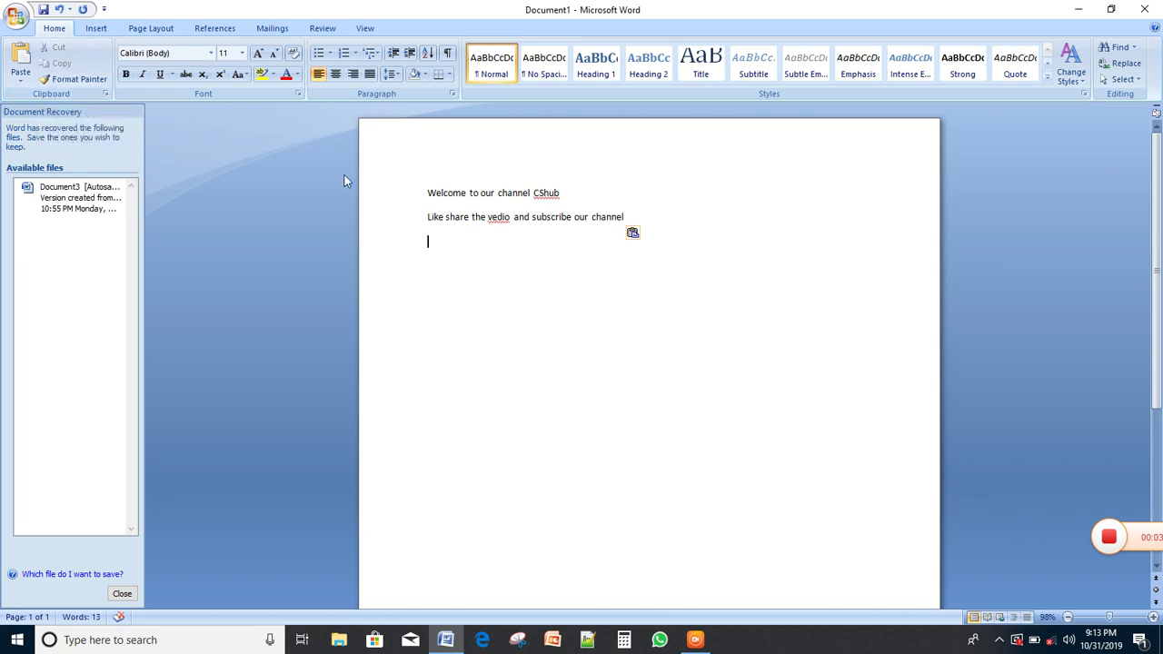
Copy both welcome lines and paste them twice on the empty line, making three pairs
left_click_drag(425, 191, 625, 235)
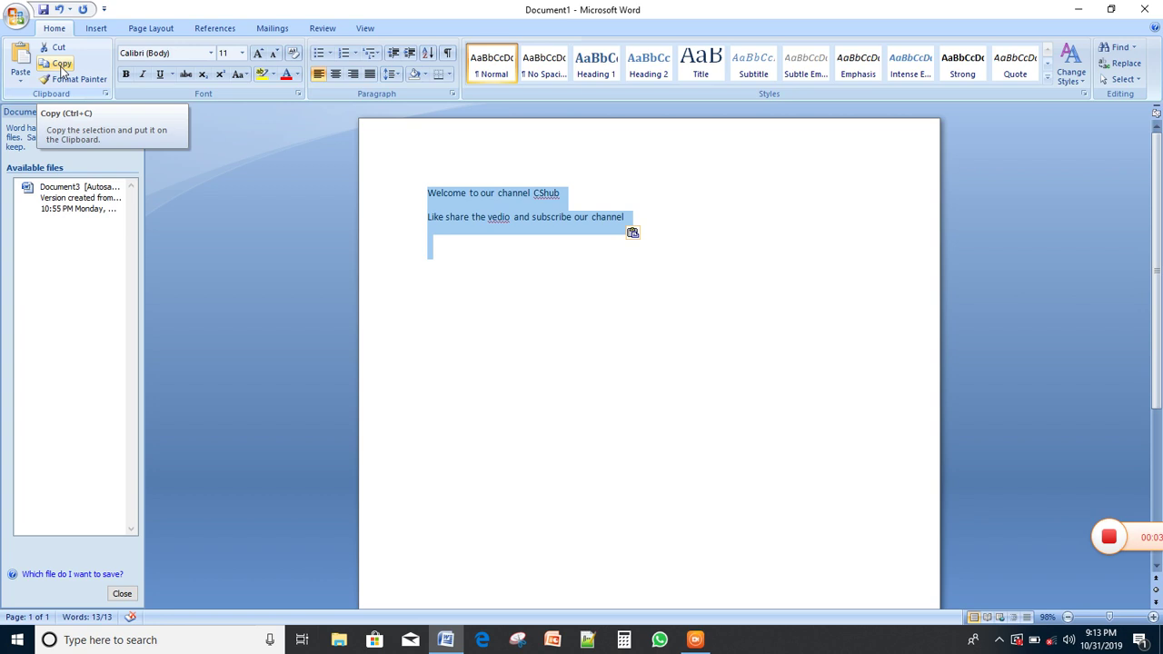
left_click(62, 68)
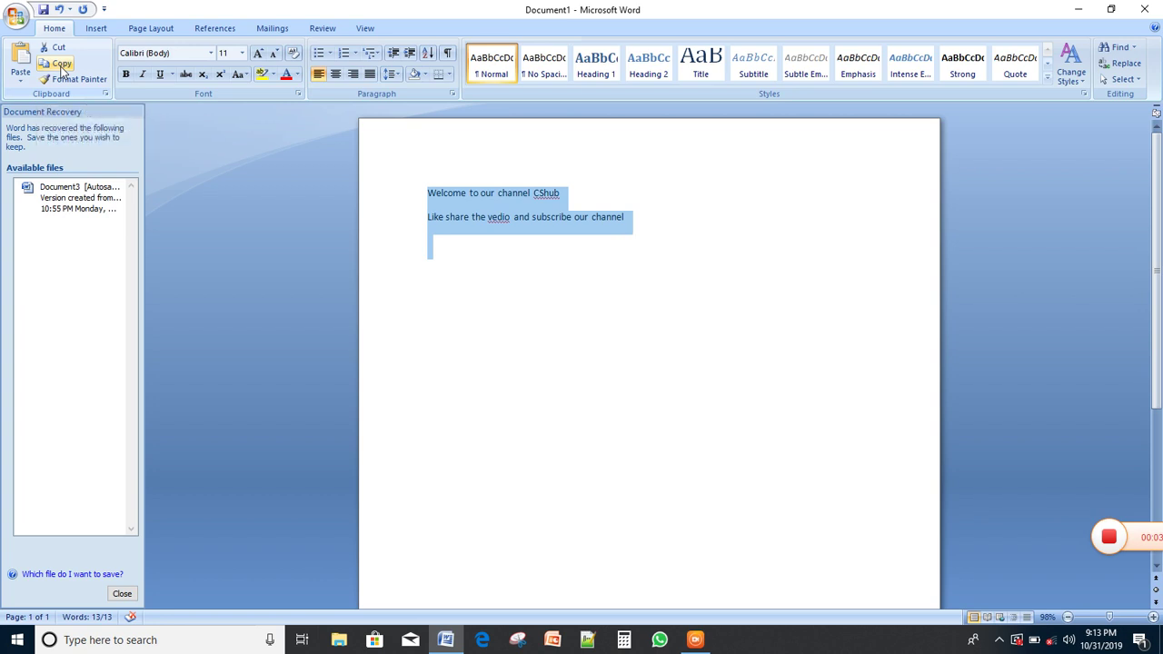
left_click(62, 66)
left_click(445, 267)
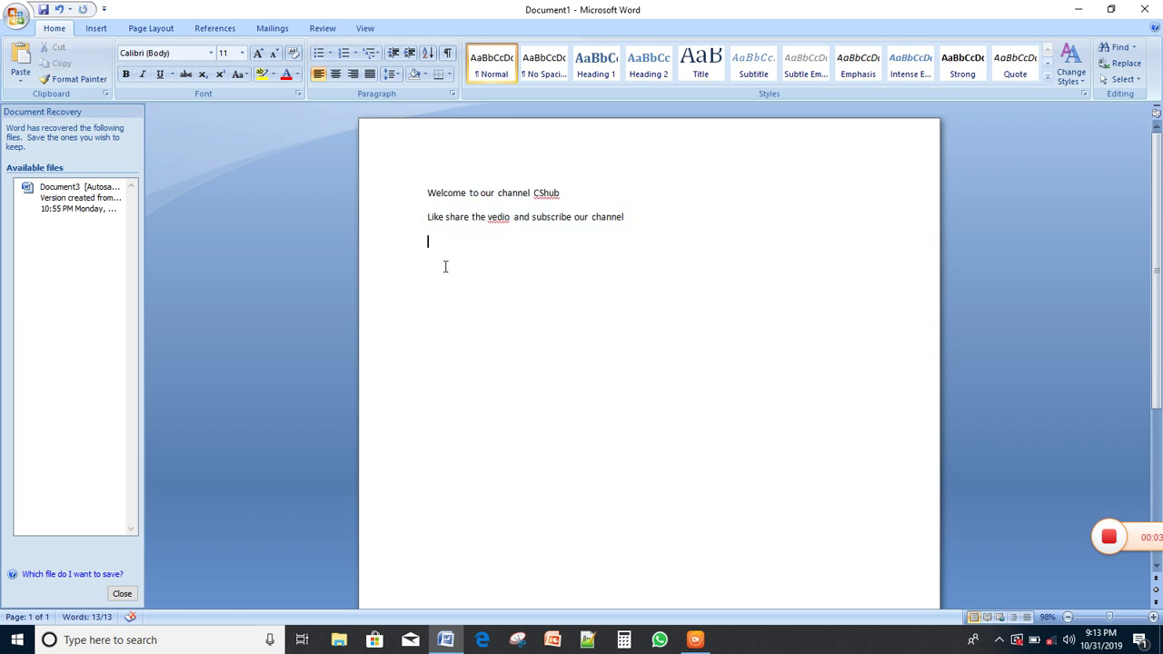
left_click(22, 56)
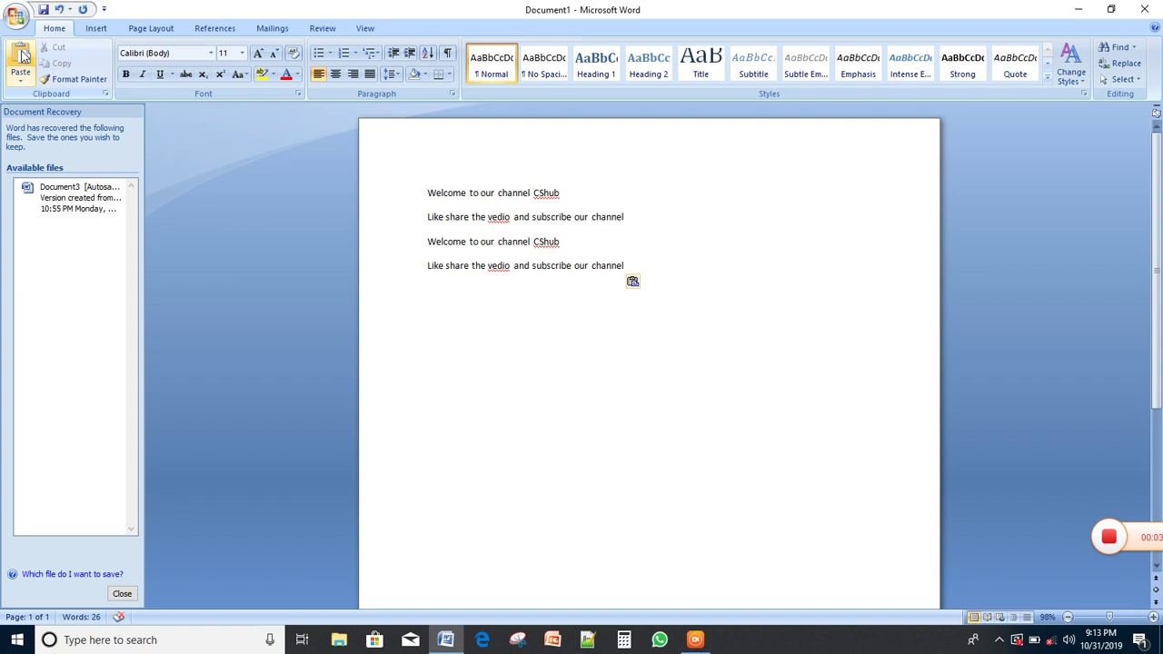
left_click(22, 56)
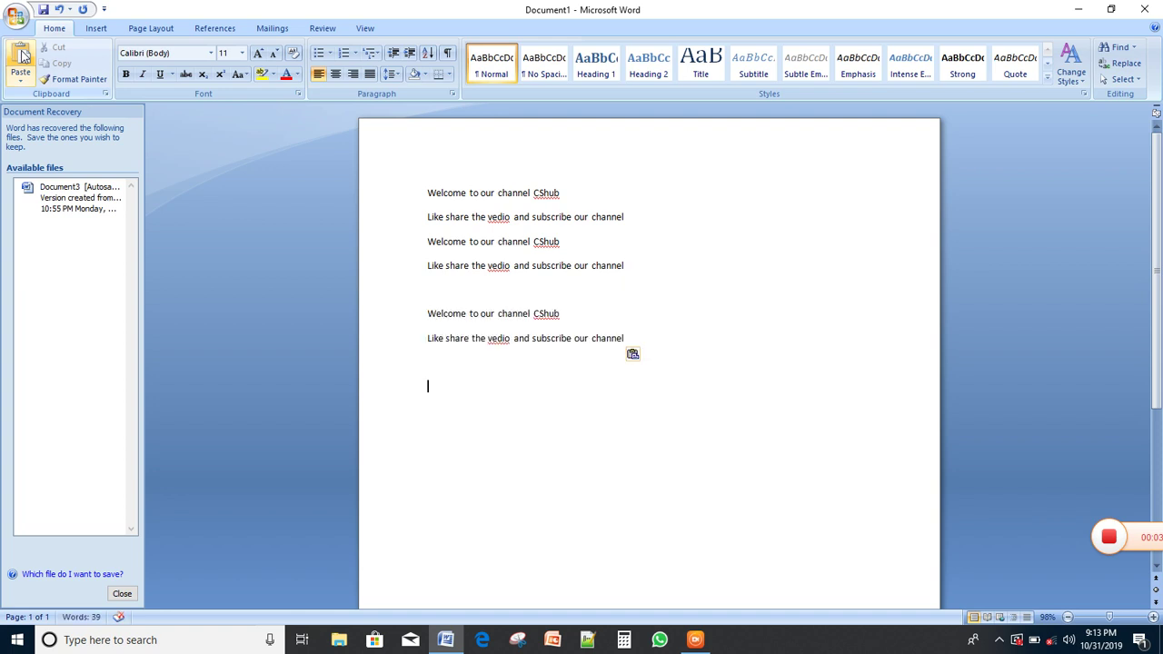
key("Return")
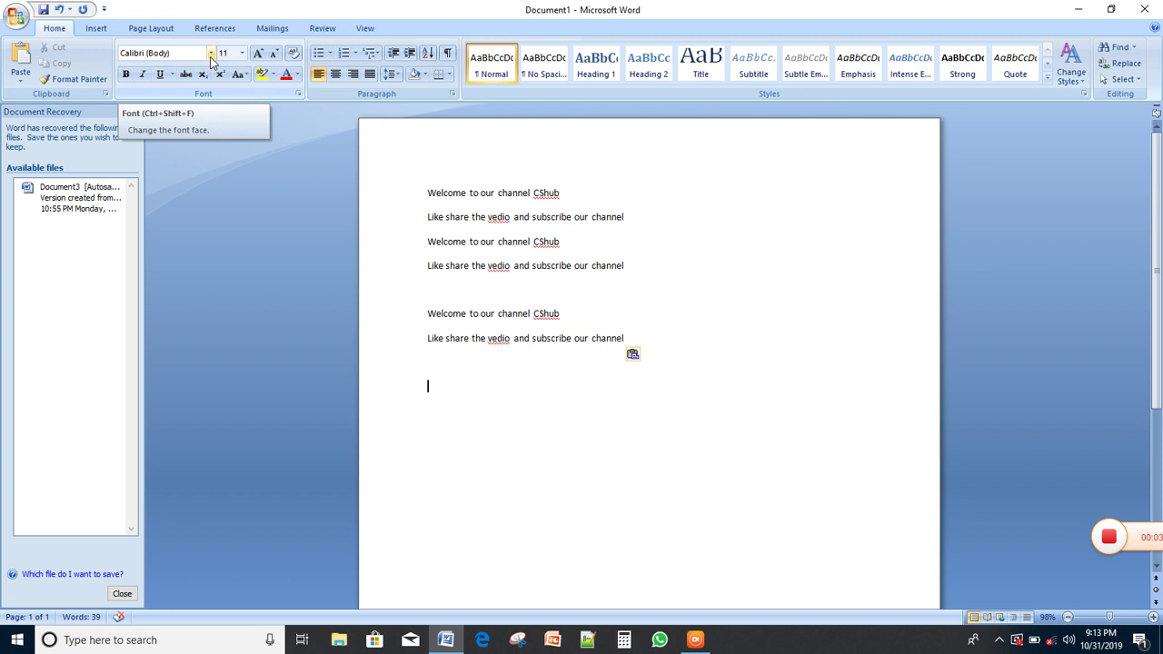
Set the first welcome pair in Arial Black after browsing the font list
left_click(211, 54)
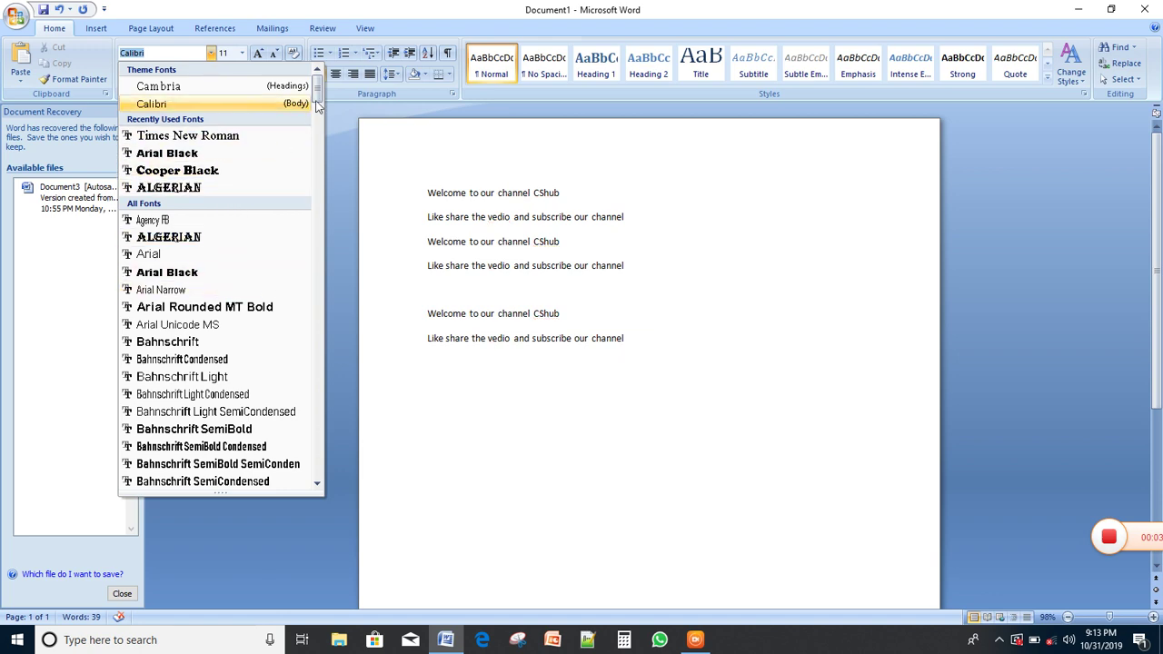
mouse_move(318, 98)
left_mouse_down()
mouse_move(320, 277)
mouse_move(296, 350)
mouse_move(296, 404)
mouse_move(320, 72)
left_mouse_up()
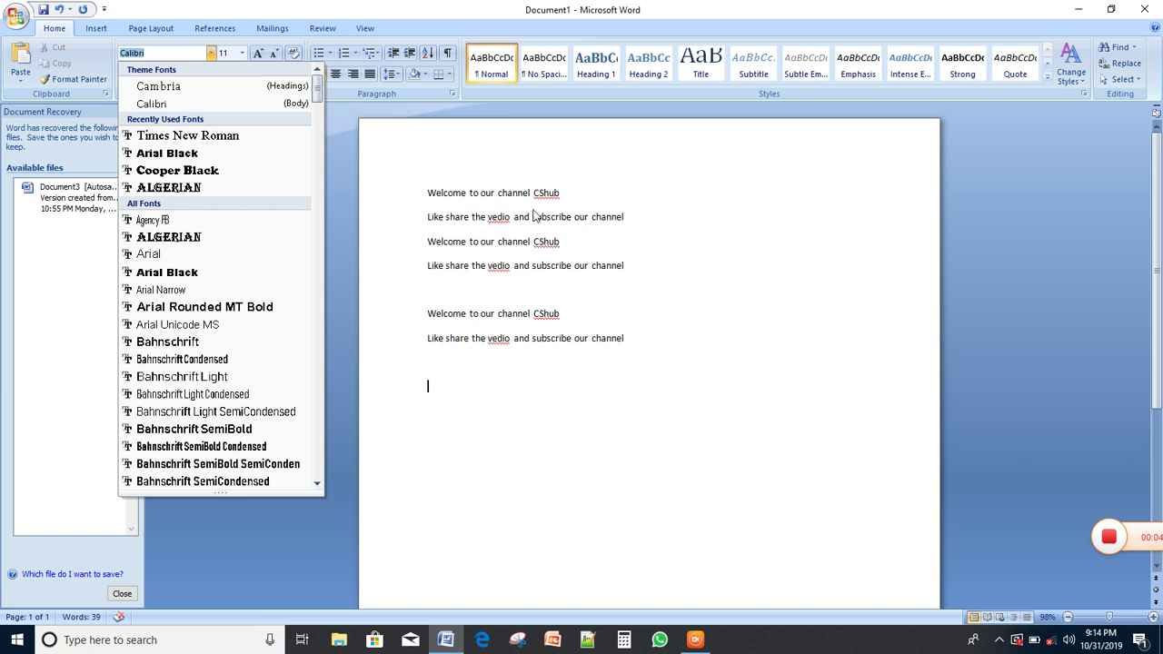
left_click(428, 192)
mouse_move(428, 193)
left_mouse_down()
mouse_move(457, 218)
mouse_move(632, 218)
left_mouse_up()
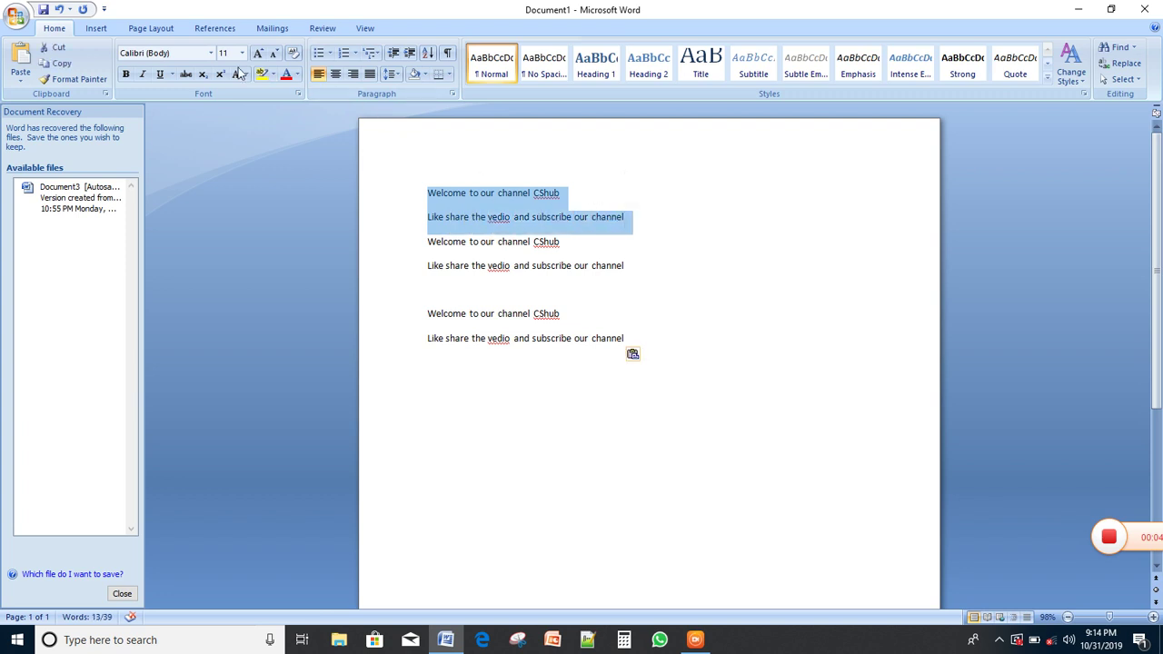
left_click(211, 54)
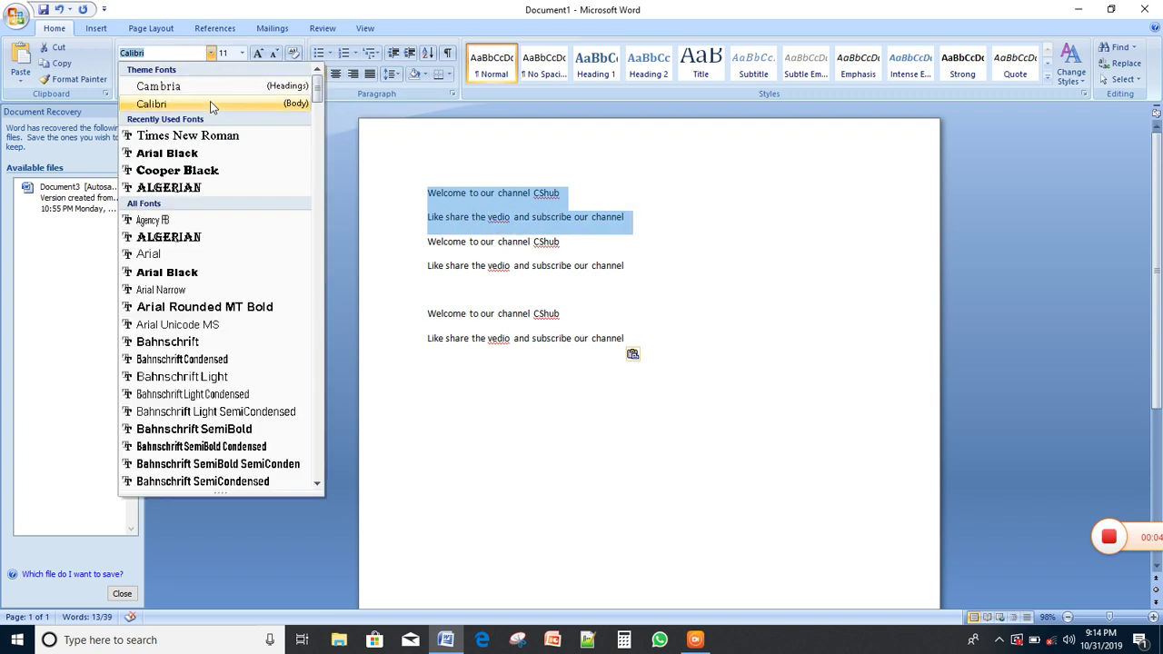
left_click(189, 154)
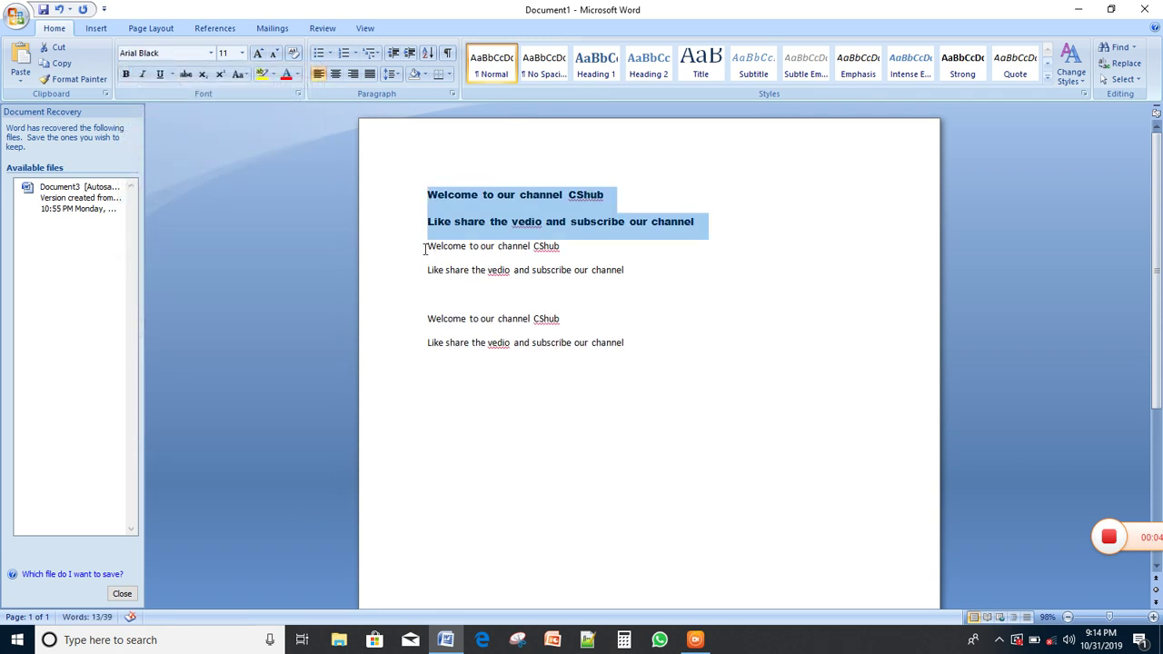
Set the second welcome pair in Times New Roman
mouse_move(427, 245)
left_mouse_down()
mouse_move(564, 293)
mouse_move(633, 291)
left_mouse_up()
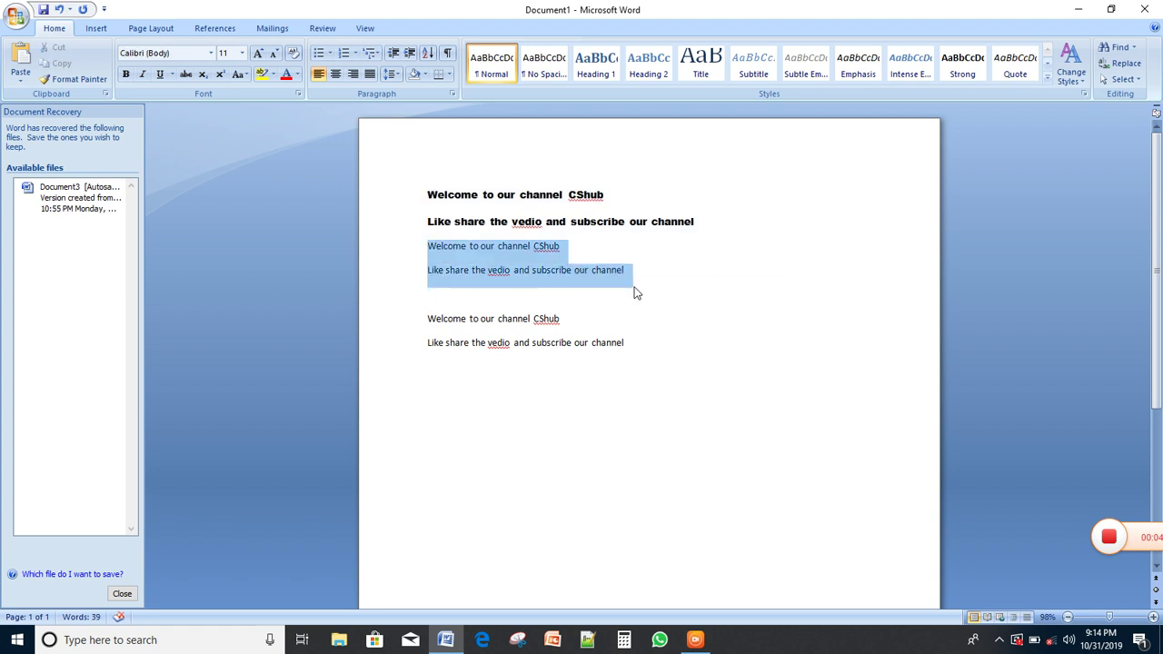
left_click(212, 54)
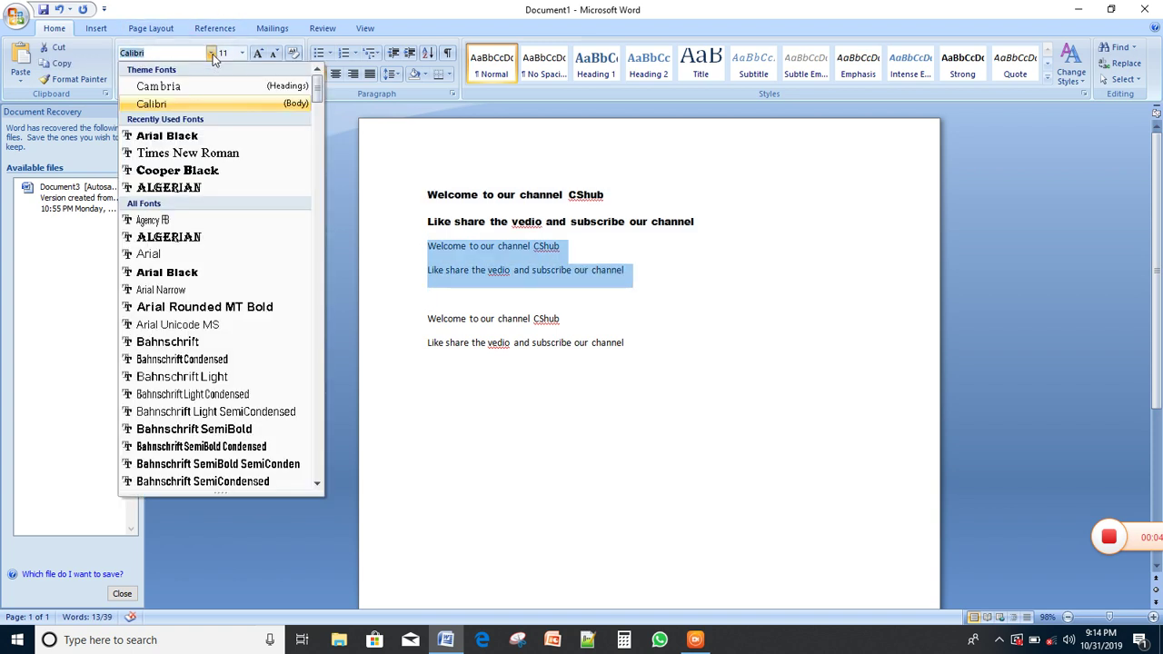
left_click(207, 154)
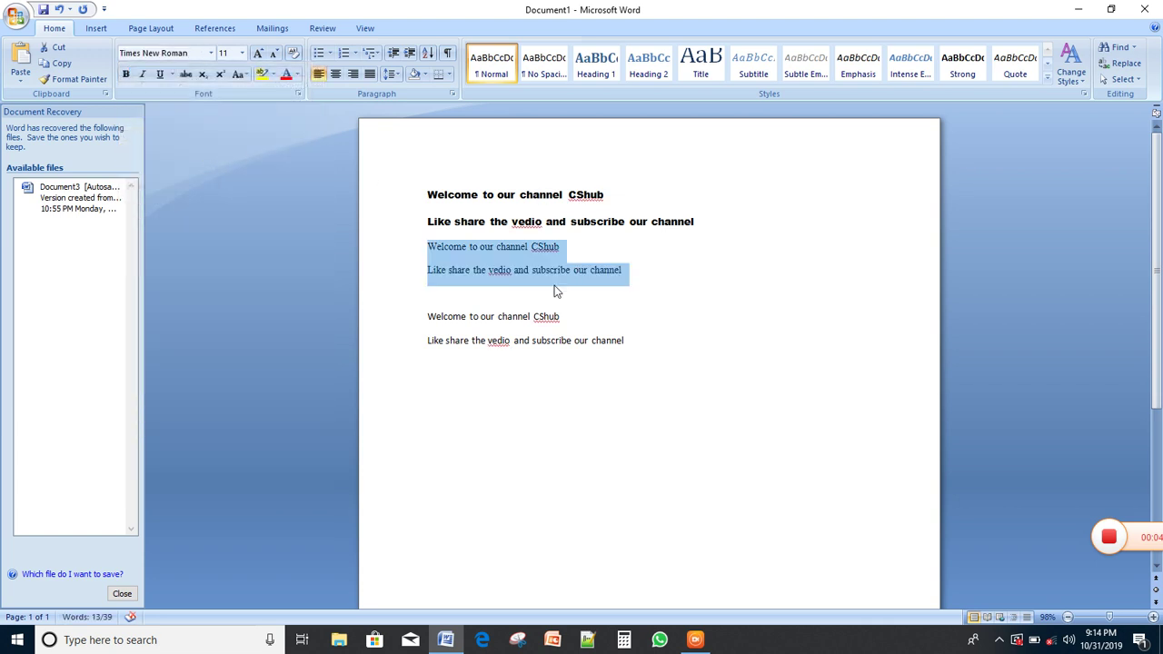
left_click(623, 318)
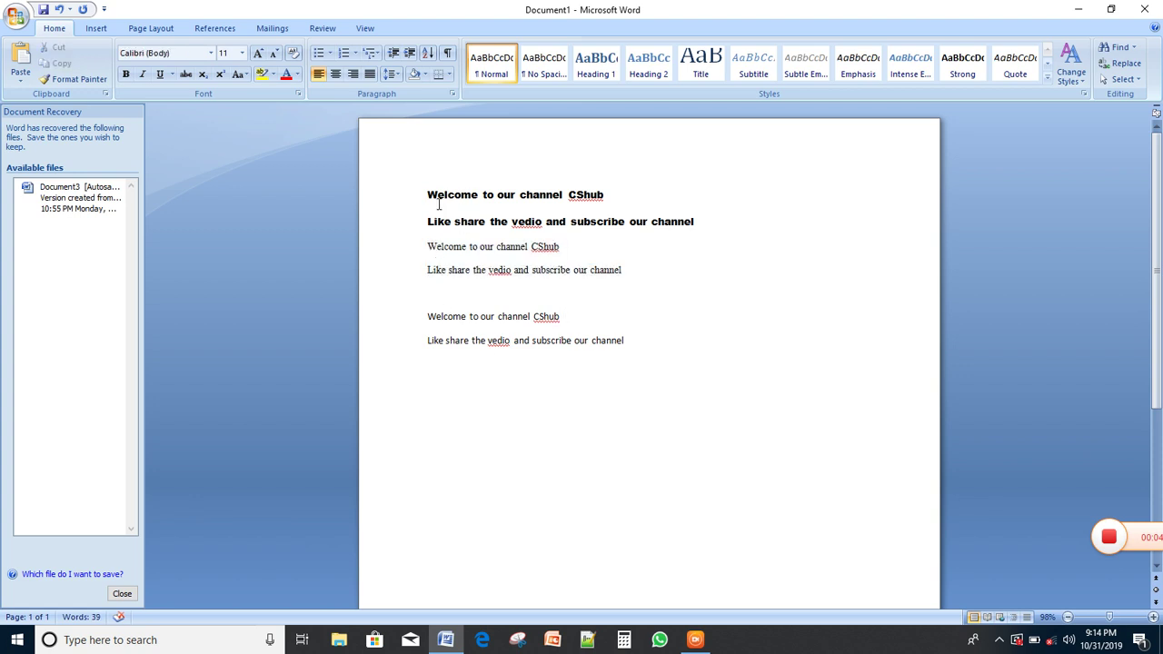
left_click_drag(427, 192, 638, 380)
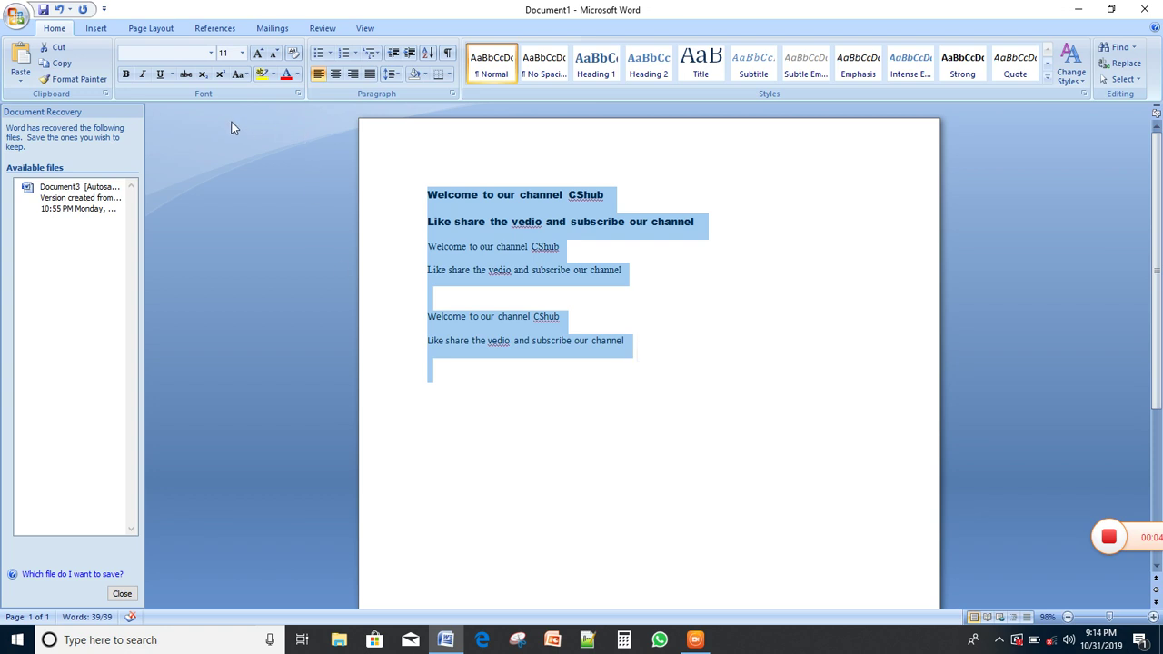
Size all text at 20 pt, trying Grow Font up to 26 pt and shrinking back
left_click(242, 55)
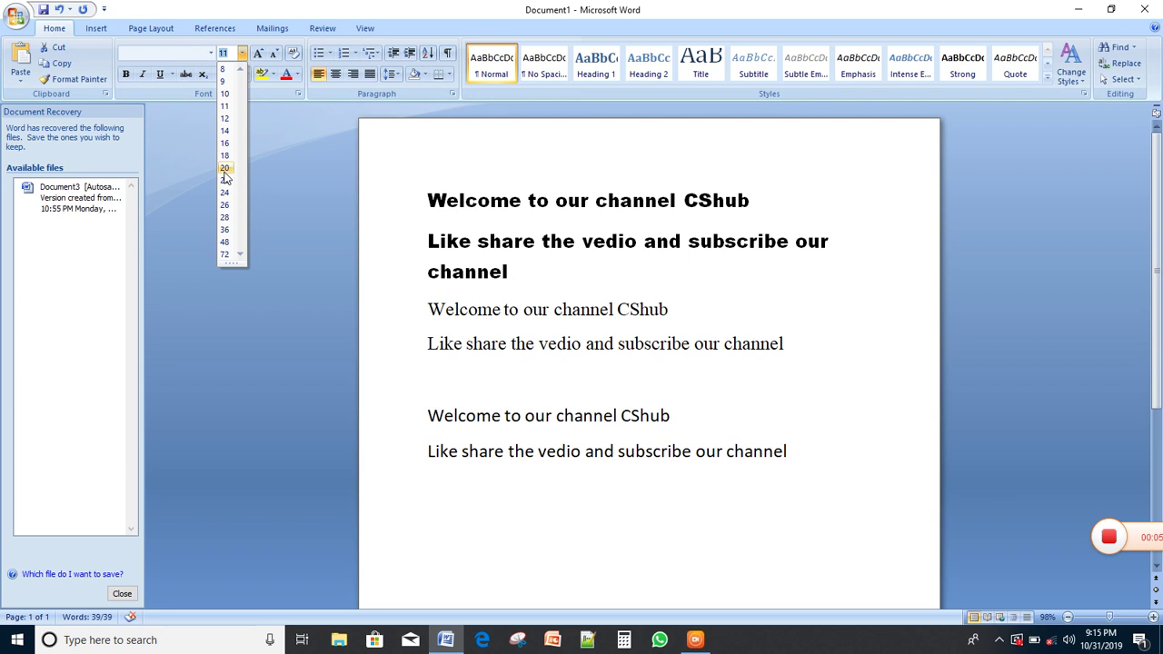
left_click(224, 169)
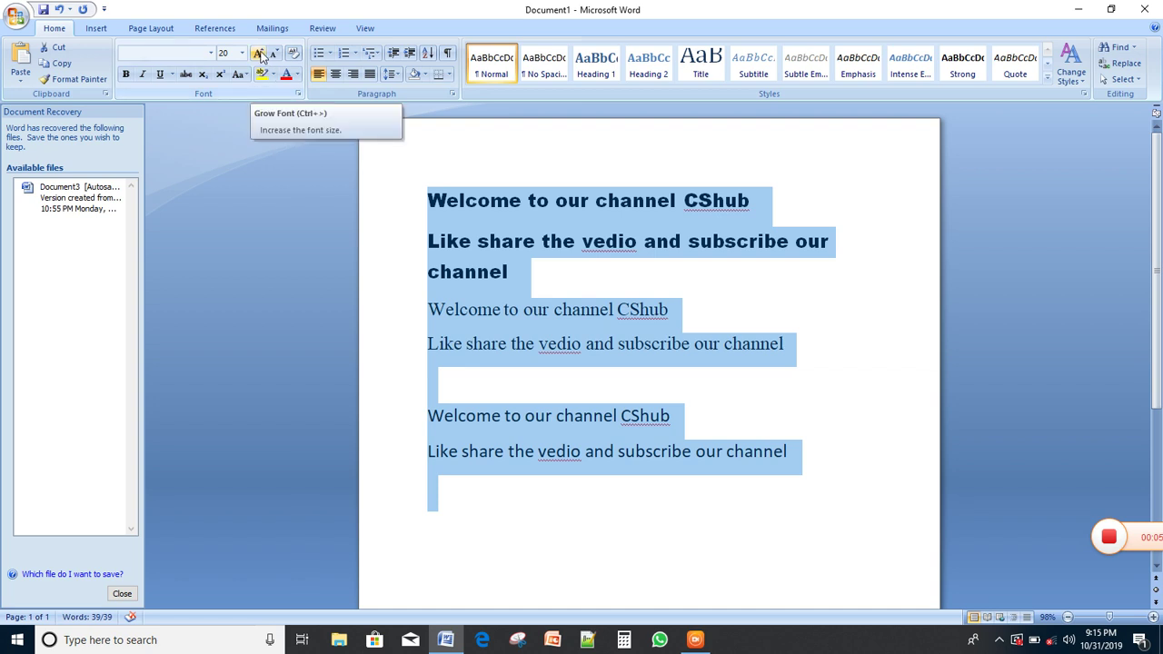
left_click(260, 56)
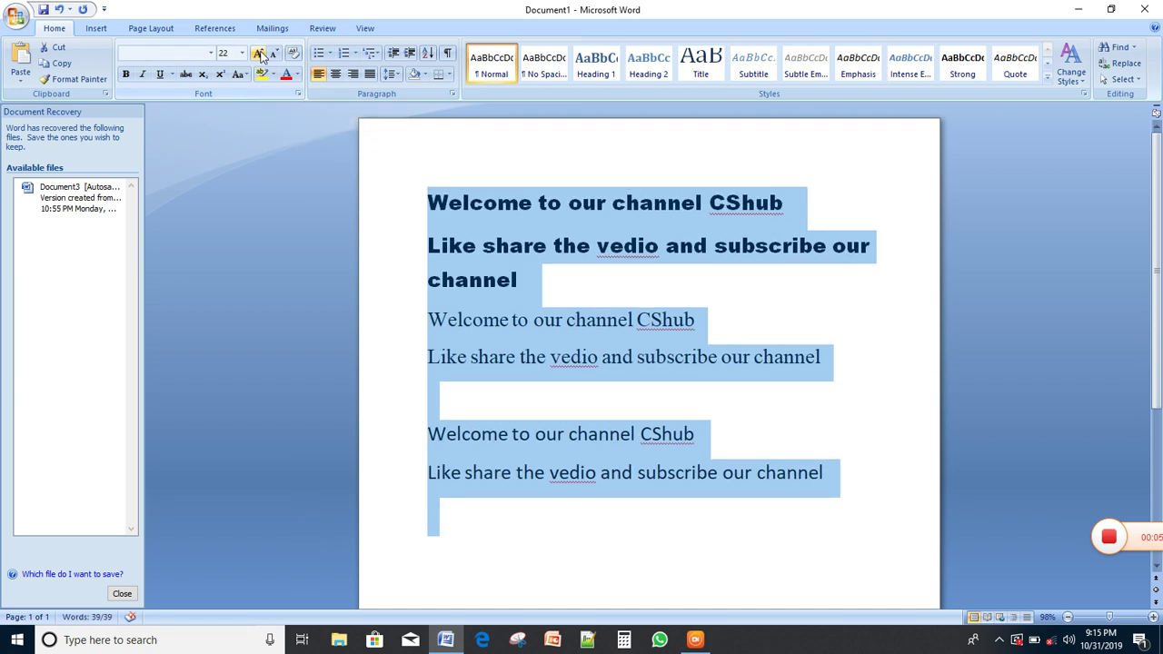
left_click(260, 55)
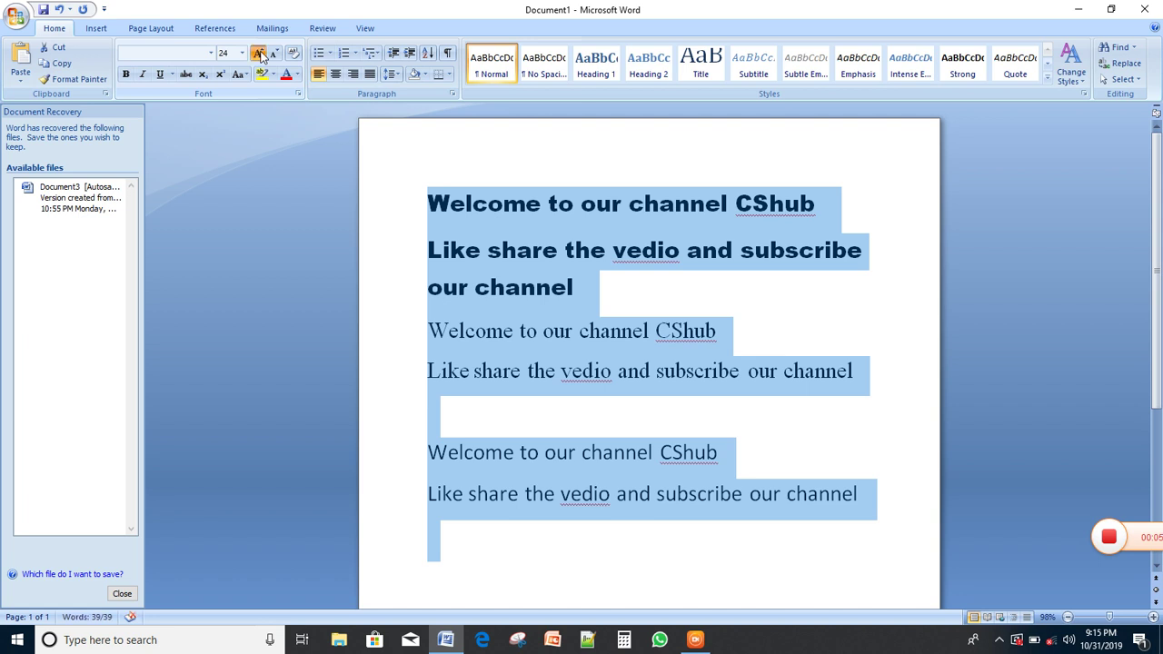
left_click(260, 55)
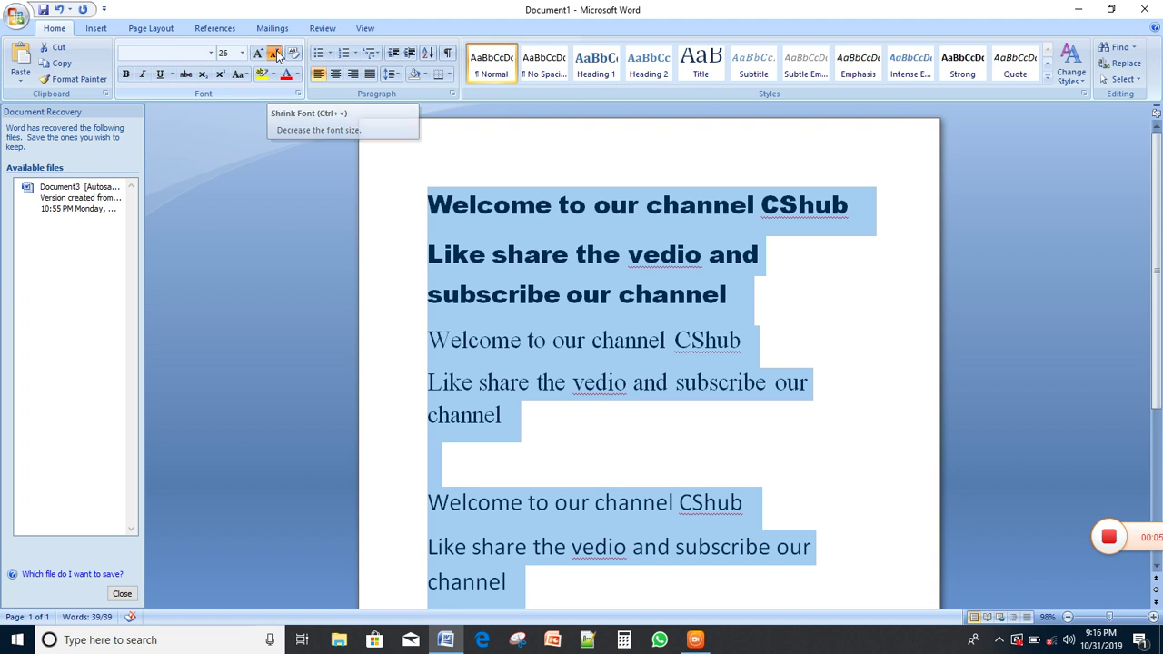
left_click(276, 54)
left_click(276, 54)
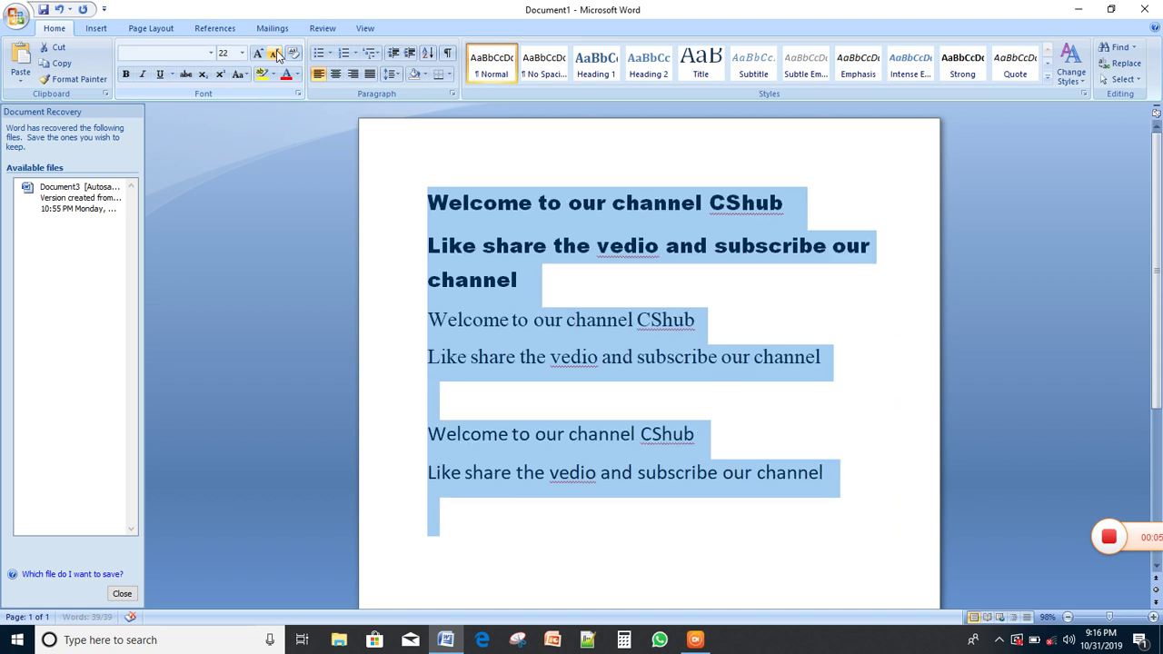
left_click(276, 55)
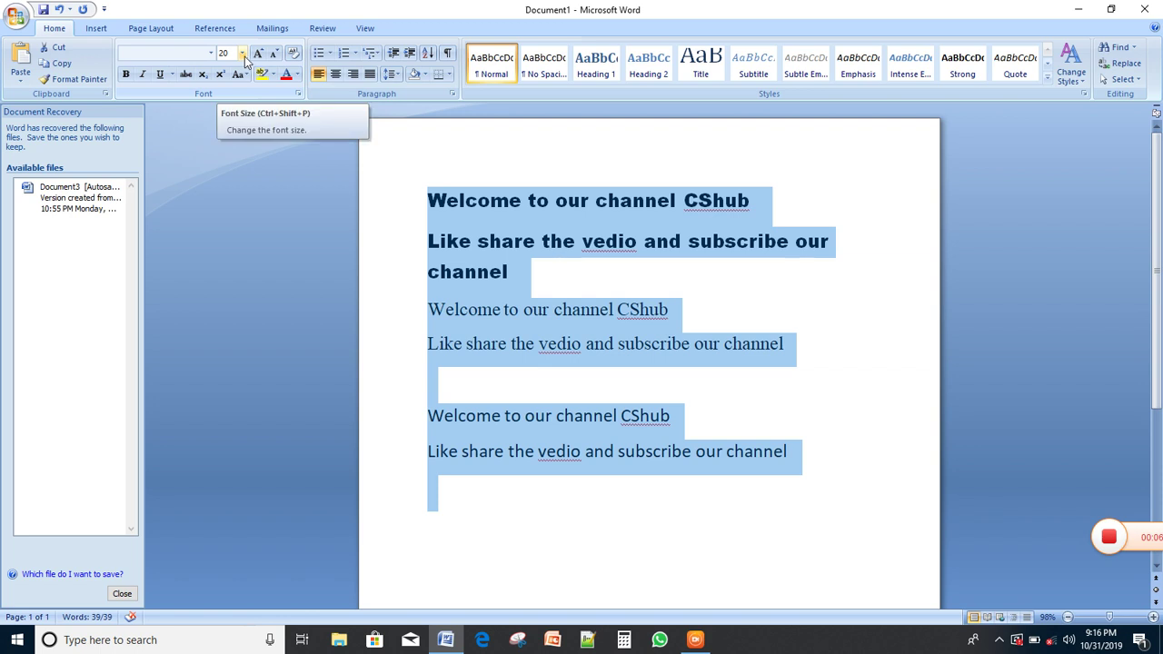
left_click(211, 55)
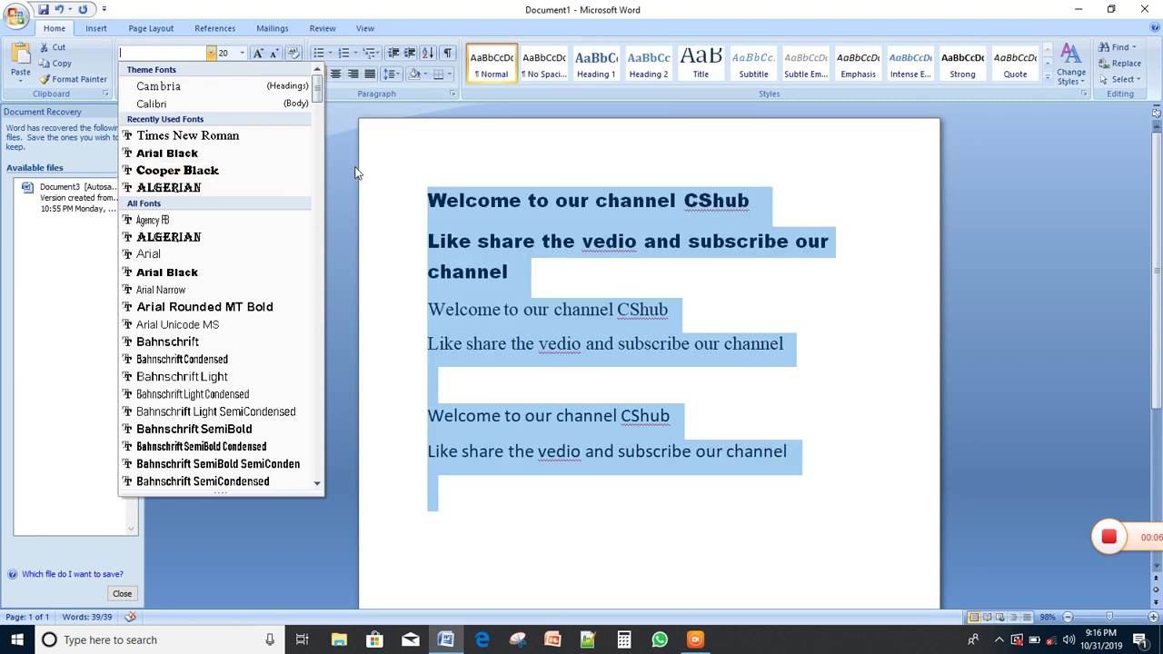
left_click(347, 171)
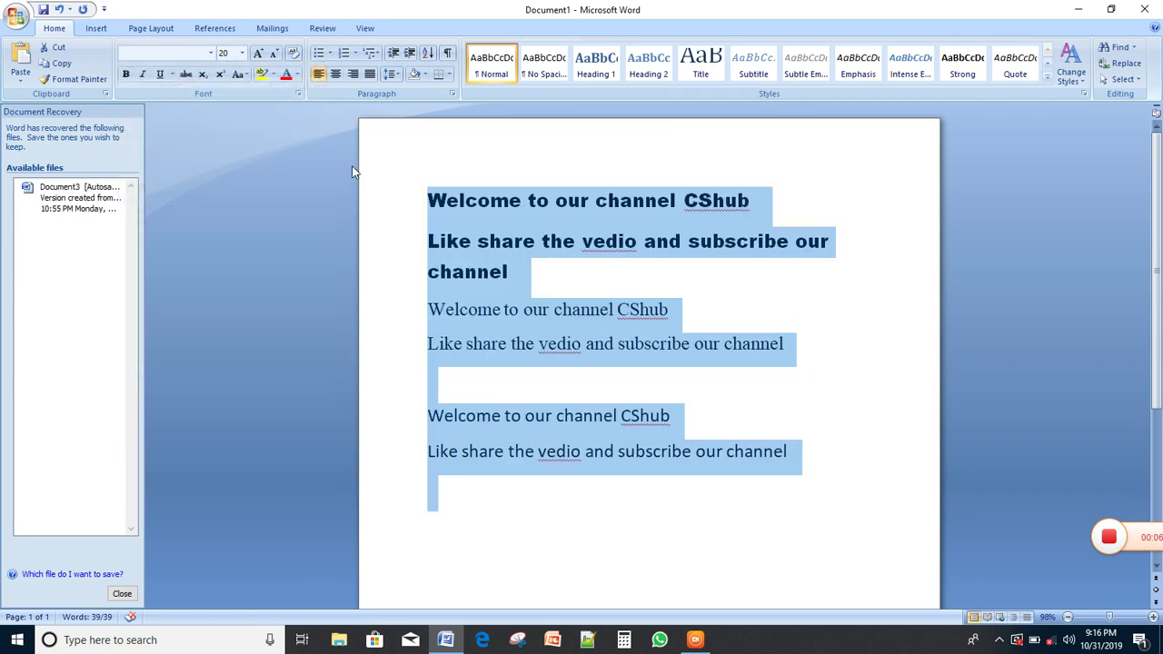
Make the first heading line and the two Times New Roman lines bold
left_click(398, 195)
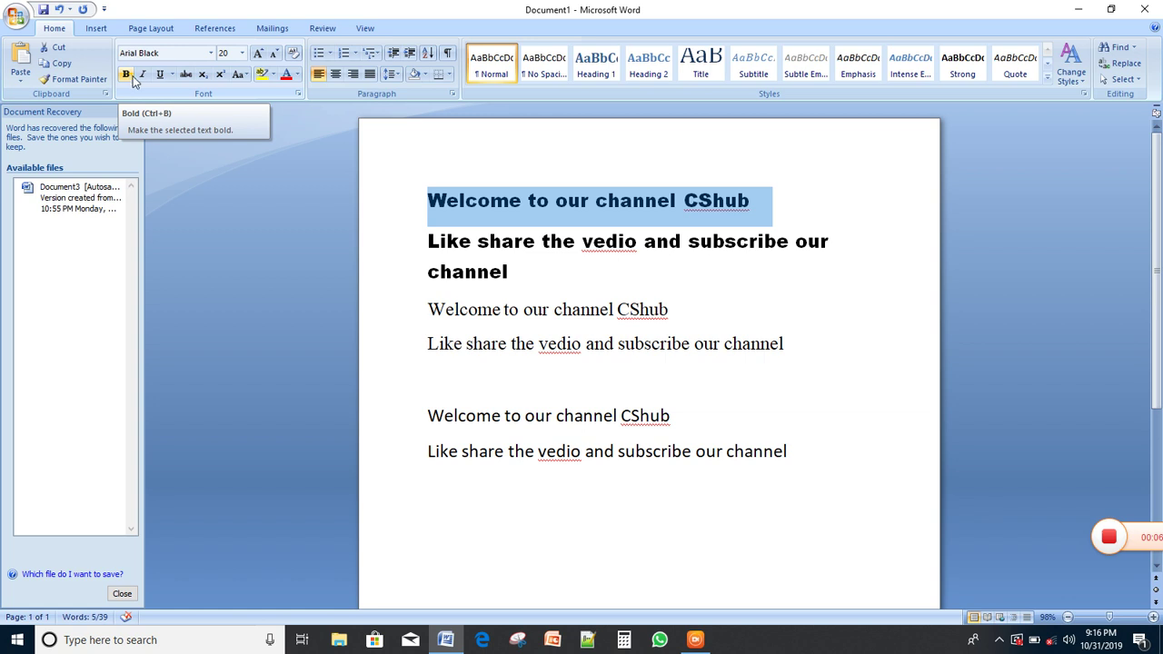
left_click(127, 75)
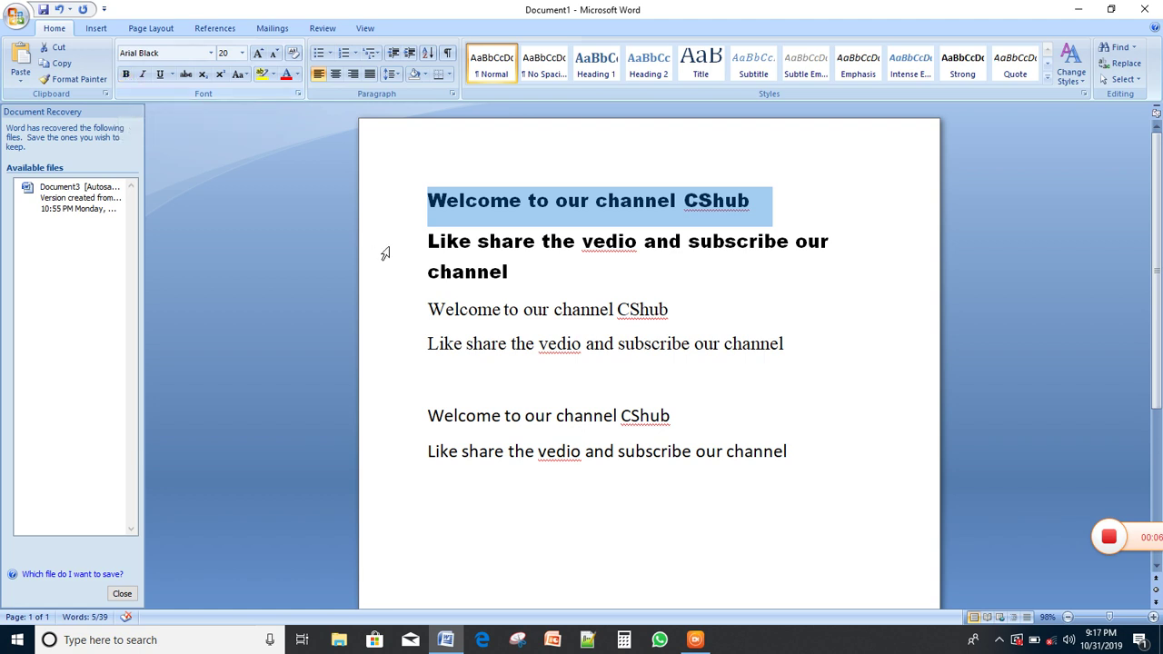
left_click_drag(427, 309, 764, 360)
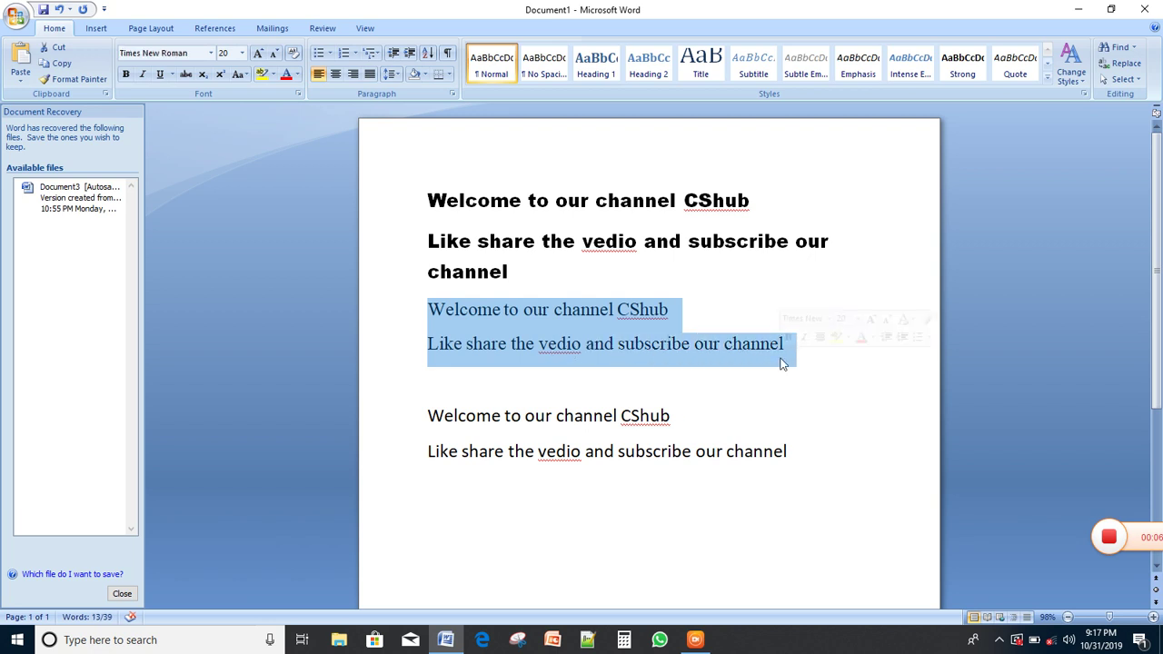
key("ctrl+b")
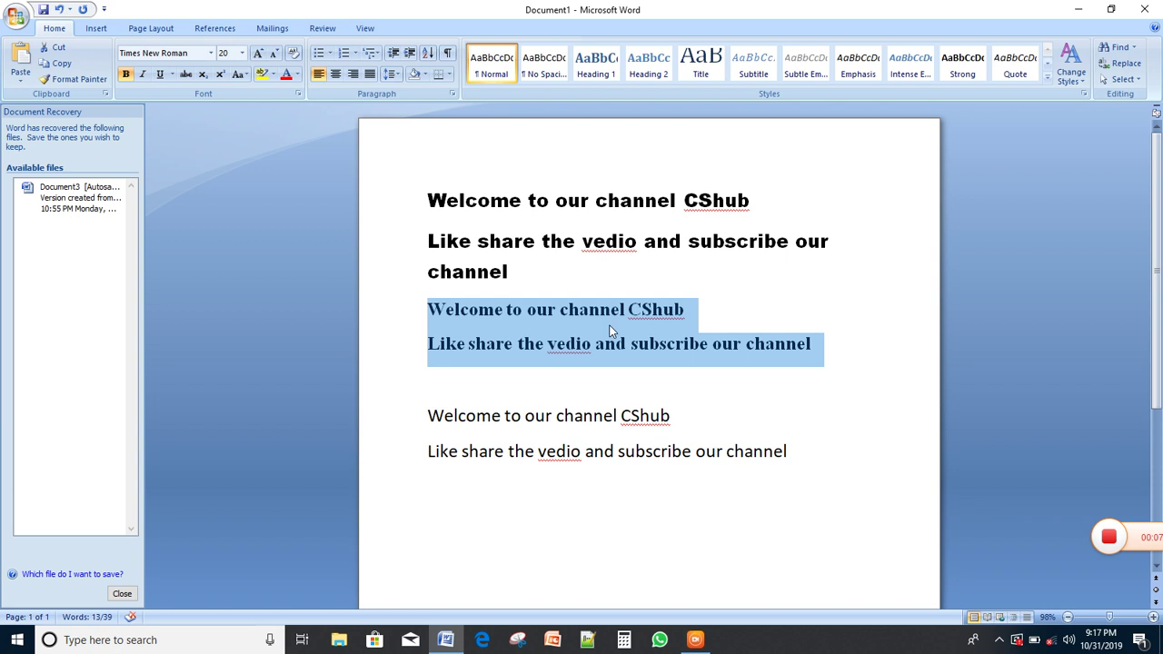
left_click(686, 398)
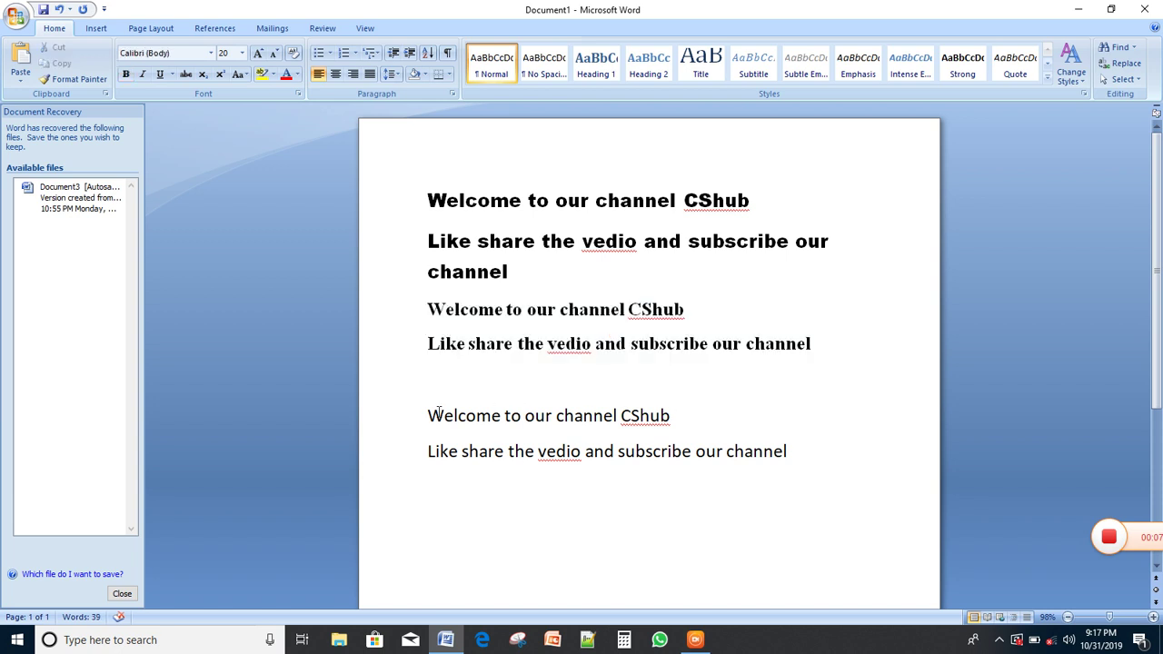
left_click_drag(428, 415, 761, 458)
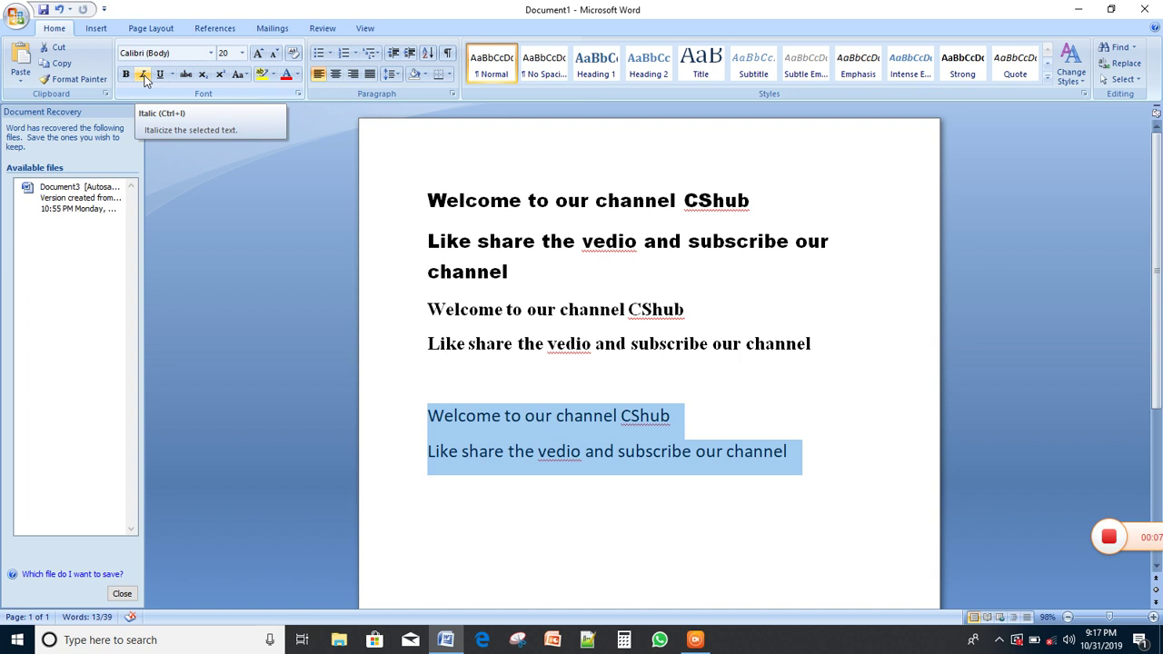
Italicize the last two Calibri lines and grow them to 36 pt
left_click(144, 77)
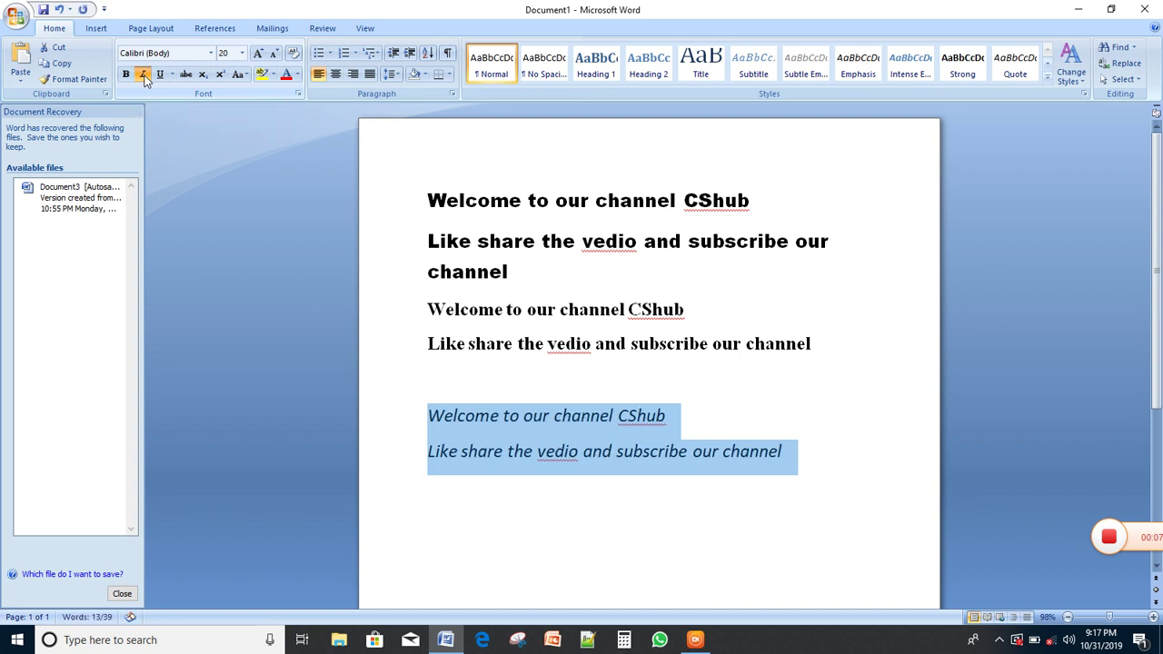
left_click(261, 56)
left_click(261, 55)
left_click(260, 55)
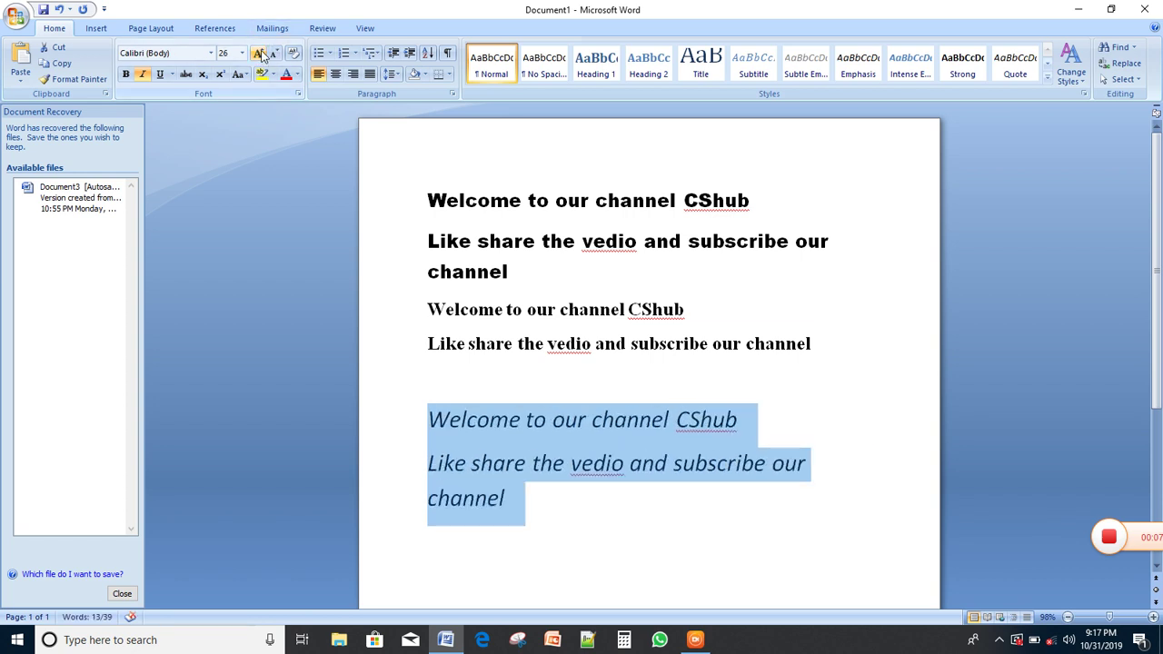
left_click(261, 55)
left_click(261, 55)
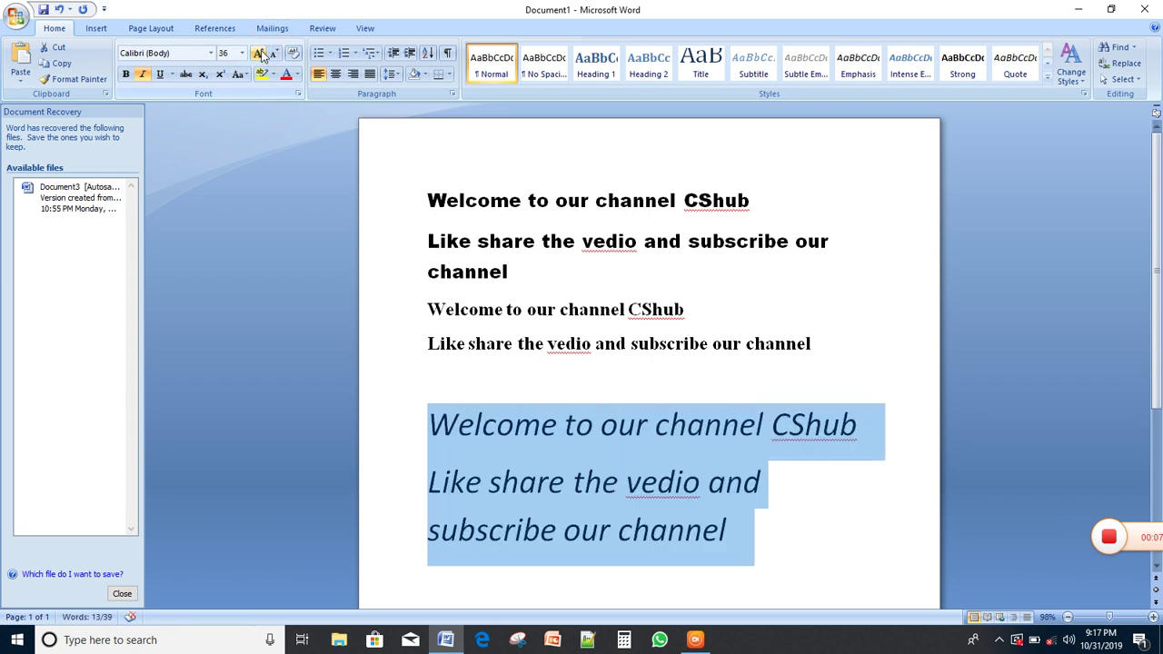
left_click(143, 75)
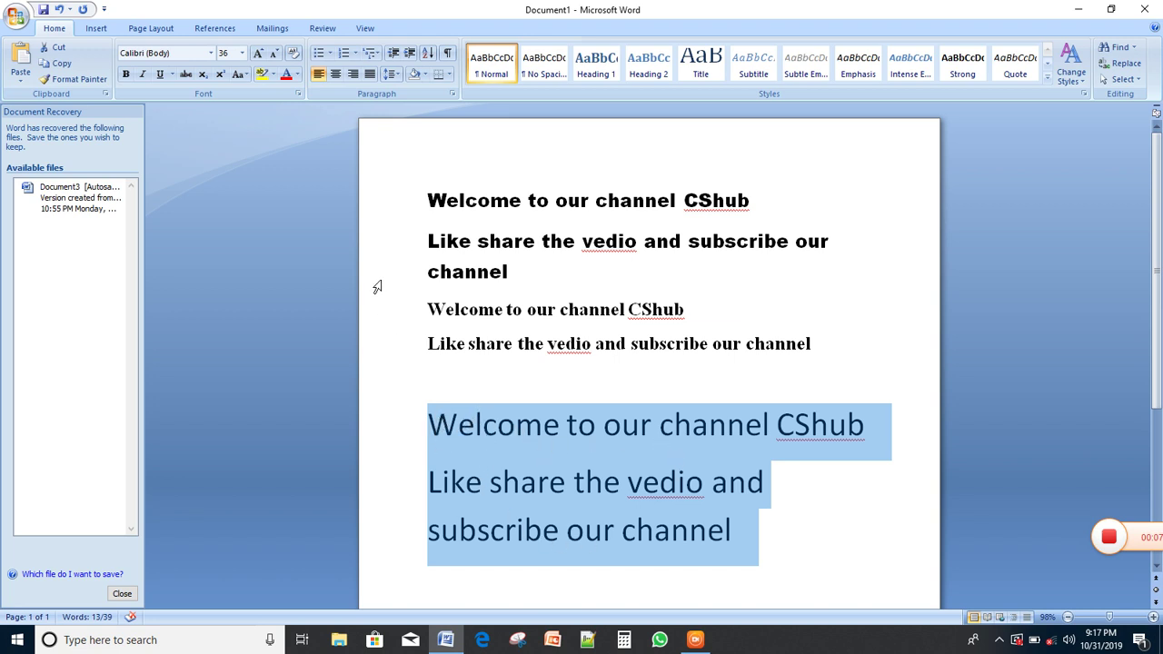
left_click(143, 75)
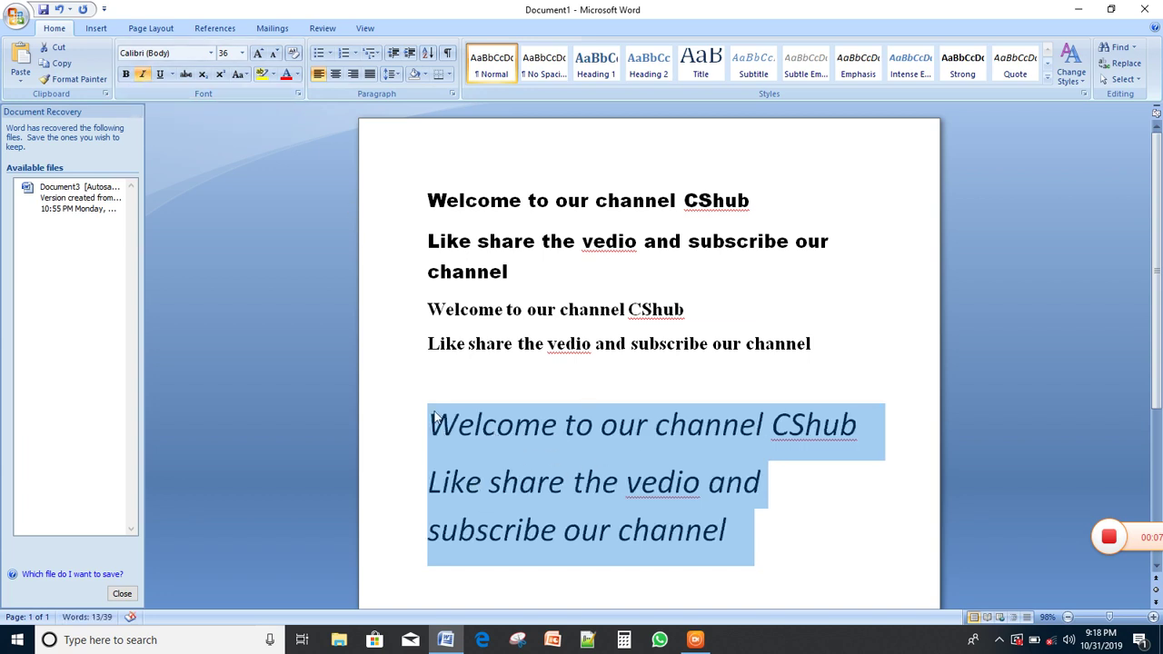
left_click(401, 382)
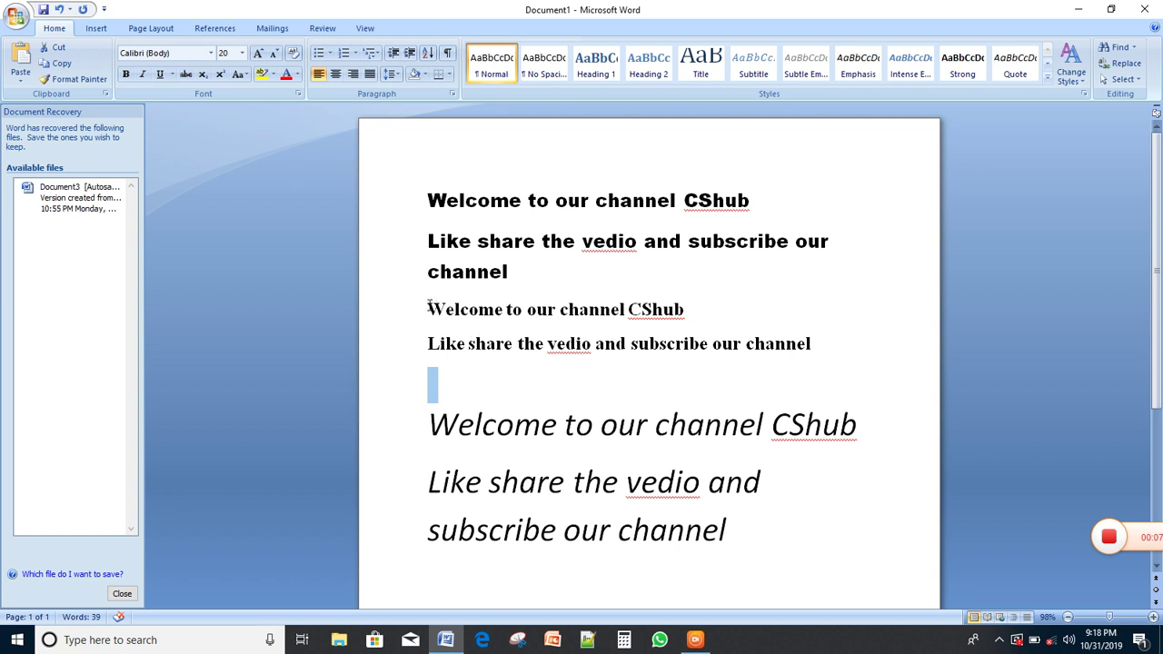
Underline the two bold Times New Roman welcome lines
left_click_drag(428, 307, 829, 366)
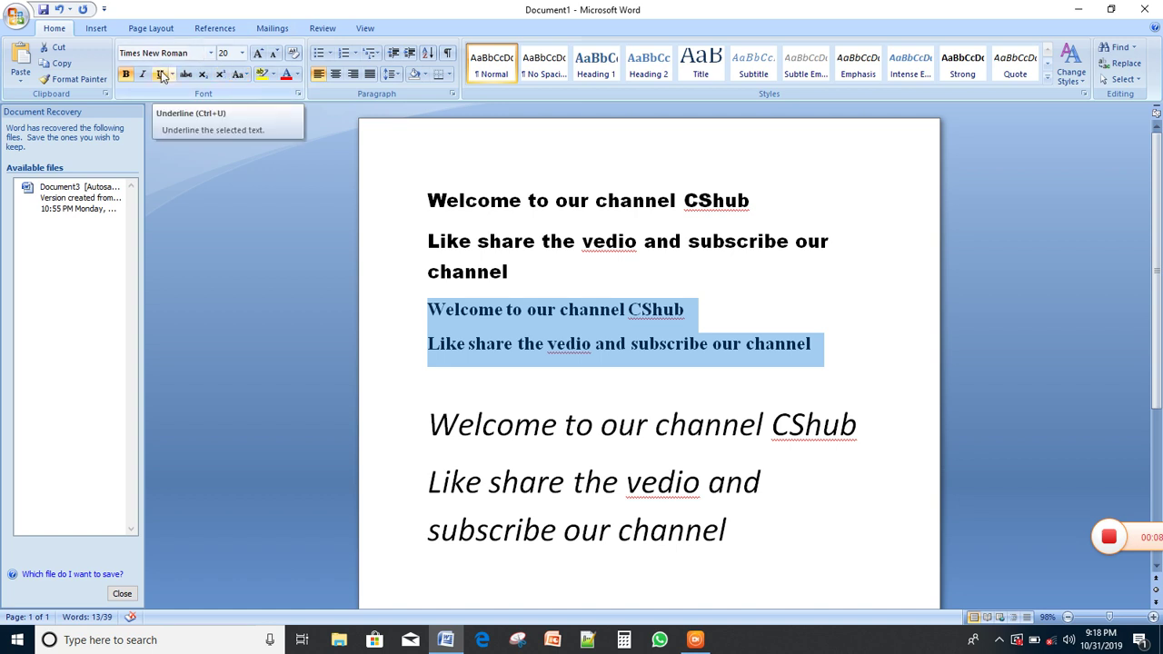
left_click(160, 74)
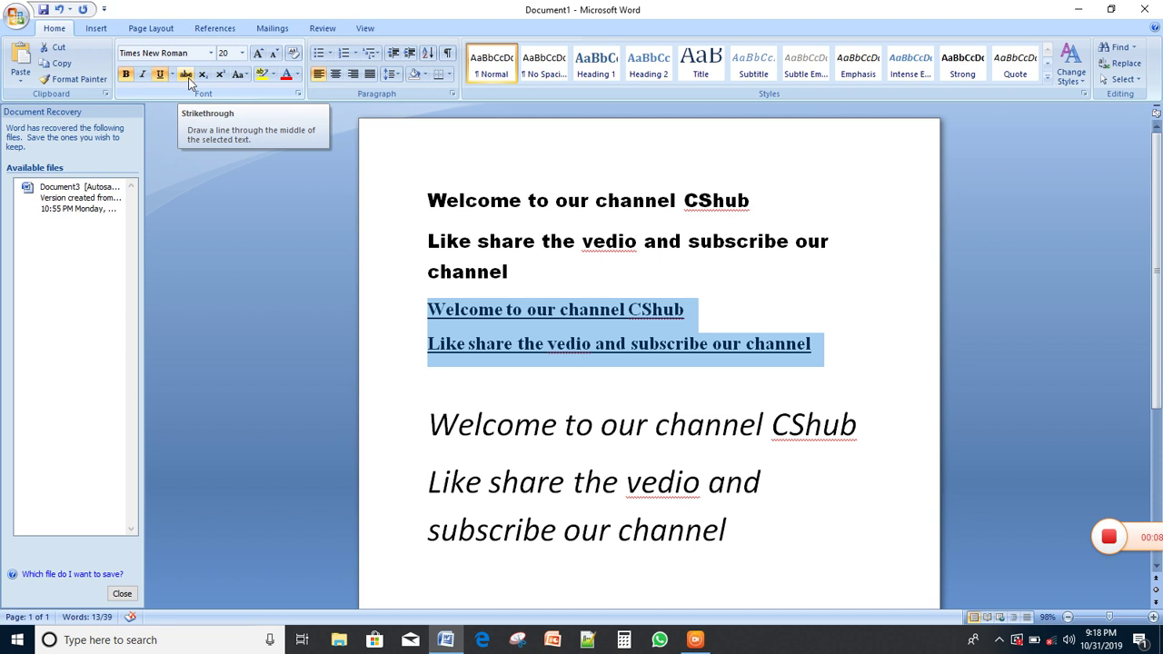
left_click(530, 271)
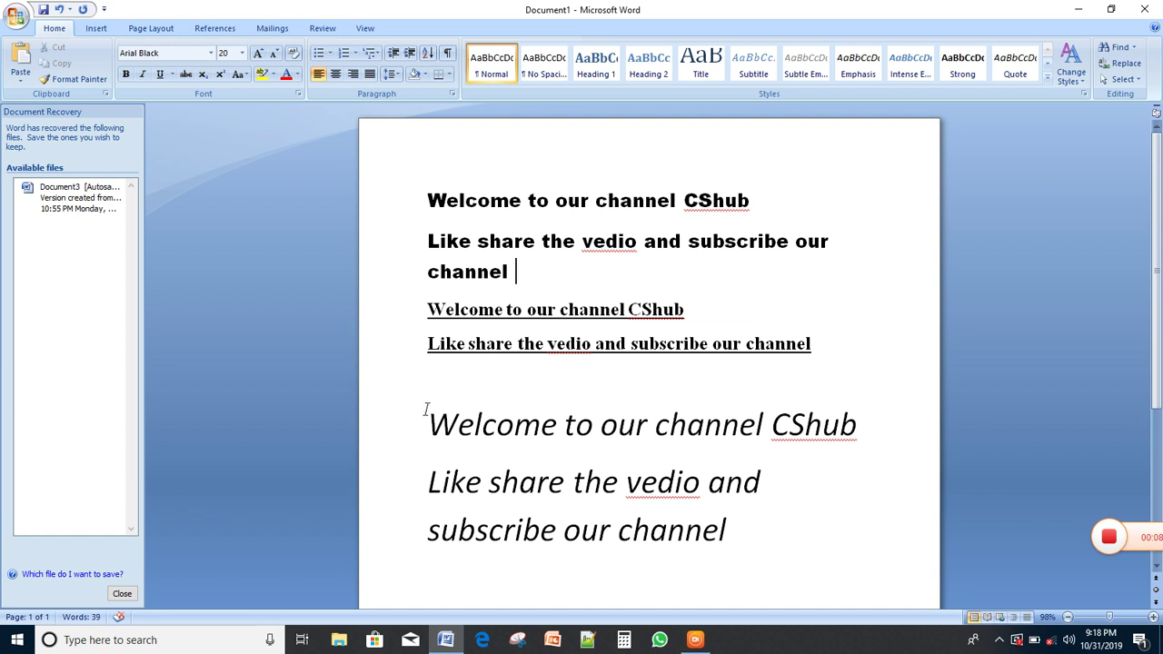
Strike through 'Welcome' in the italic pair and type 'x' on a new line below
left_click_drag(427, 410, 555, 409)
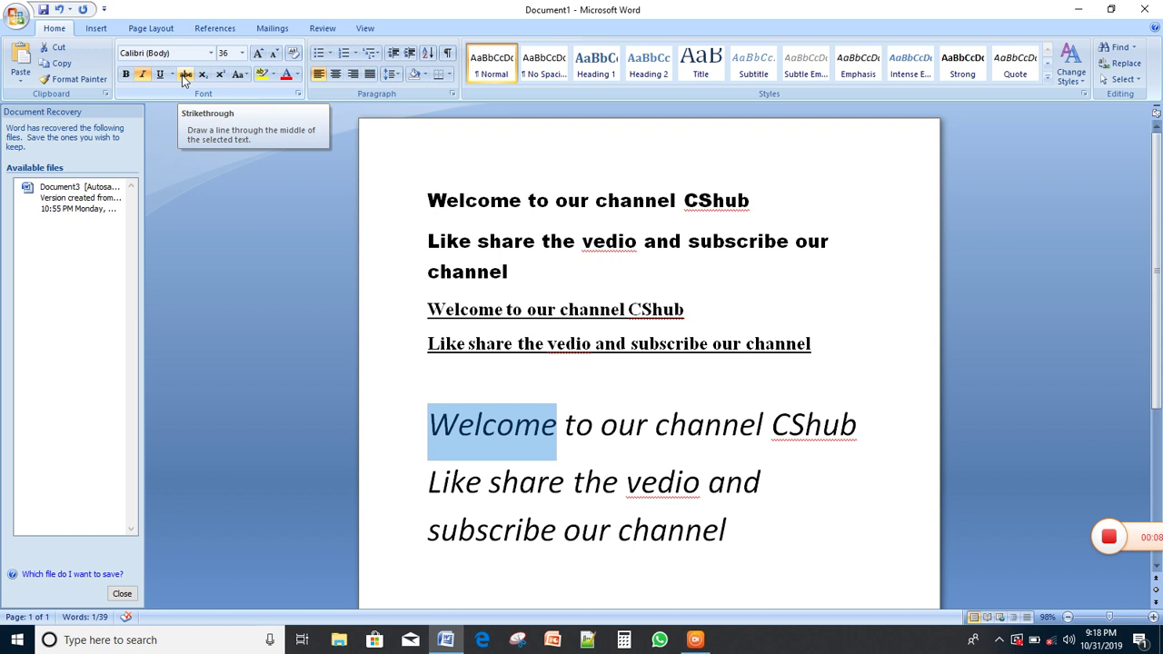
left_click(184, 75)
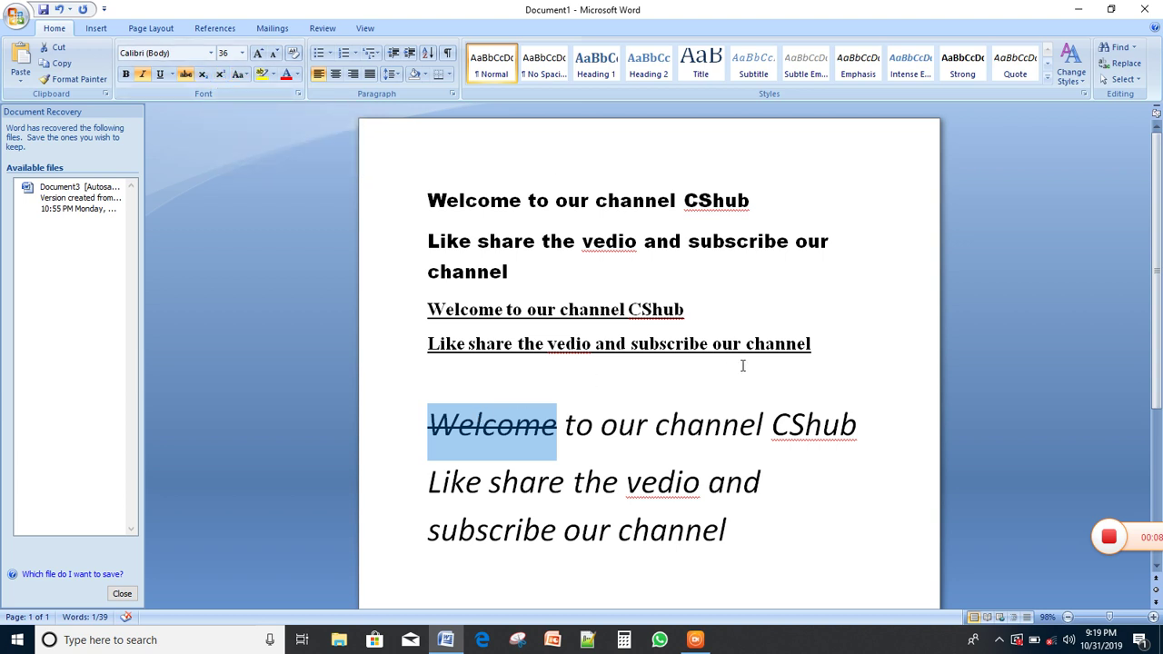
left_click(833, 339)
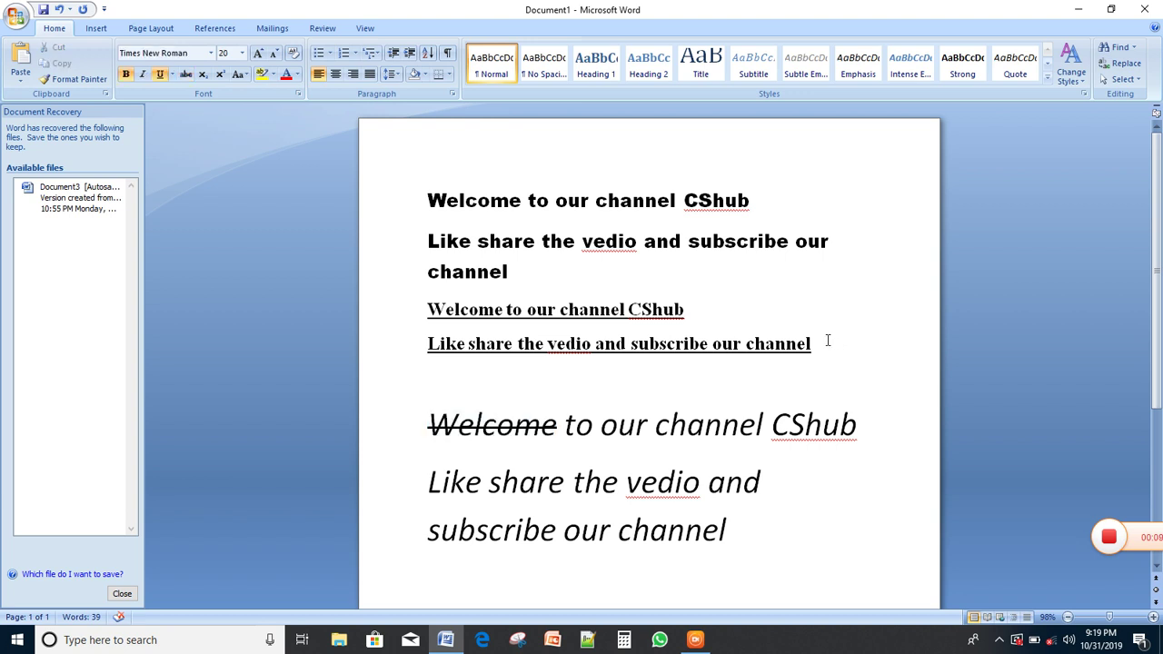
left_click(738, 536)
key("Return")
type("x")
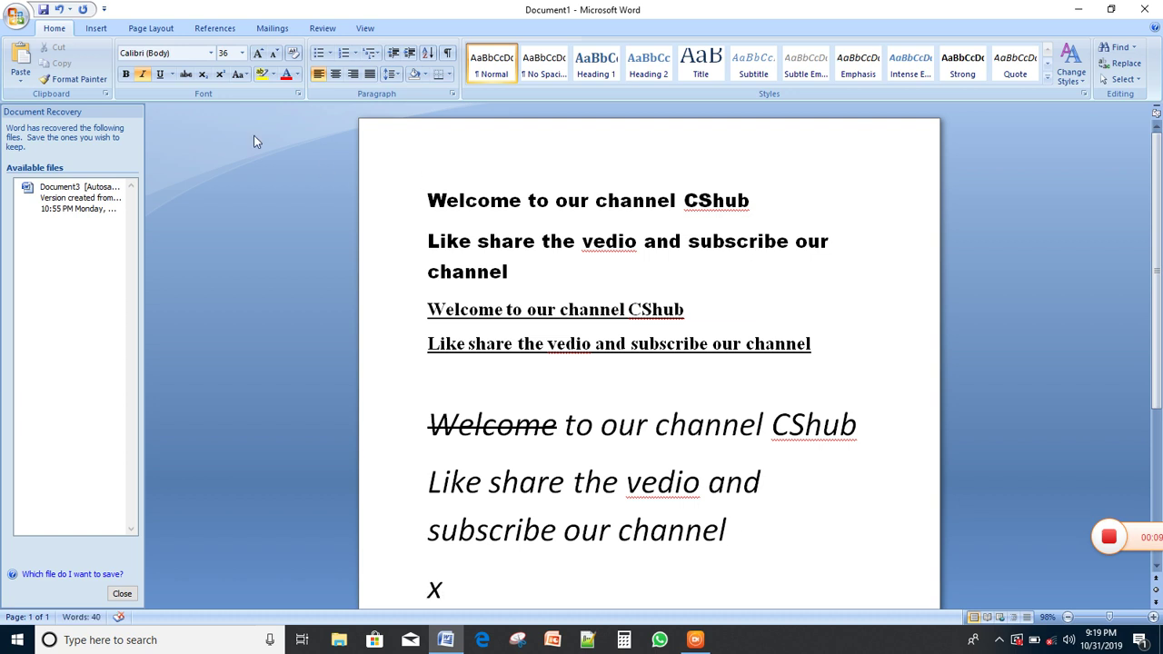
Write X² on the new last line, after deleting the stray subscript characters
left_click(201, 75)
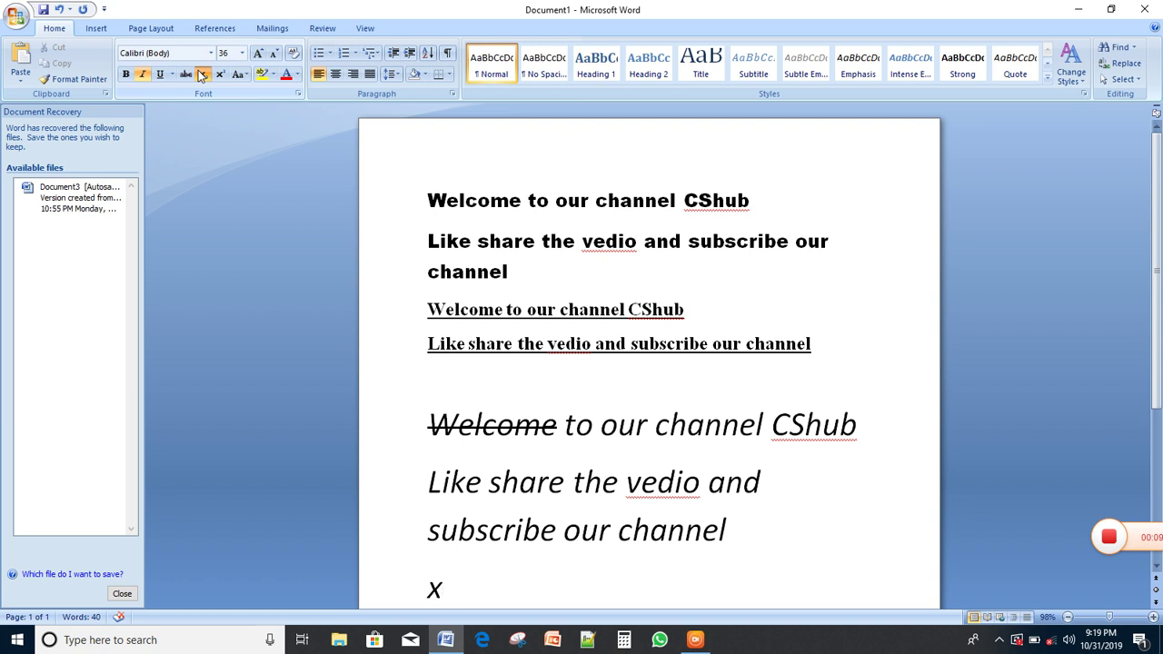
type("2")
type(" x")
key("BackSpace")
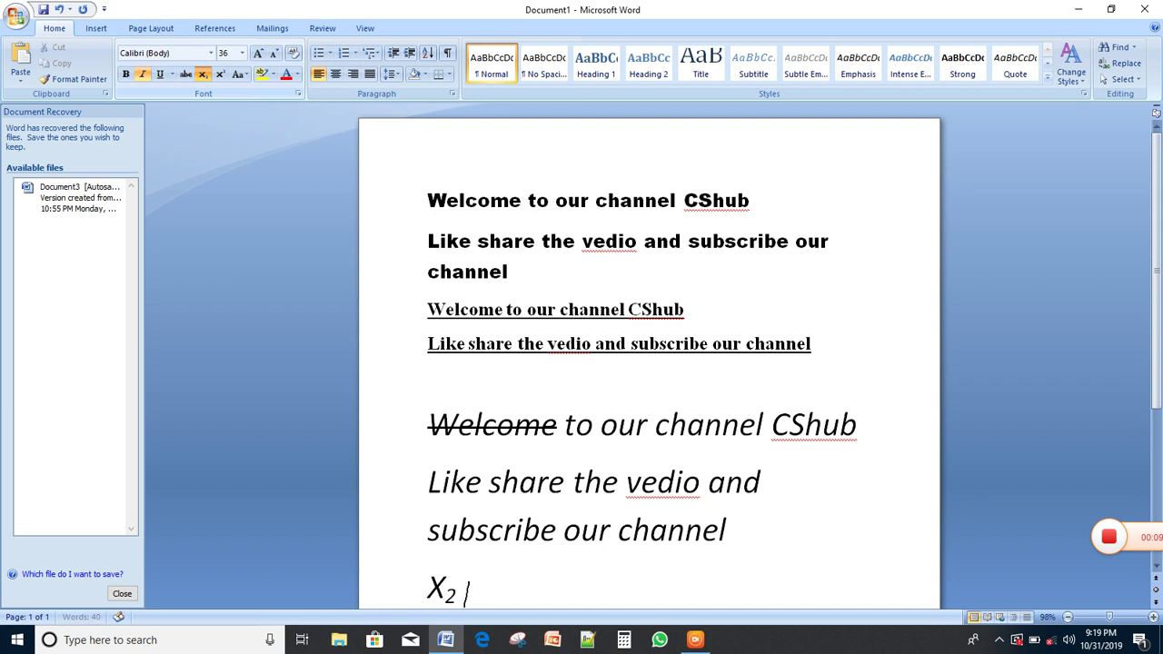
type("x")
key("BackSpace")
key("BackSpace")
key("BackSpace")
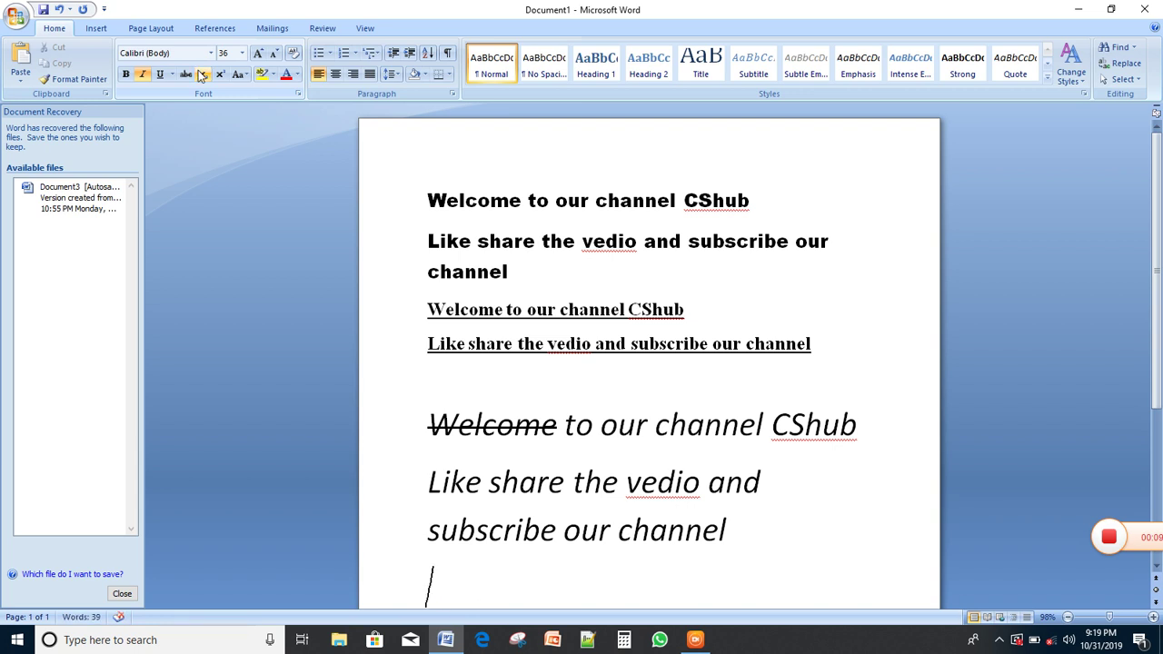
type("X")
left_click(219, 78)
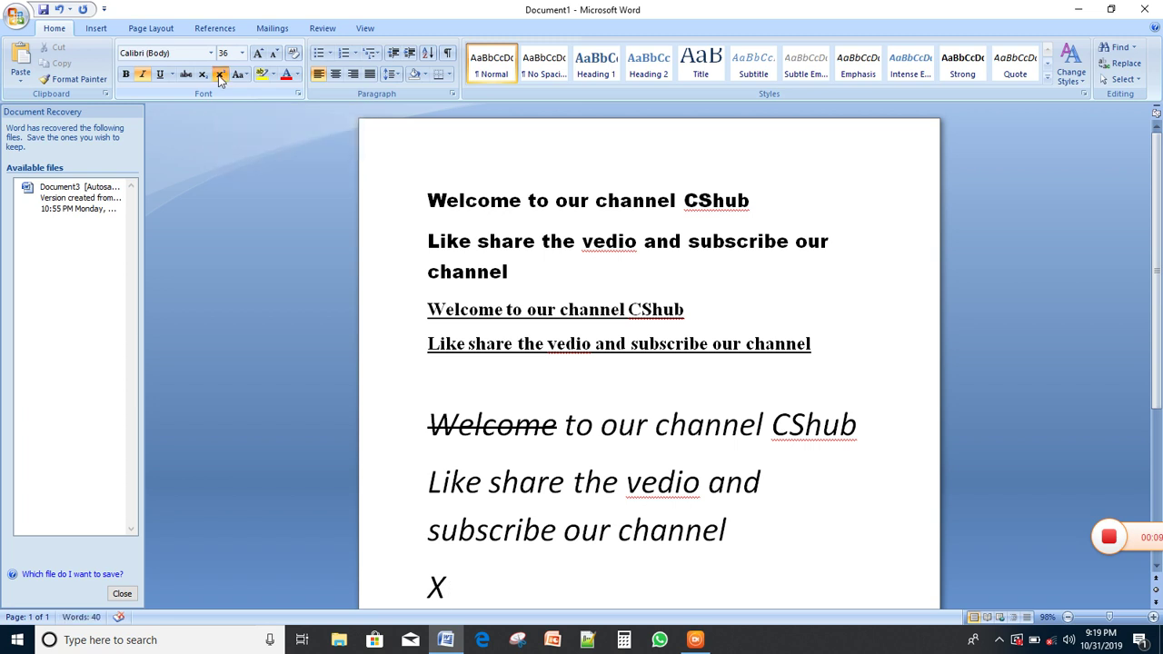
type("2")
Extend X² to X²² and add a normal-height Y
left_click(750, 524)
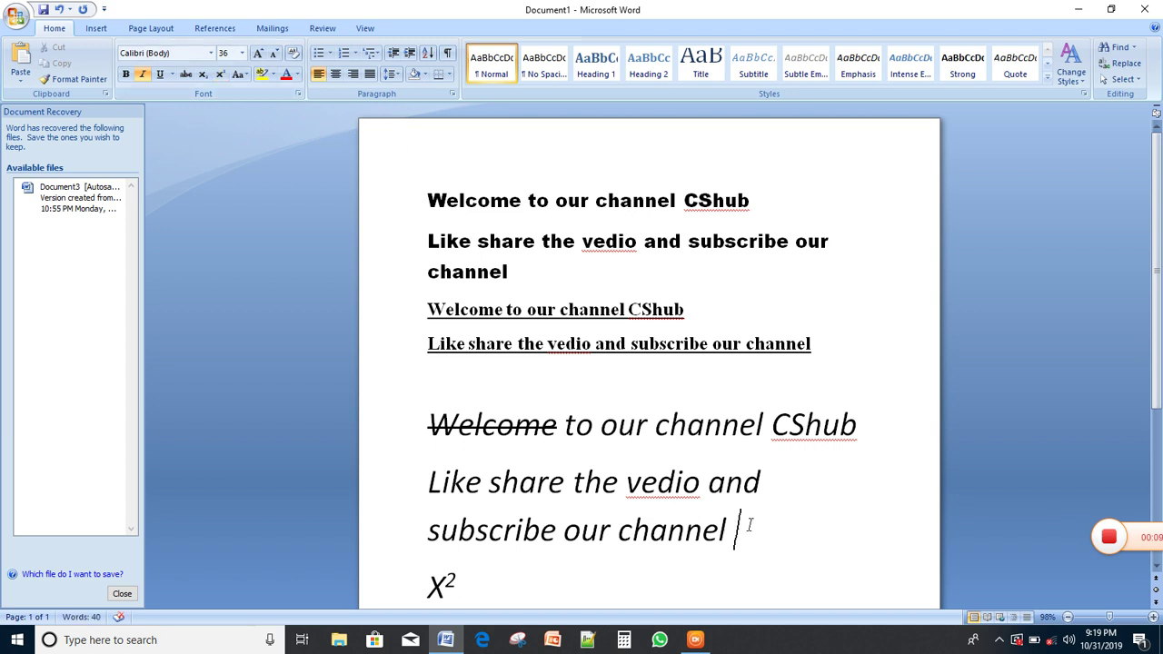
left_click(473, 586)
type("2222")
type("22")
key("BackSpace")
key("BackSpace")
key("BackSpace")
left_click(220, 75)
type("Y")
Add a subscript 2 after Y, then Z with a superscript 3
left_click(221, 74)
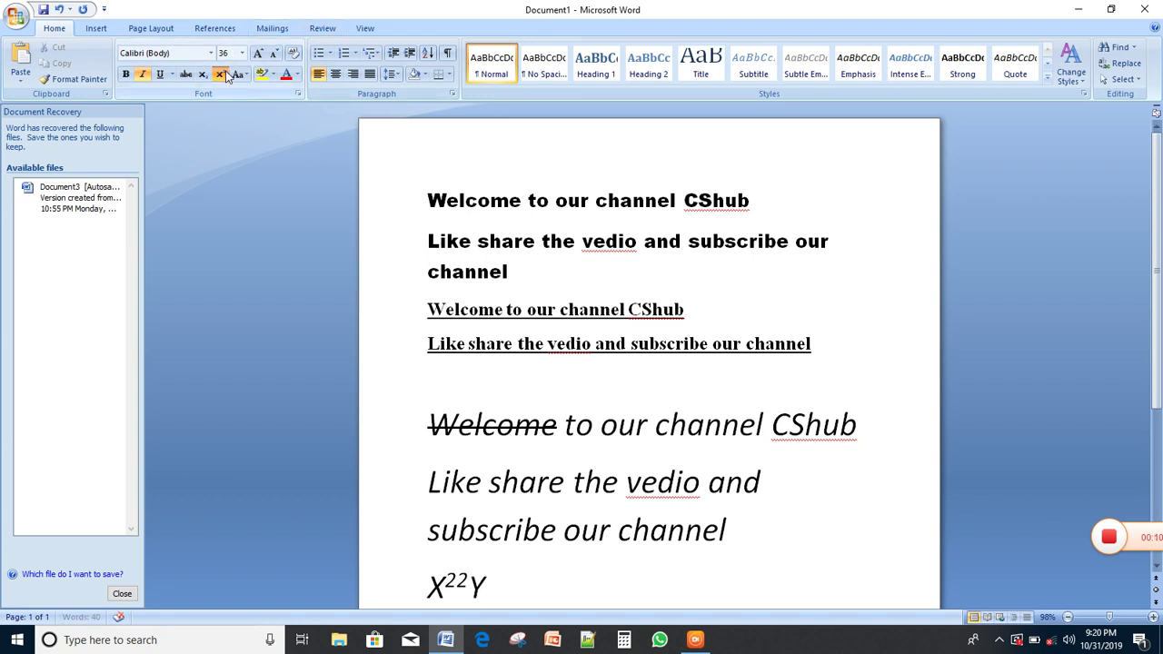
type("2")
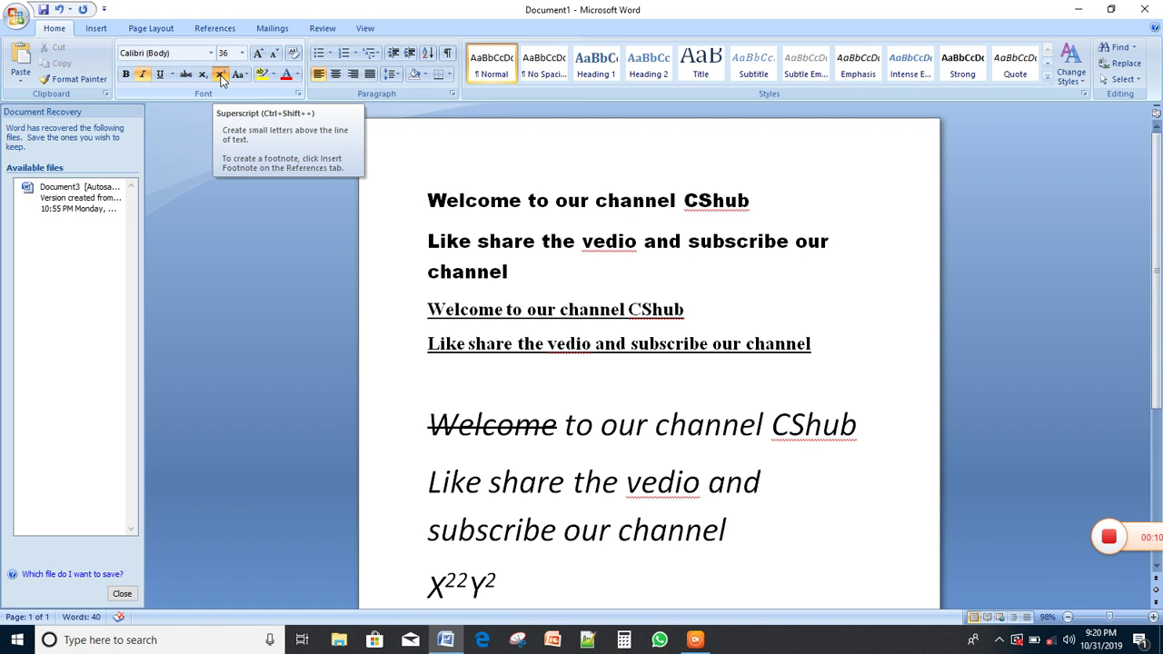
key("BackSpace")
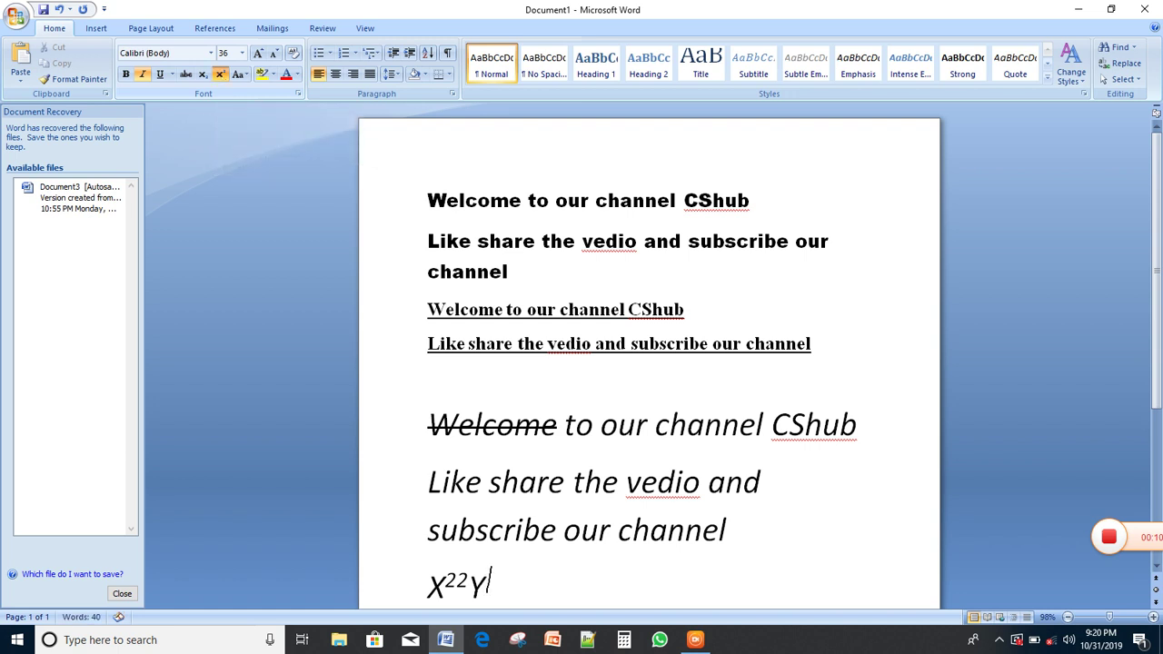
left_click(203, 78)
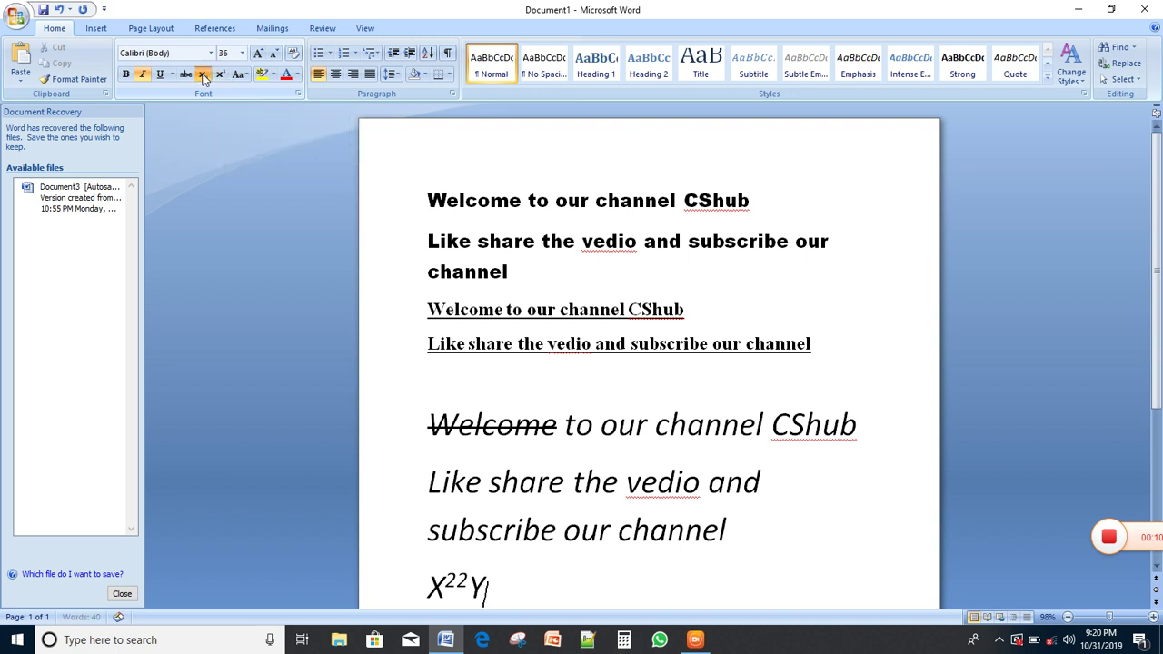
type("2")
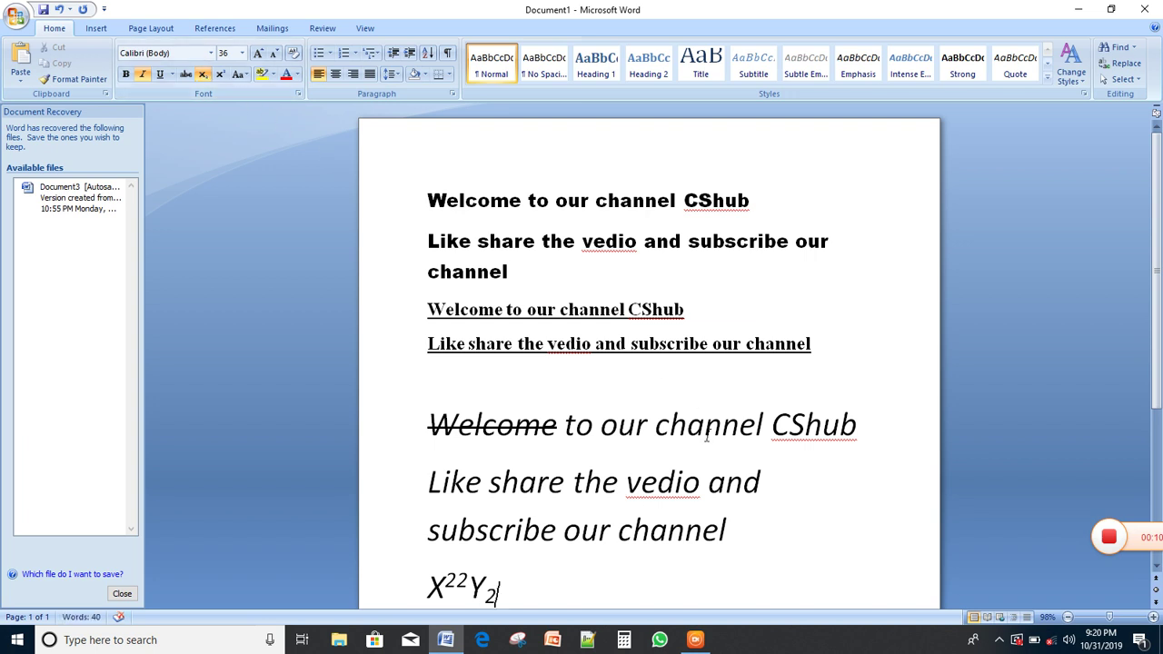
left_click(204, 77)
type("Z")
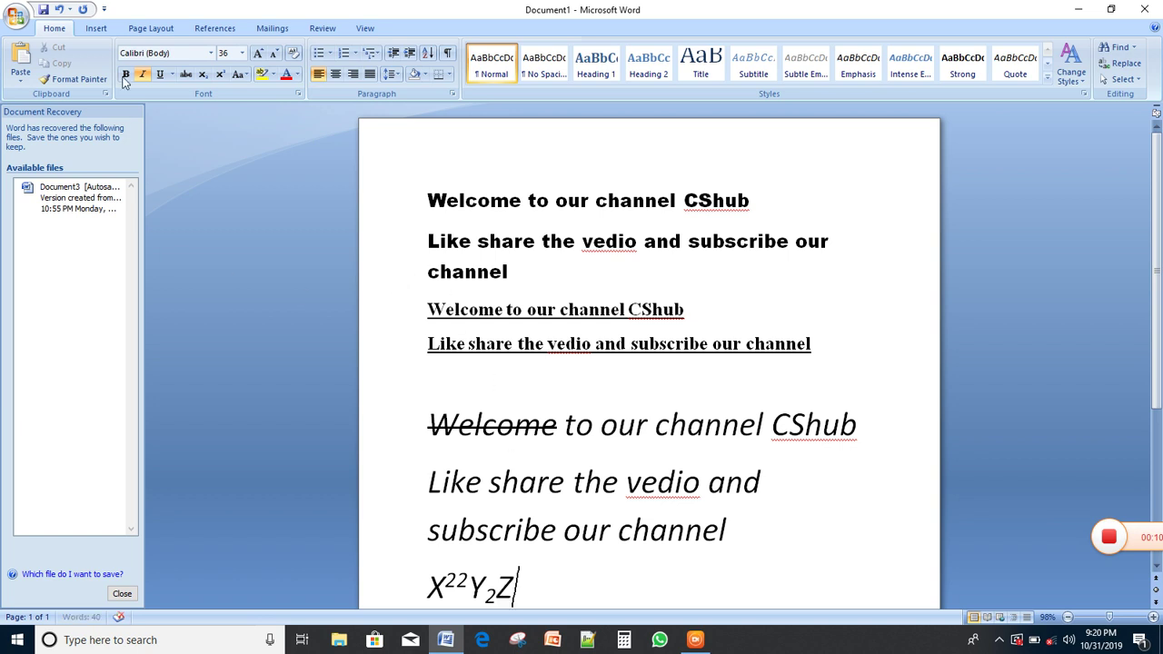
left_click(220, 75)
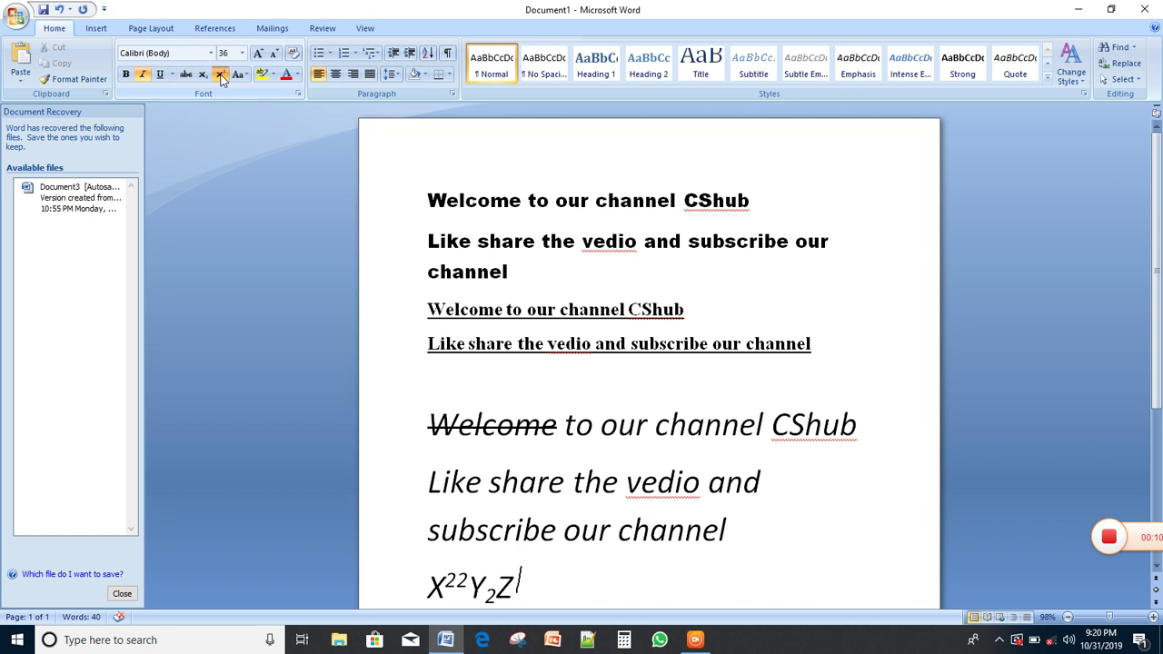
type("3")
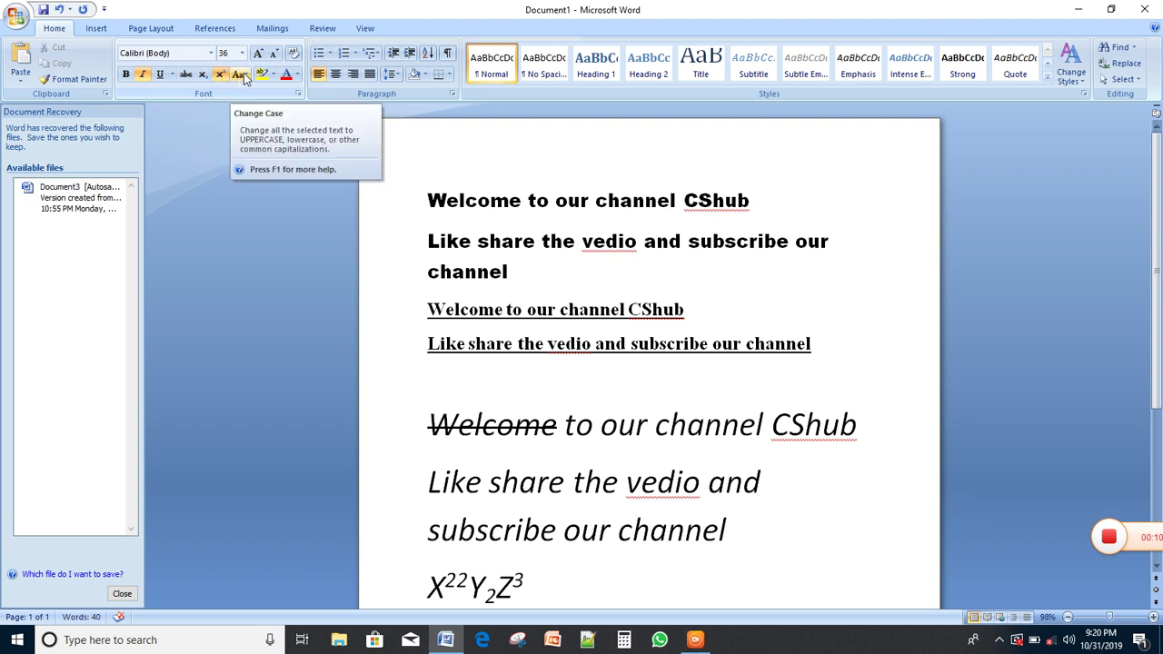
Make 'Welcome' in the first Arial Black line lowercase
left_click(244, 76)
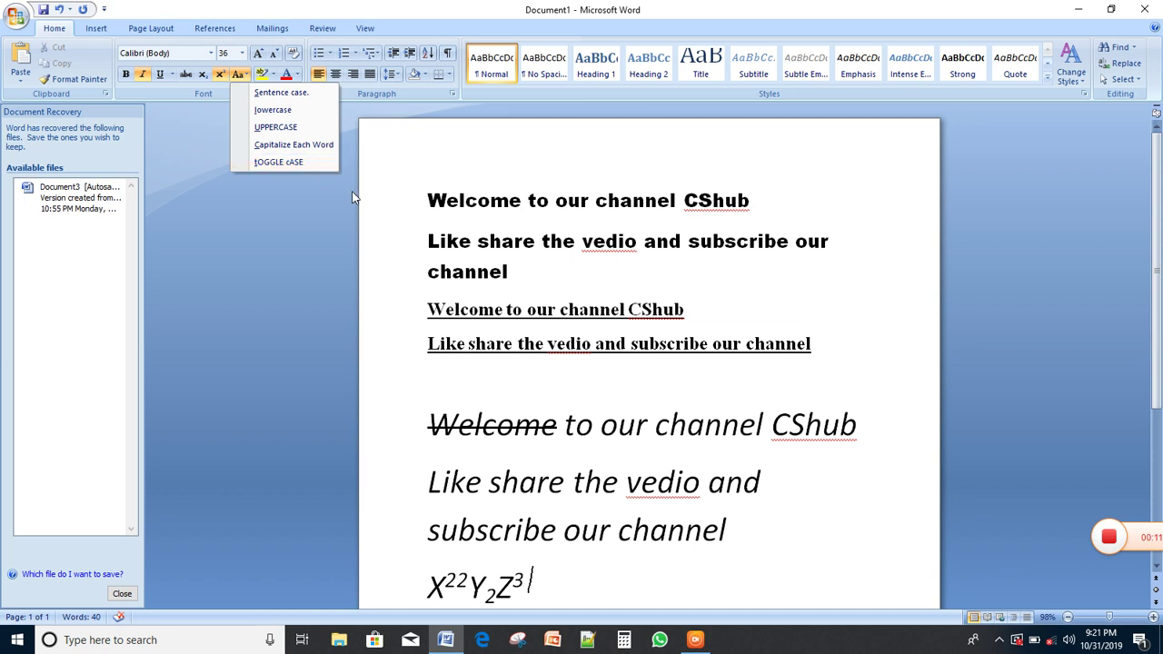
left_click(409, 240)
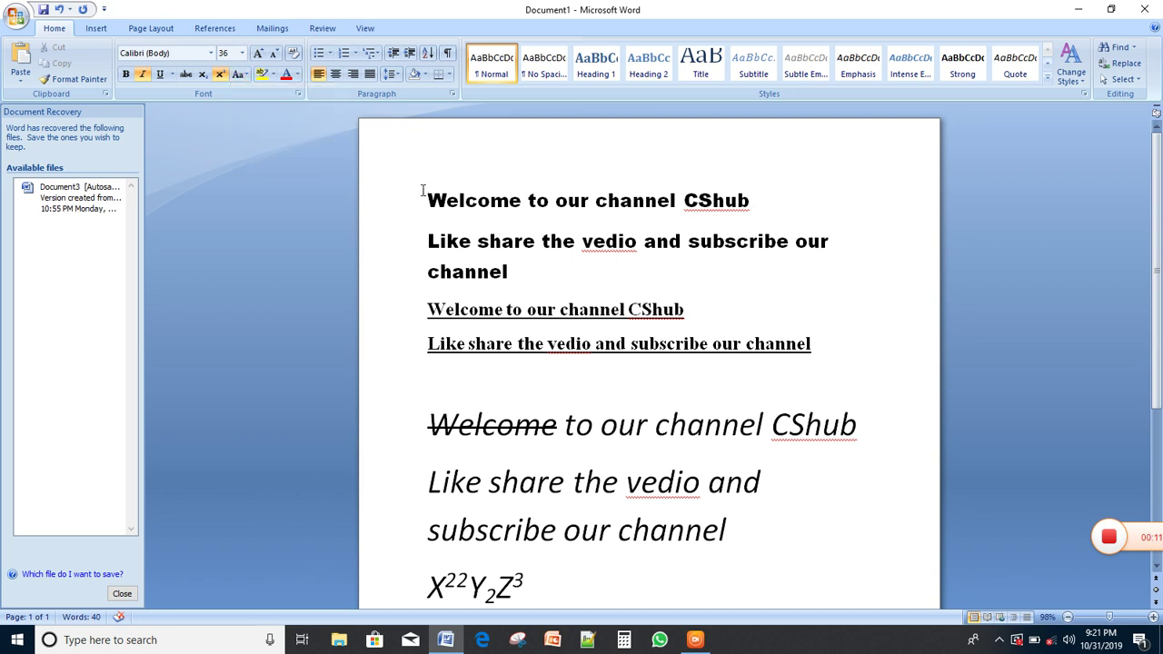
left_click_drag(427, 191, 521, 198)
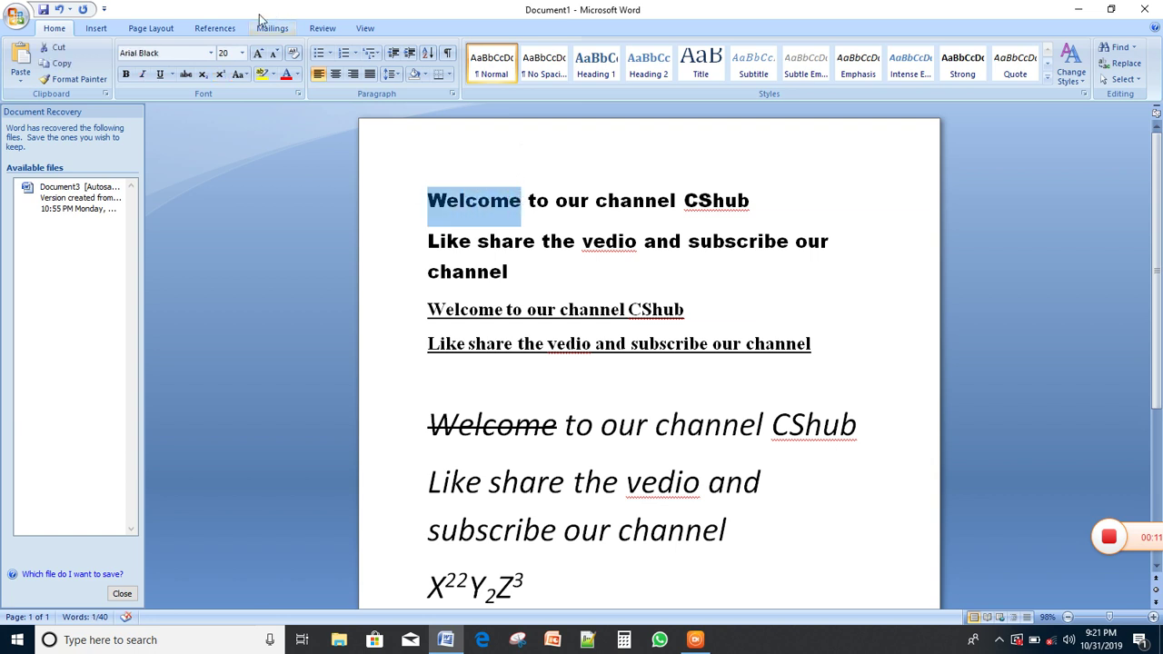
left_click(248, 75)
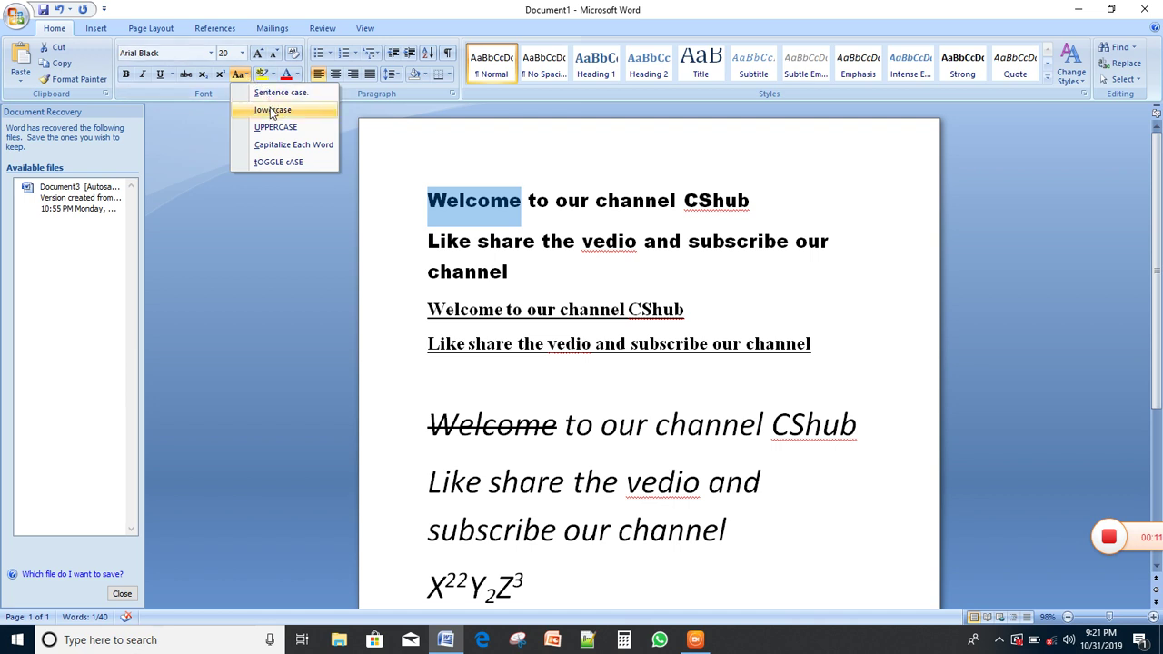
left_click(271, 111)
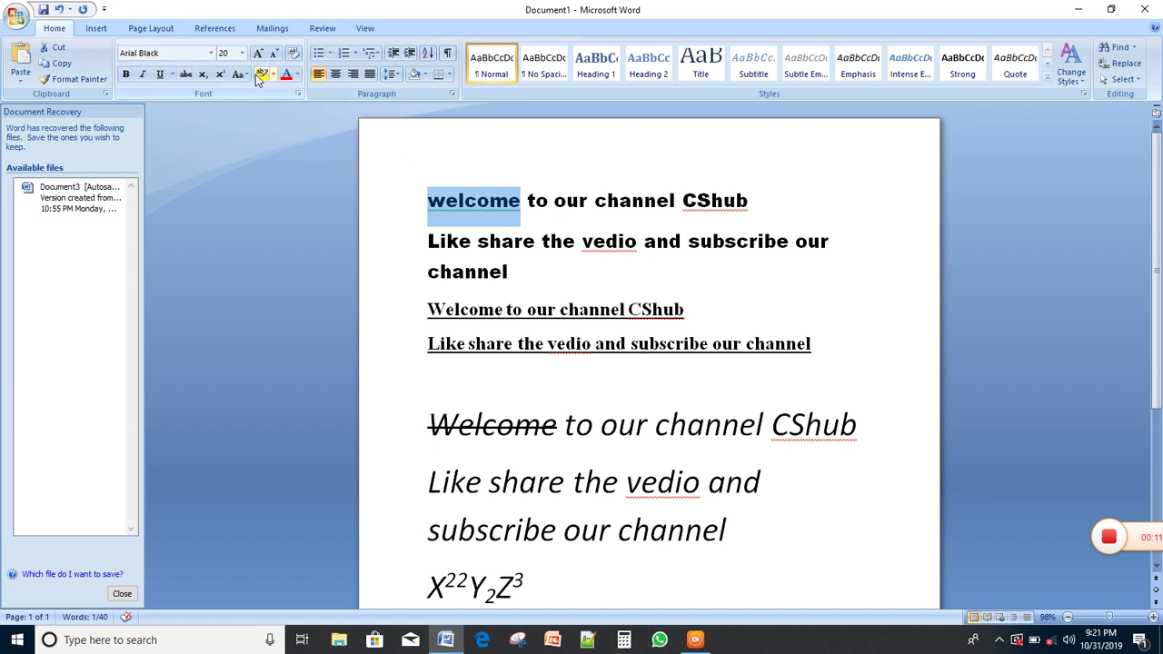
left_click(247, 77)
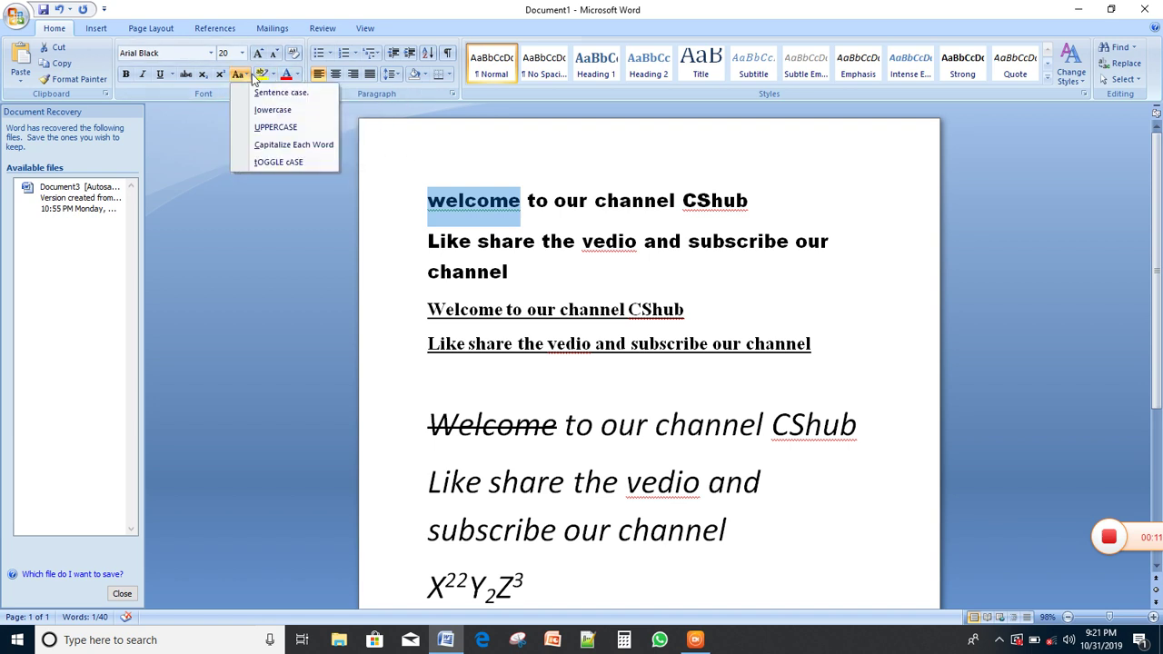
key("Escape")
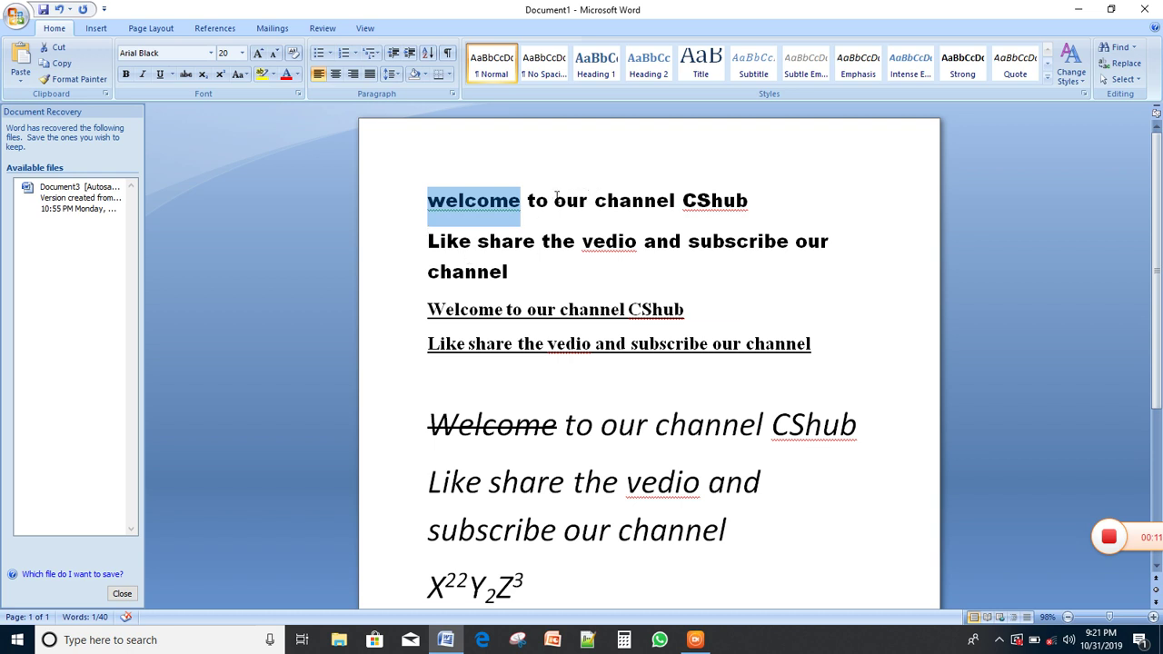
Change 'to our' to uppercase and capitalize 'channel' in the first line
left_click_drag(527, 200, 587, 207)
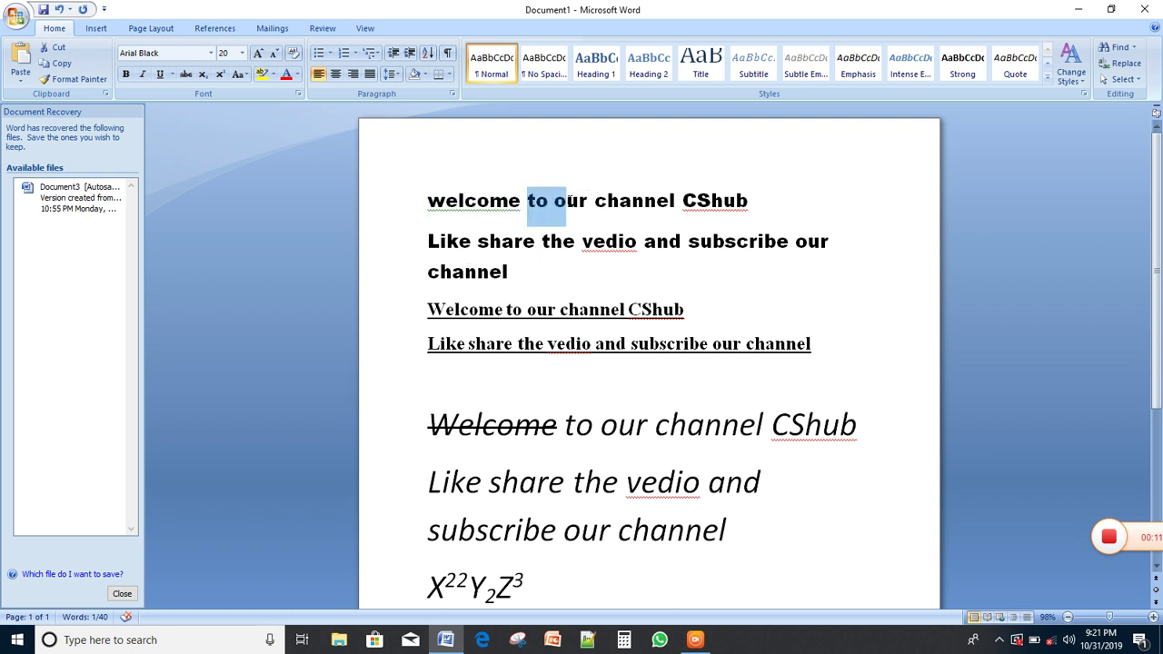
left_click(245, 75)
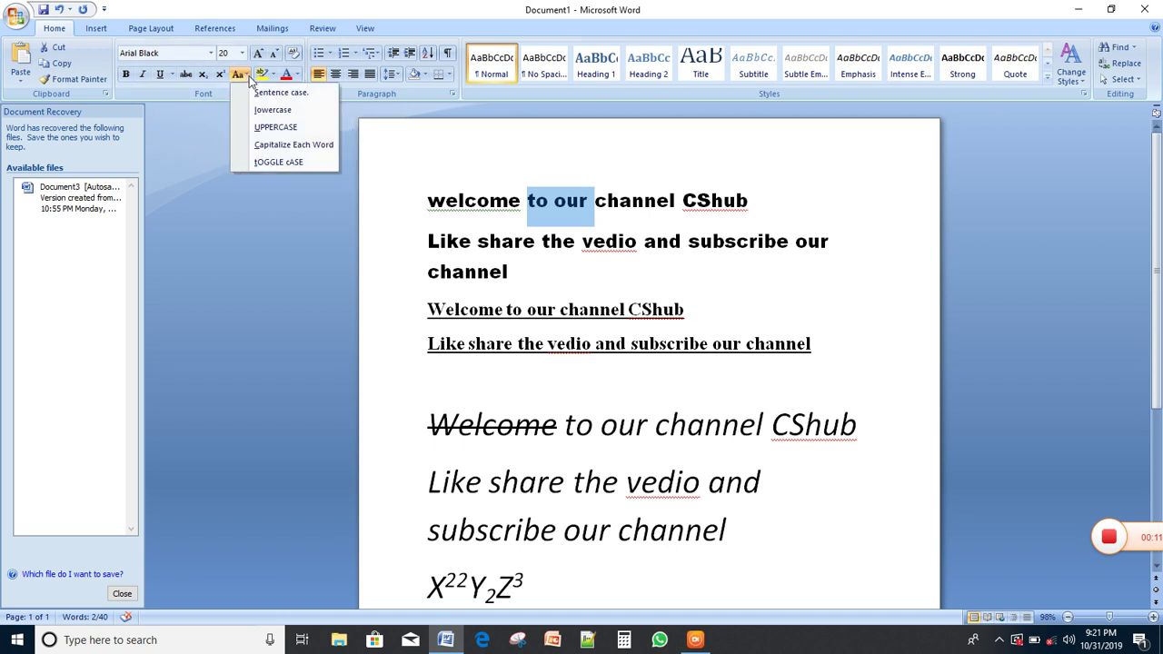
left_click(277, 127)
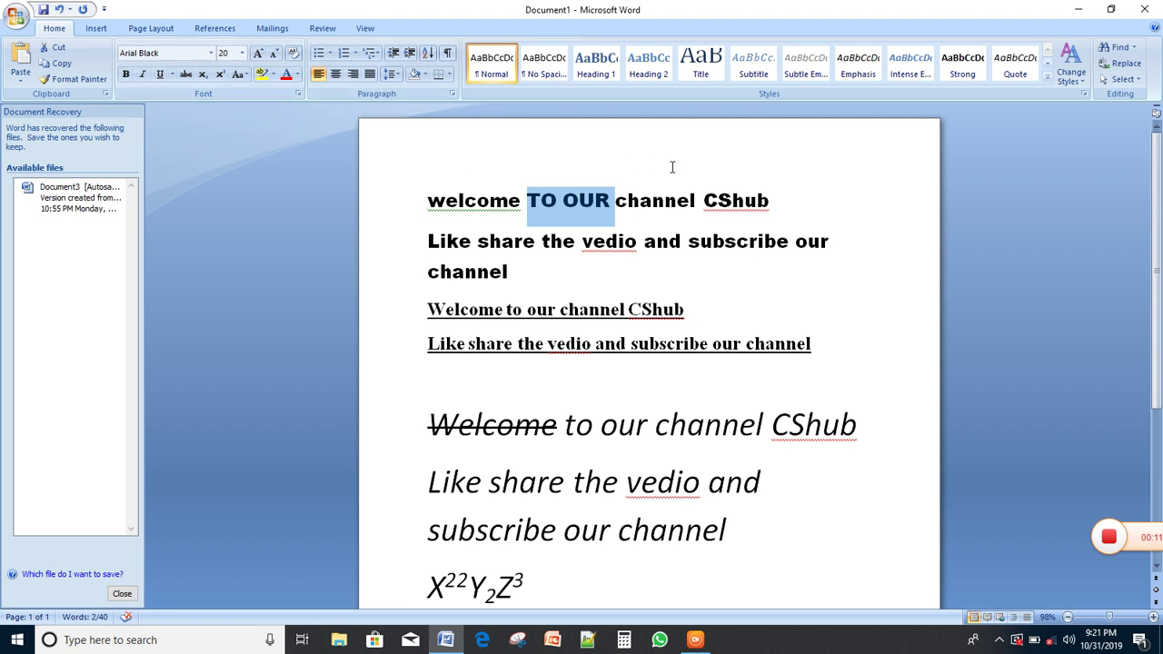
left_click(677, 202)
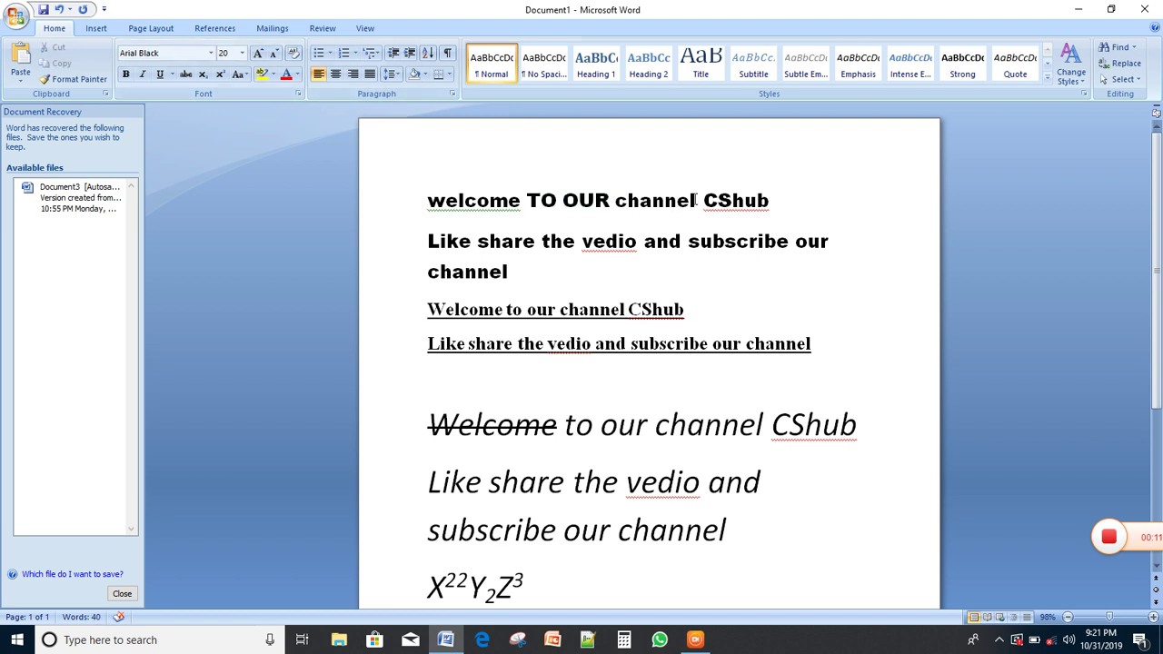
left_click_drag(696, 201, 616, 204)
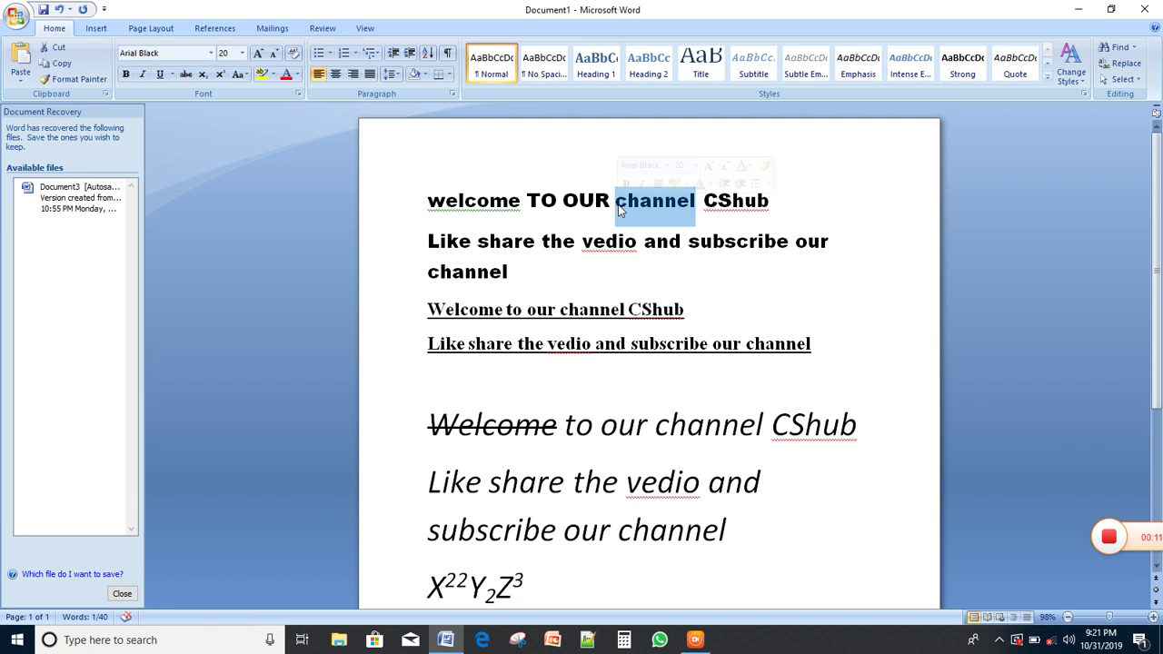
left_click(240, 75)
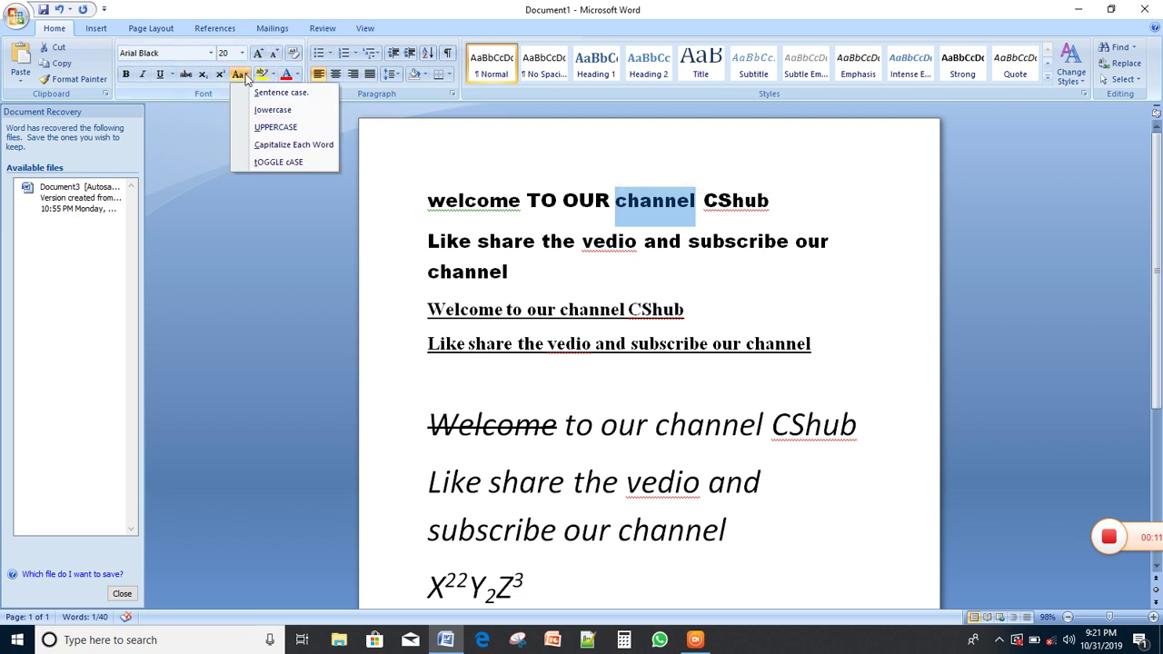
left_click(315, 157)
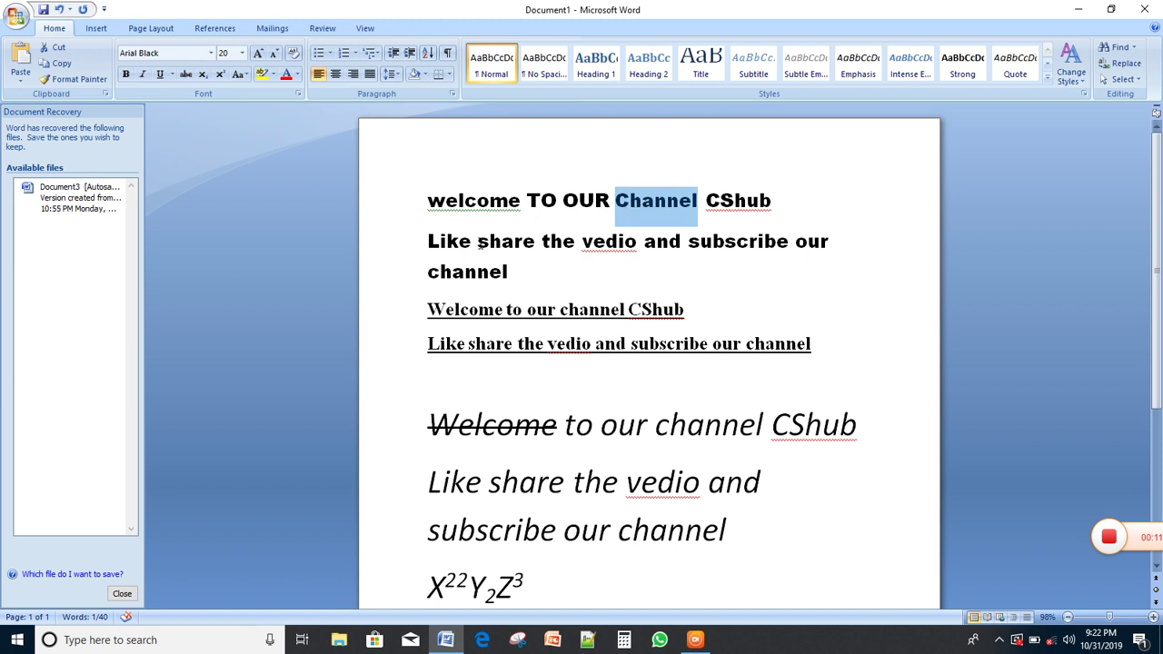
Apply Capitalize Each Word to 'share the vedio' in the second line
left_click_drag(477, 241, 615, 236)
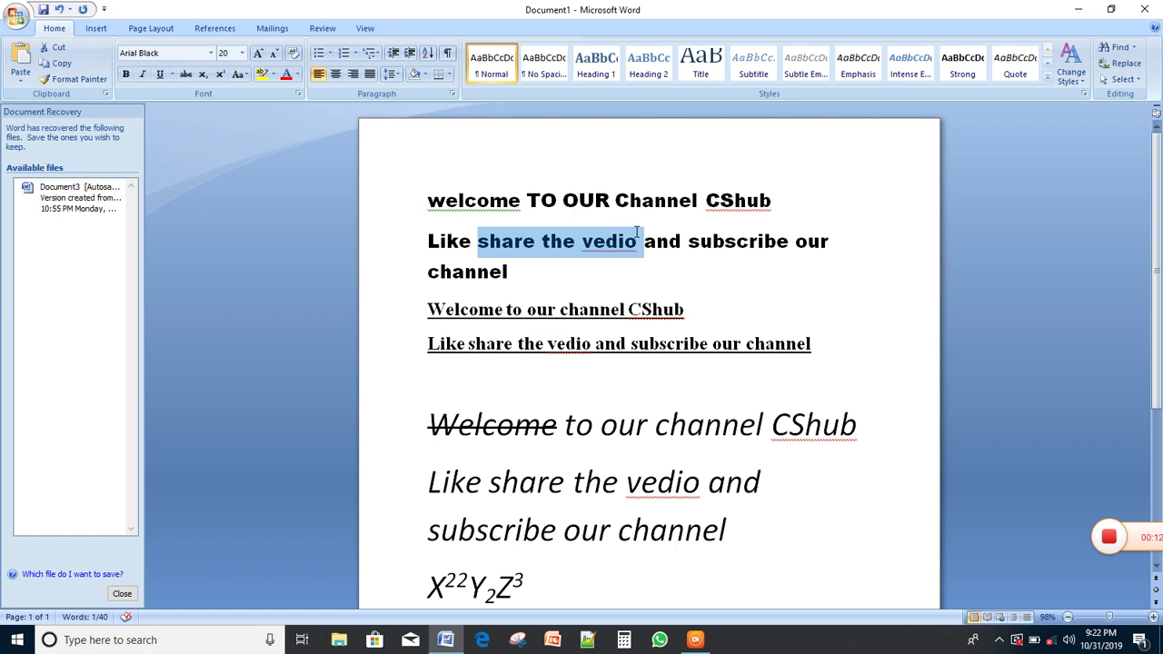
left_click(249, 76)
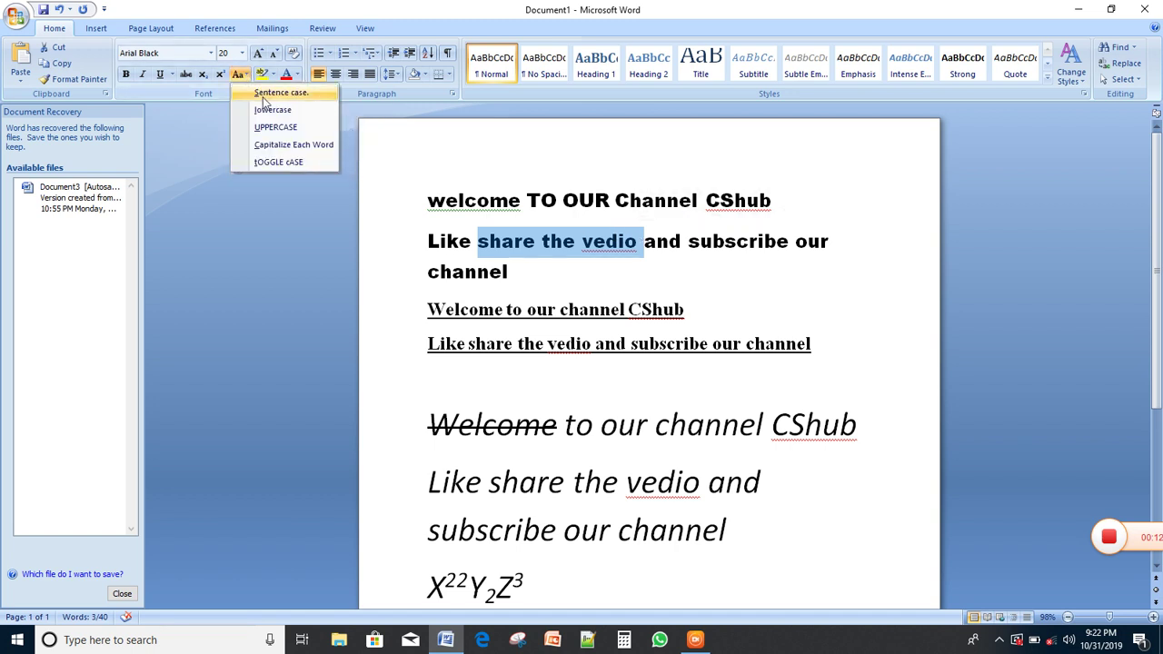
left_click(308, 146)
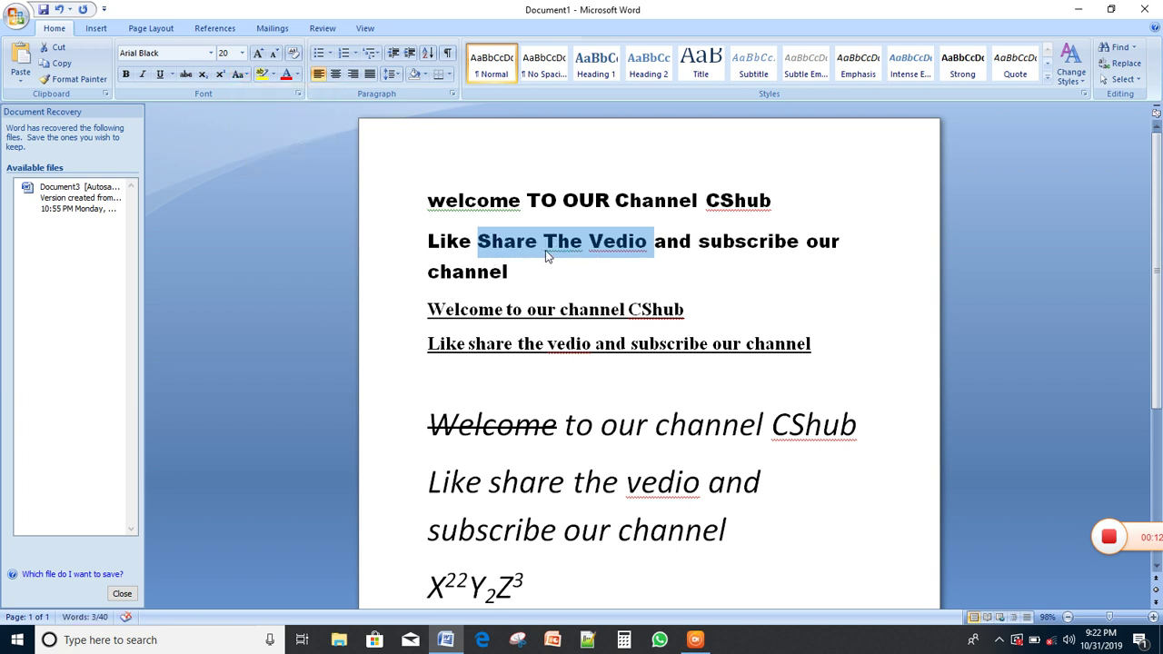
left_click(603, 247)
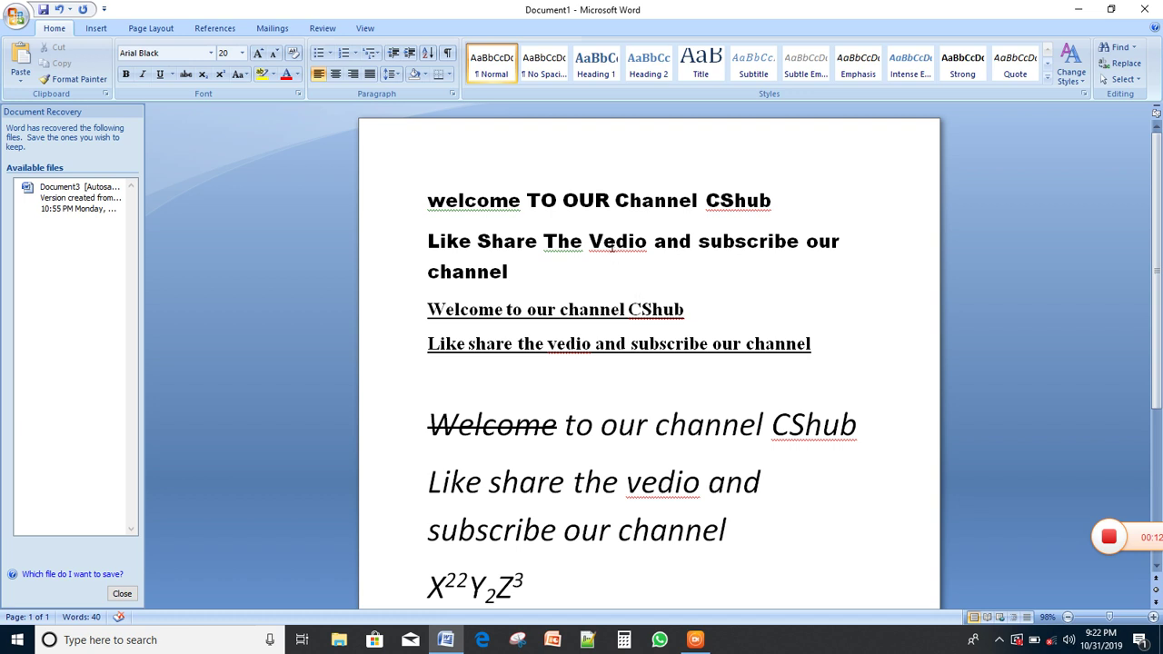
Correct Vedio to Video and ignore all occurrences of 'vedio'
right_click(615, 246)
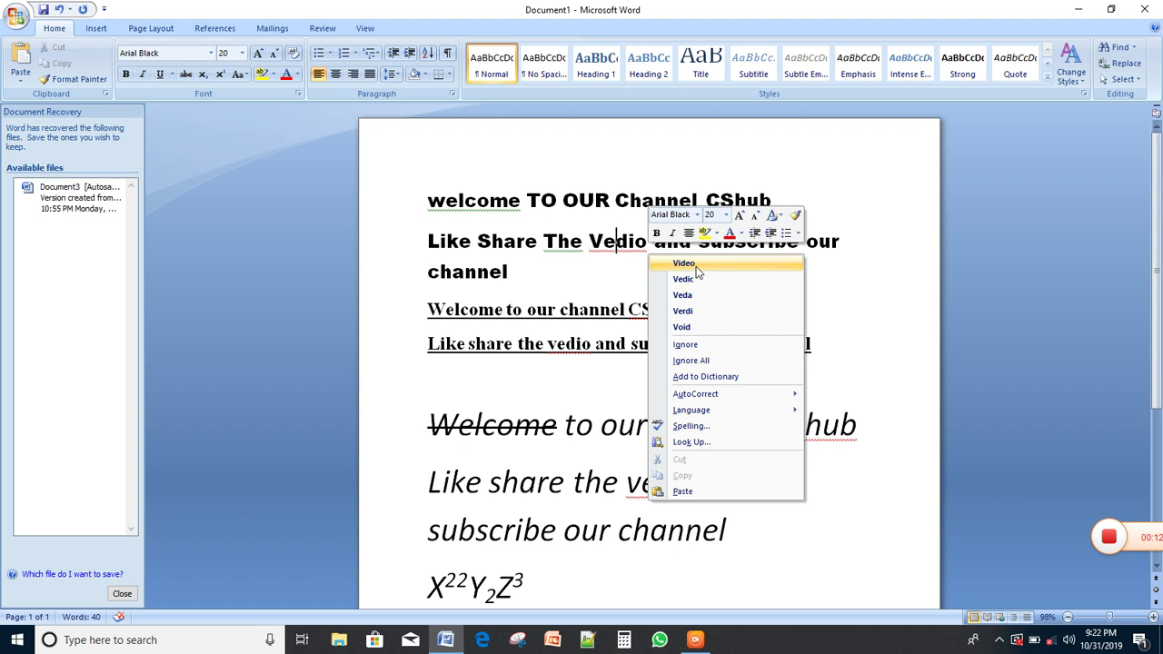
left_click(684, 264)
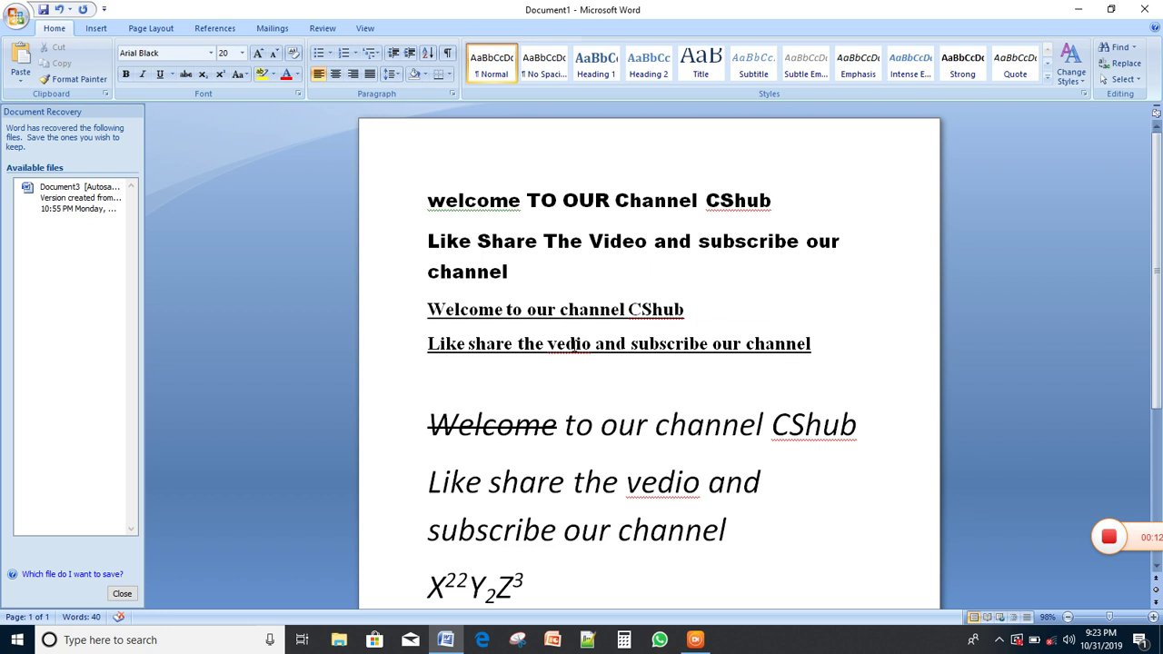
left_click_drag(592, 344, 549, 345)
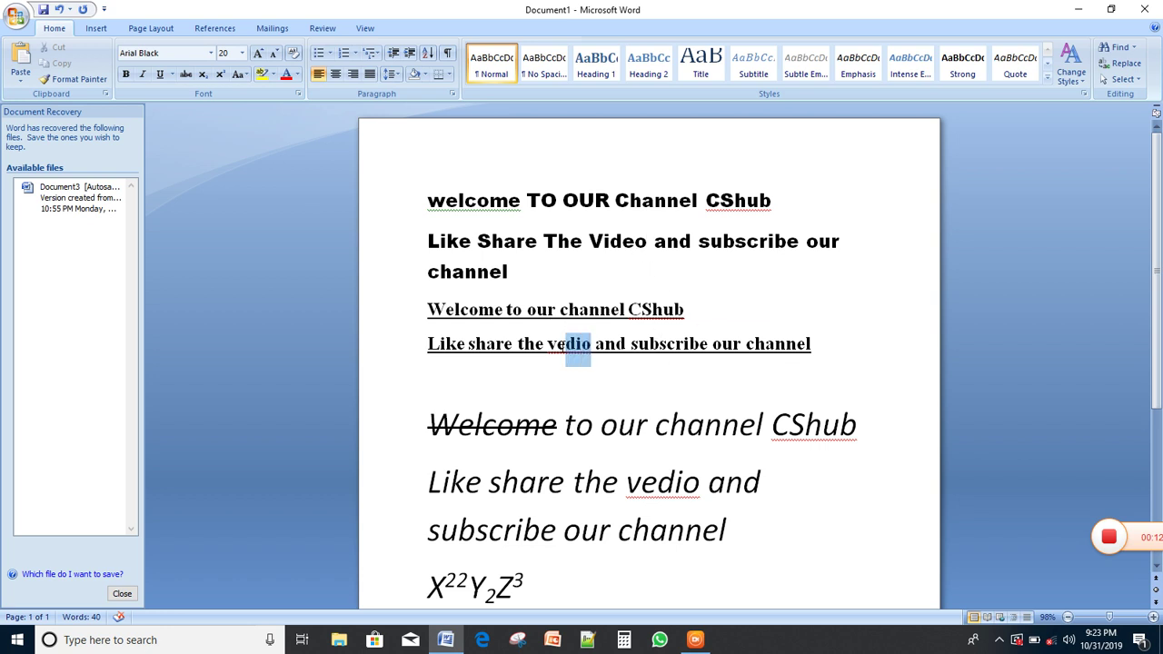
right_click(562, 350)
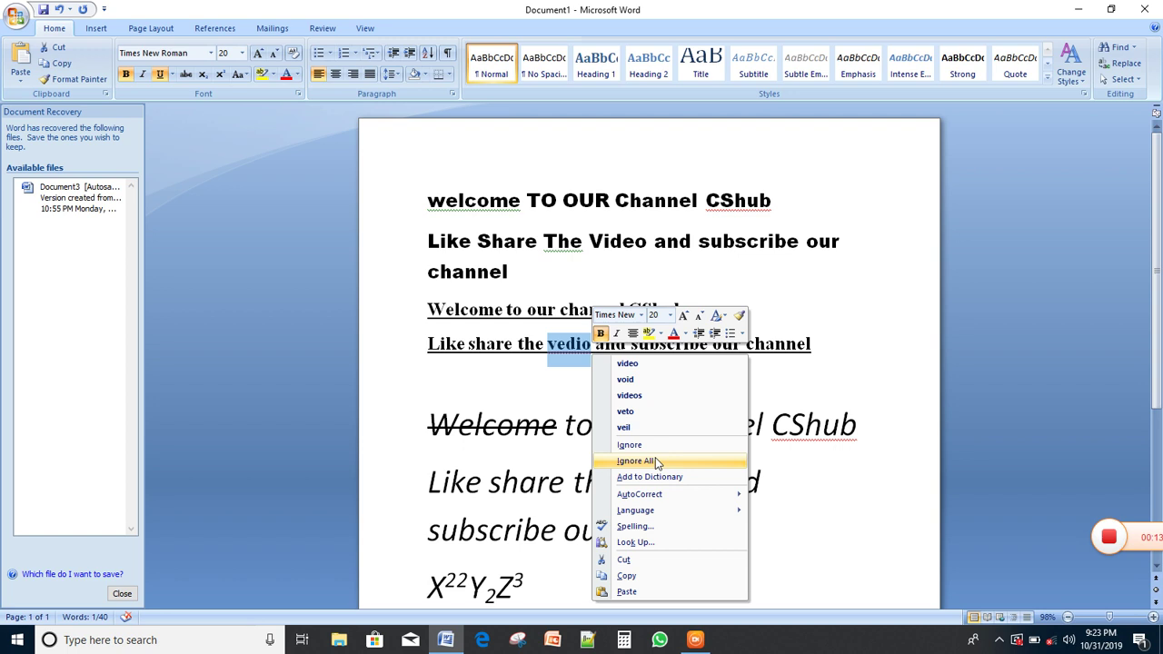
left_click(655, 460)
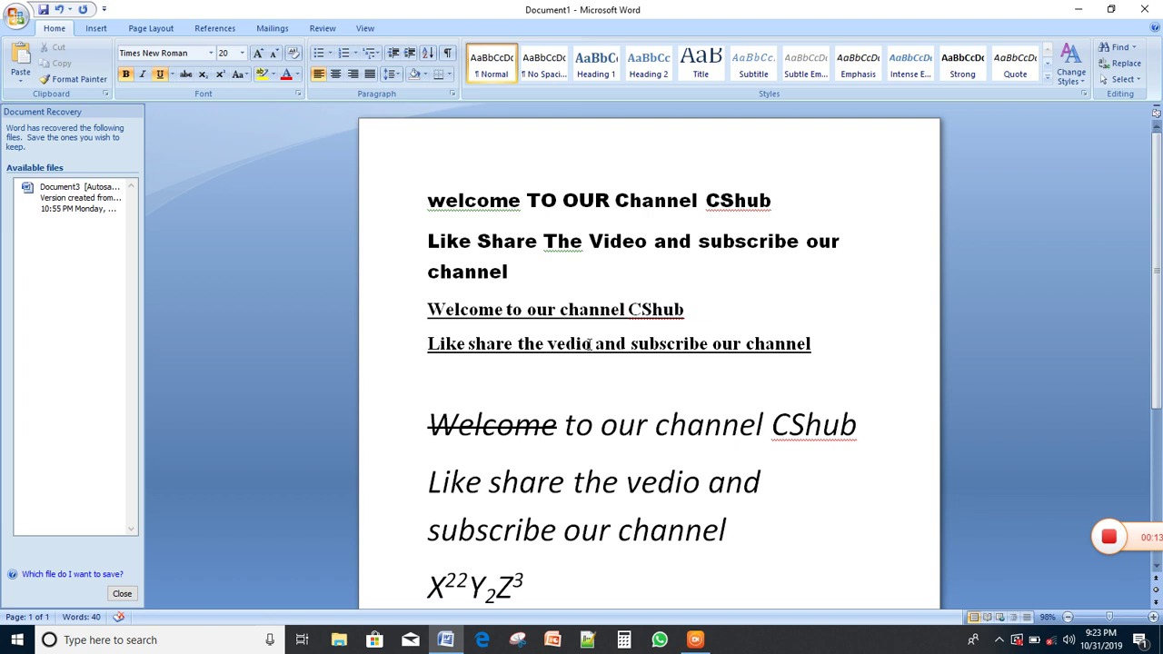
Ignore the spelling flag on CShub in the first line
left_click_drag(592, 343, 631, 343)
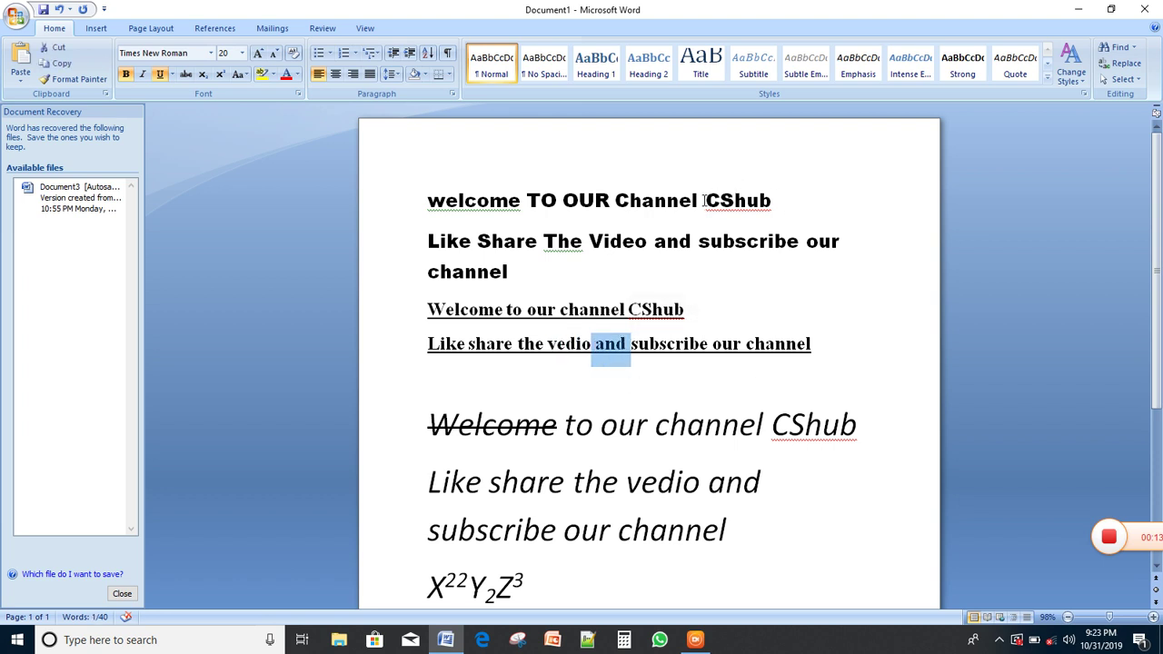
left_click_drag(705, 200, 771, 201)
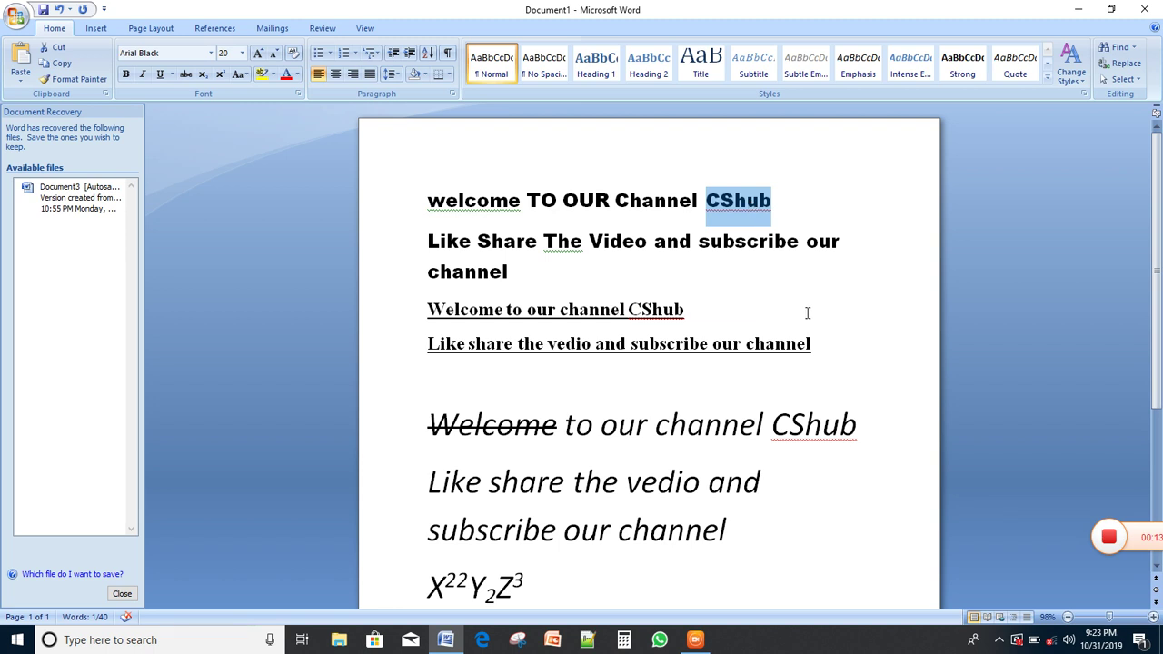
right_click(728, 207)
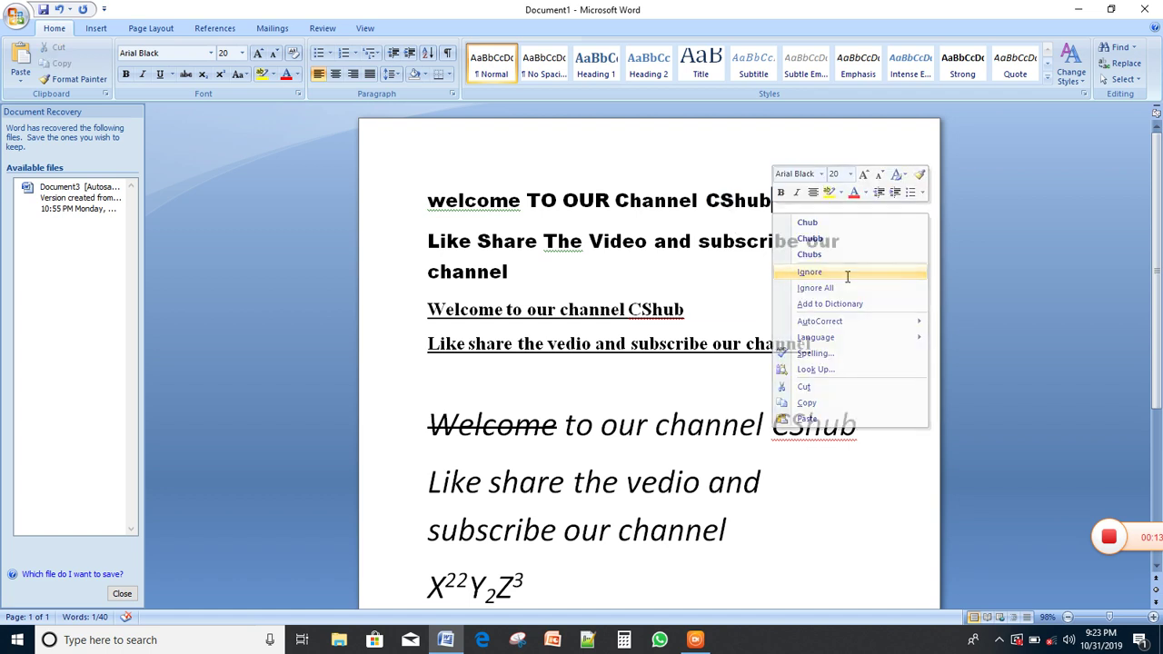
left_click(846, 272)
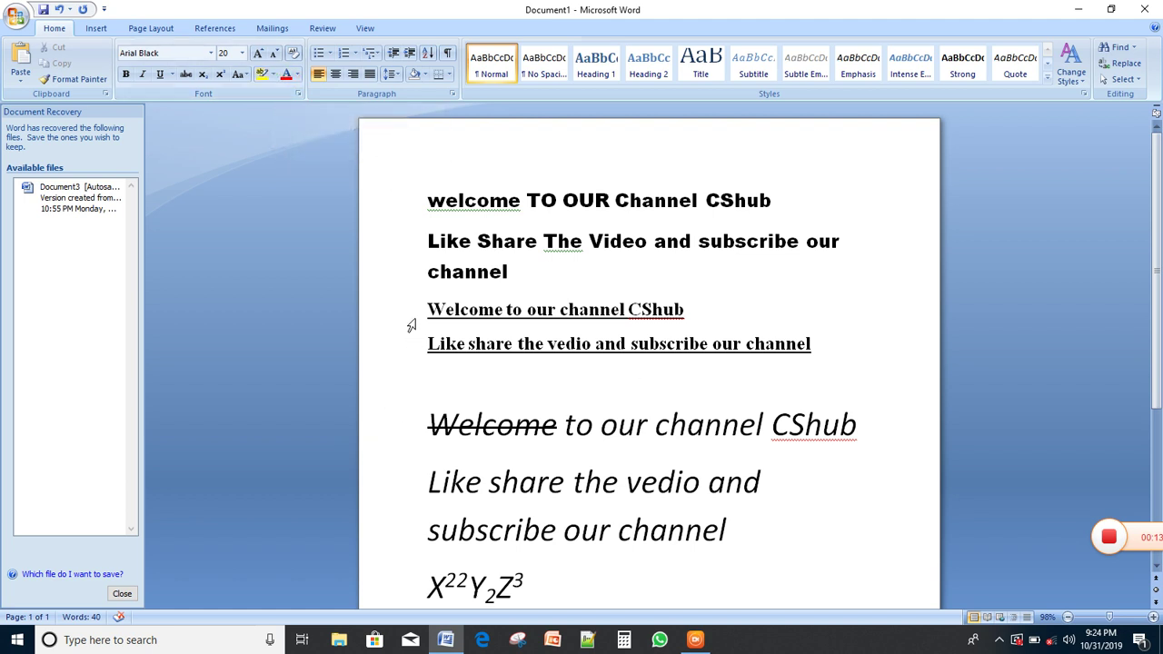
Highlight the 'Welcome to our channel CShub' line in light grey
left_click_drag(428, 309, 698, 313)
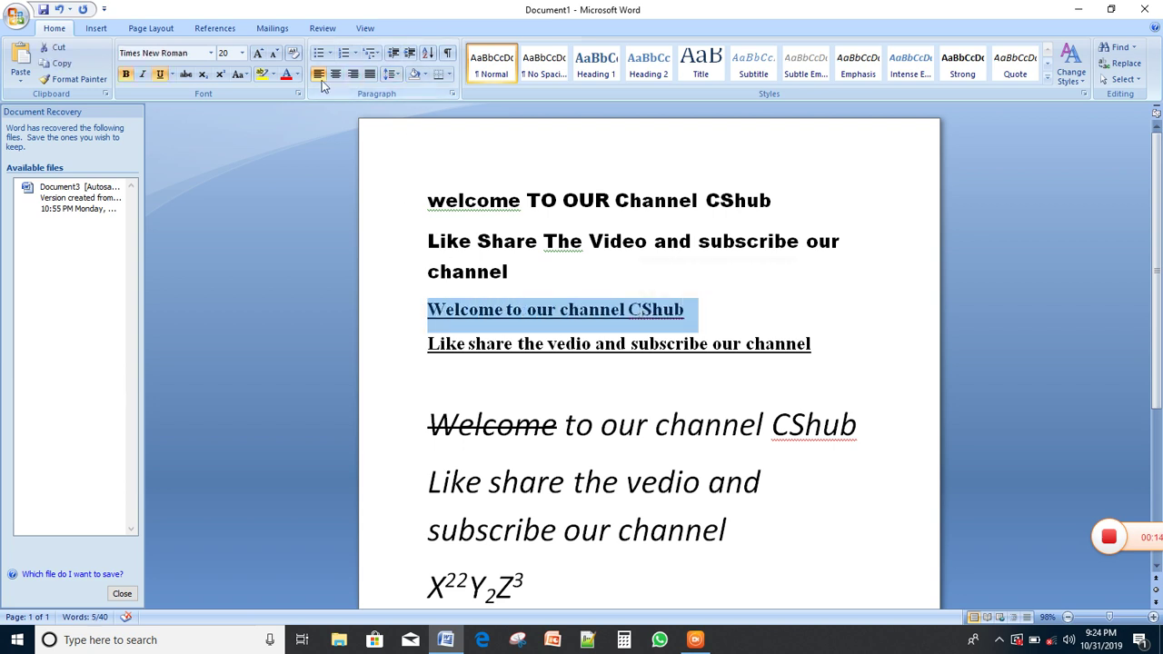
left_click(273, 75)
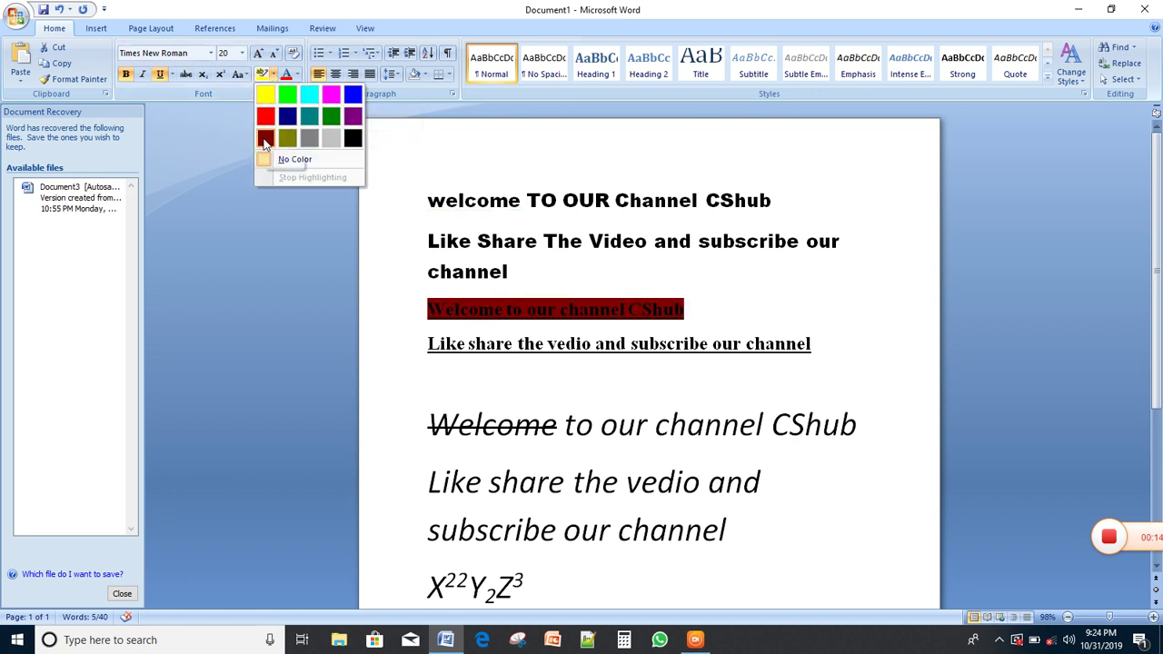
left_click(333, 137)
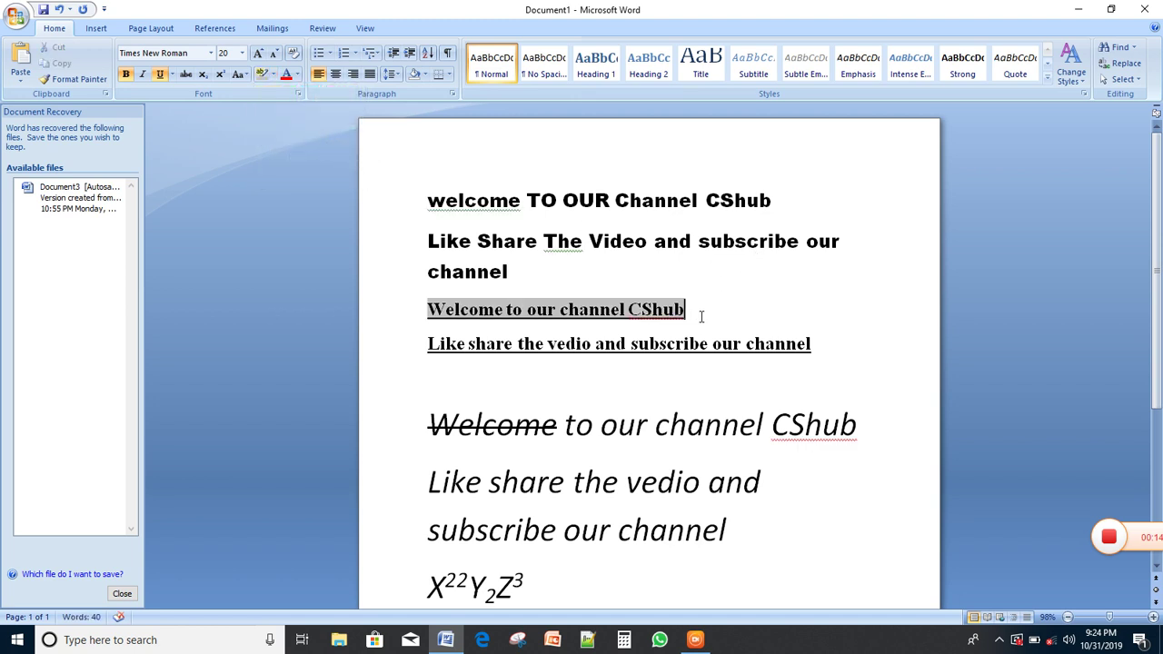
Colour the whole 'Like share' line's font light blue
left_click(427, 345)
left_click_drag(427, 345, 818, 345)
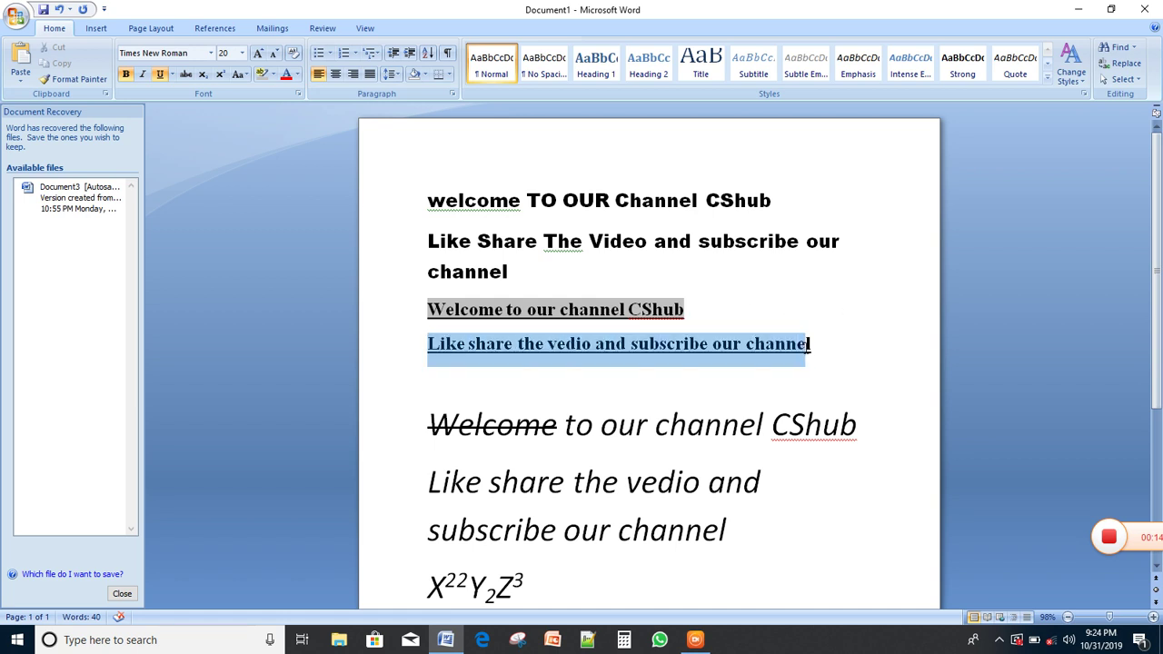
left_click(297, 80)
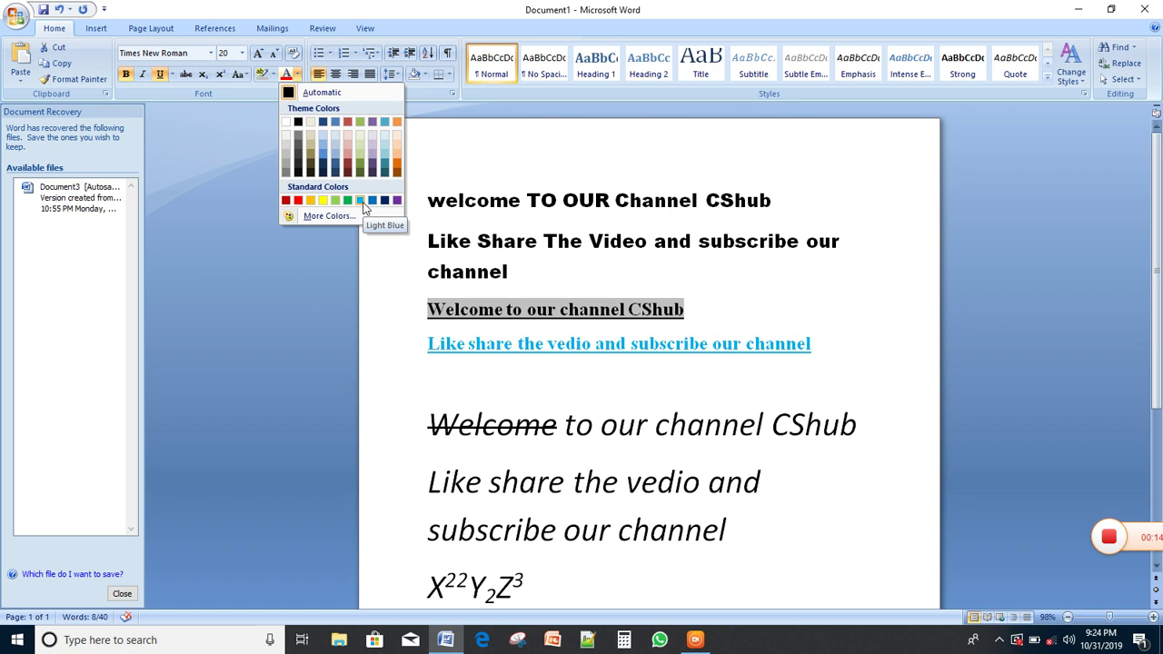
left_click(363, 208)
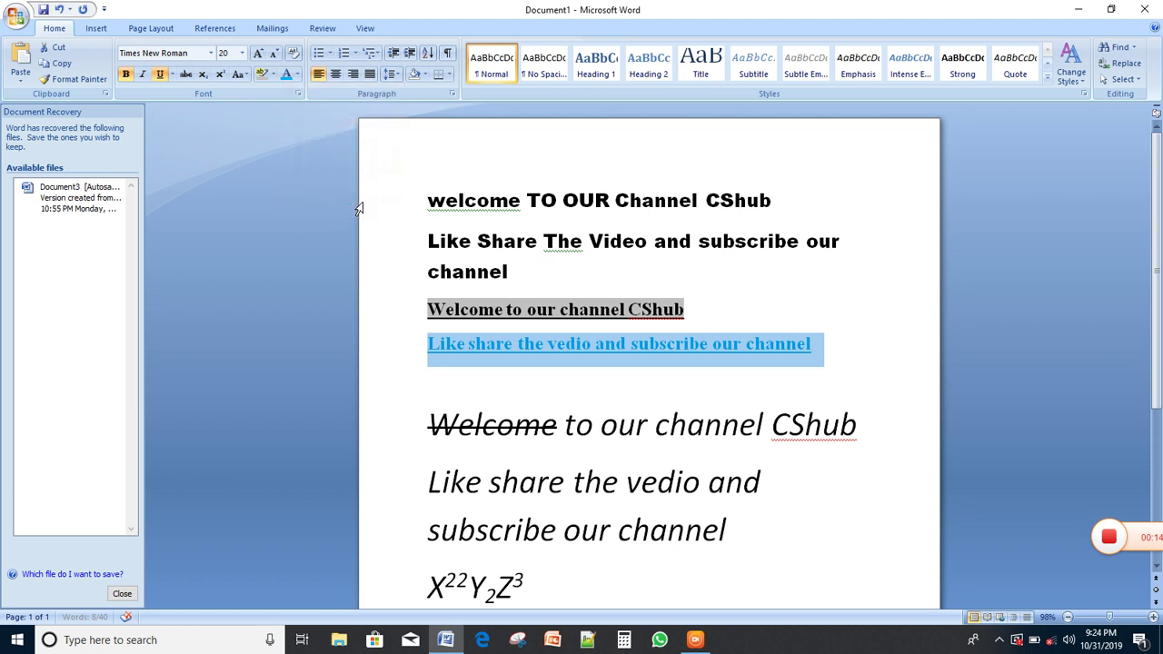
left_click(732, 394)
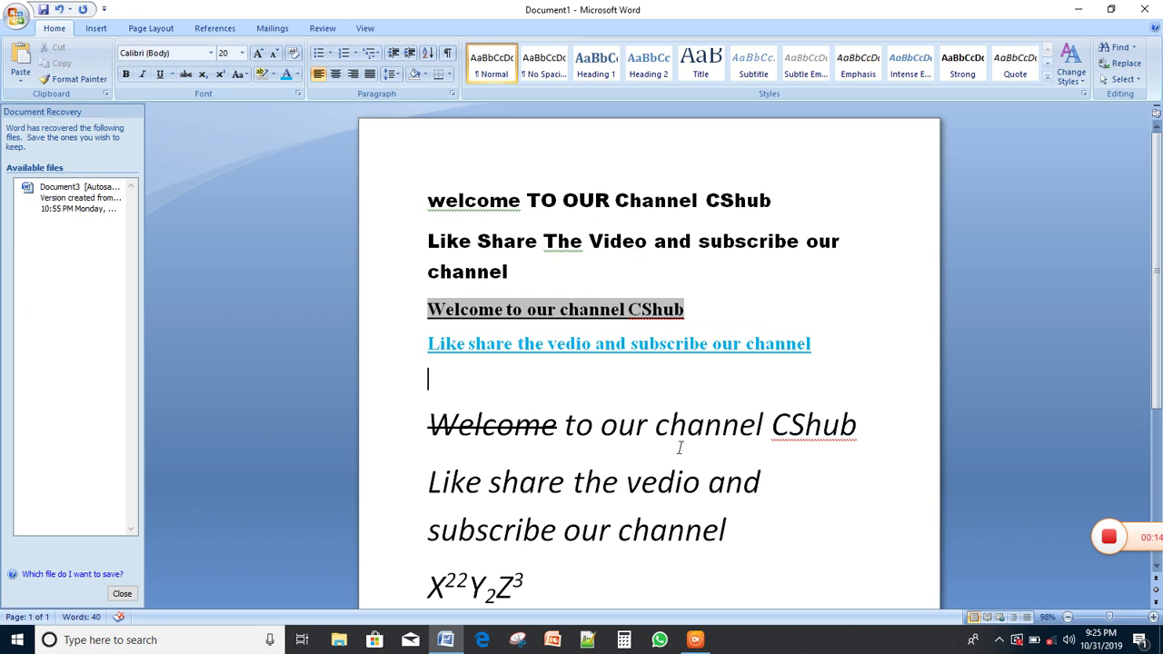
Right-align the X22Y2Z3 formula line
left_click(600, 587)
left_click_drag(428, 586, 540, 589)
key("ctrl+c")
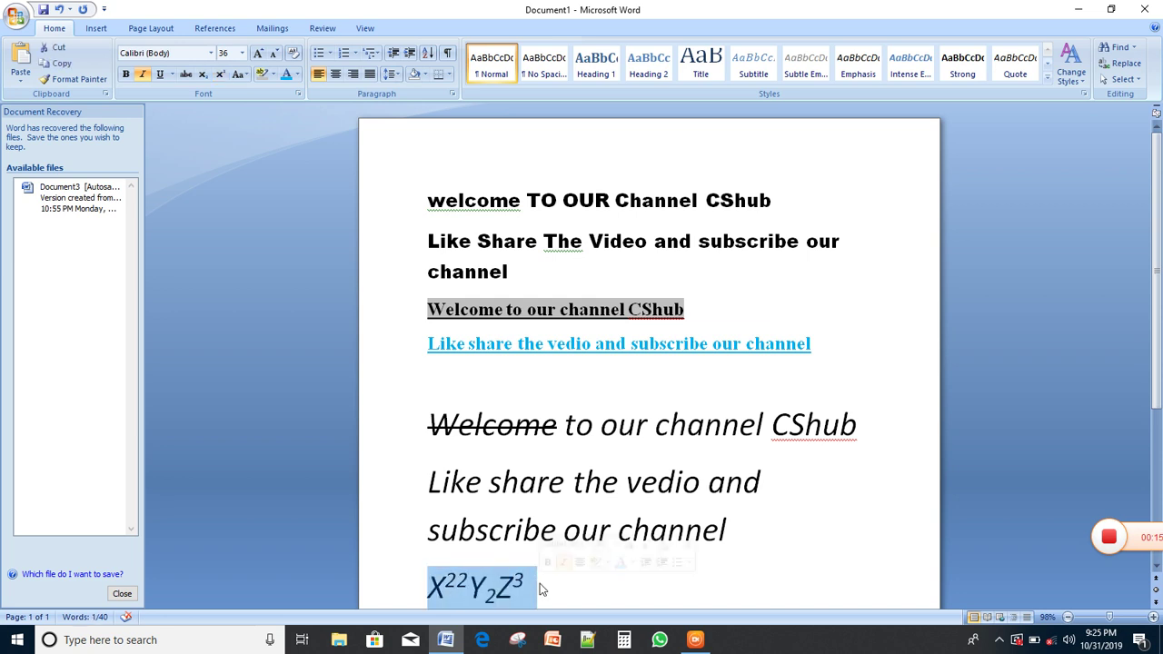
left_click(353, 74)
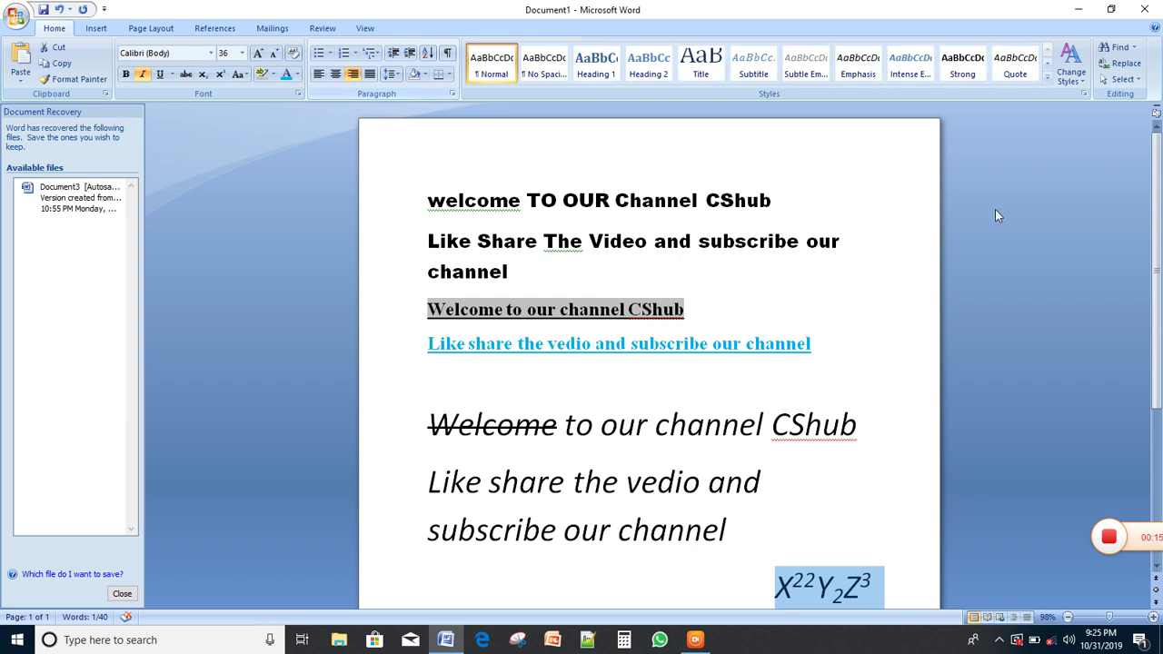
Paste a copy of the formula line below and centre it
scroll(1159, 218, "down", 1)
scroll(1159, 218, "down", 1)
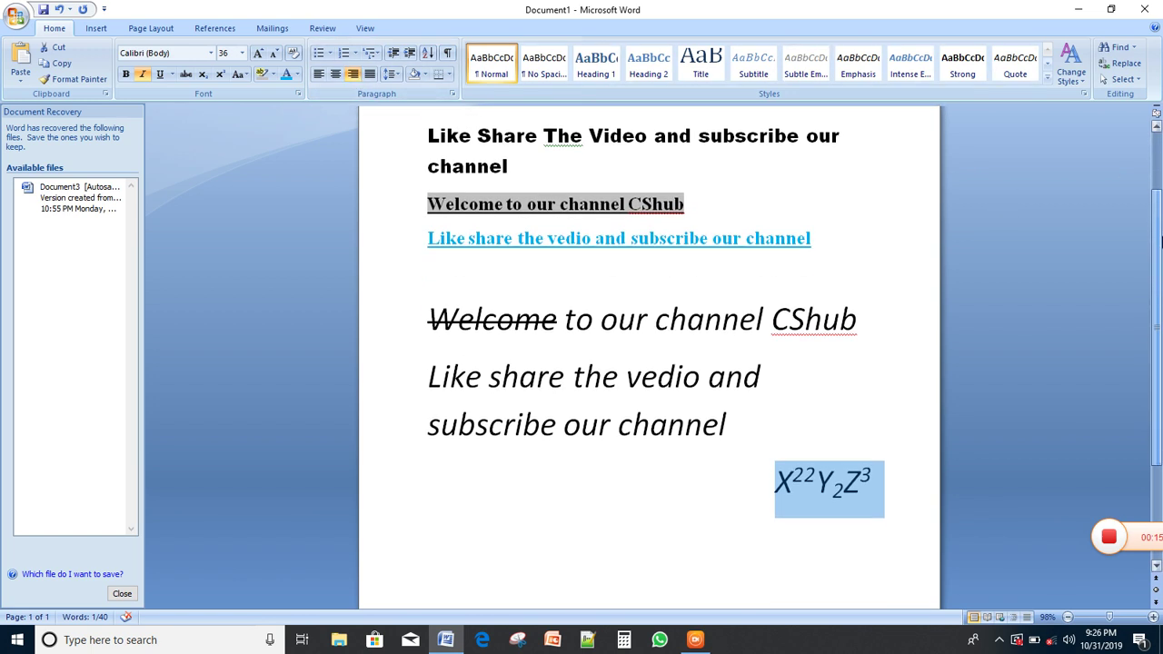
scroll(1159, 218, "down", 1)
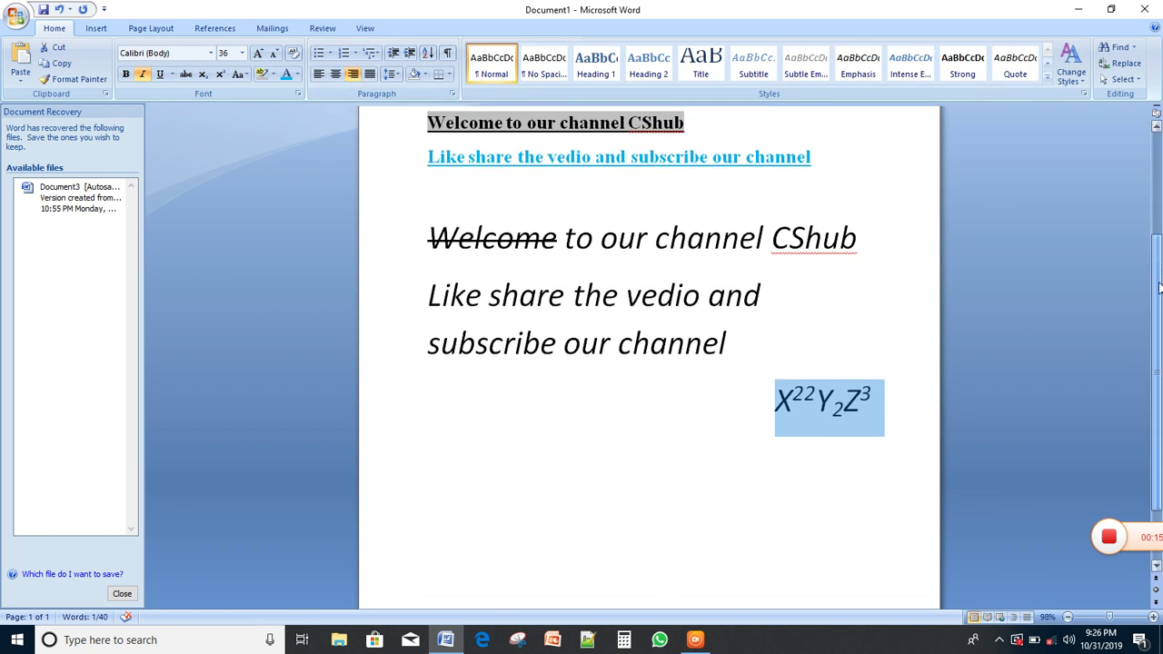
left_click(913, 415)
key("Return")
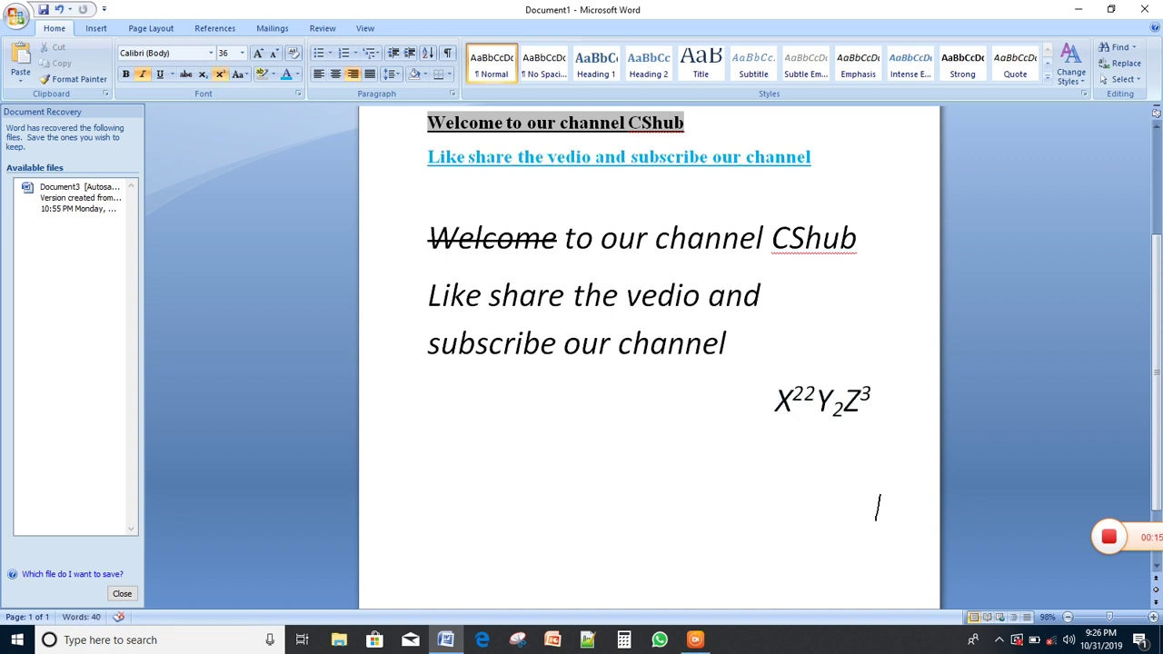
key("ctrl+v")
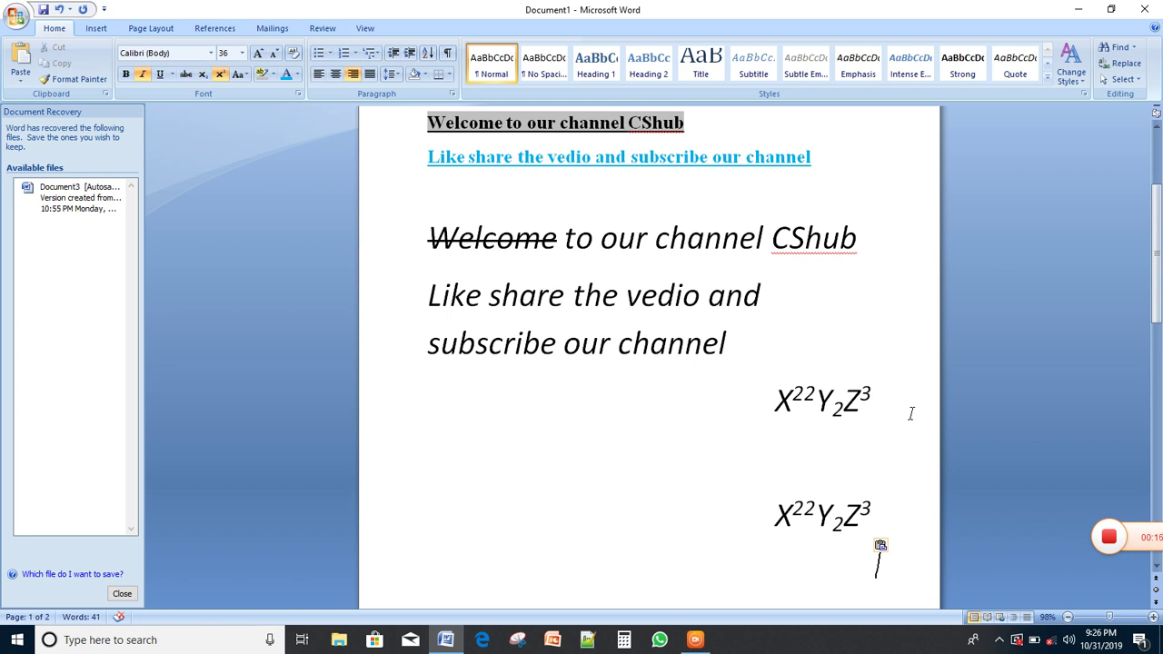
left_click_drag(874, 505, 773, 510)
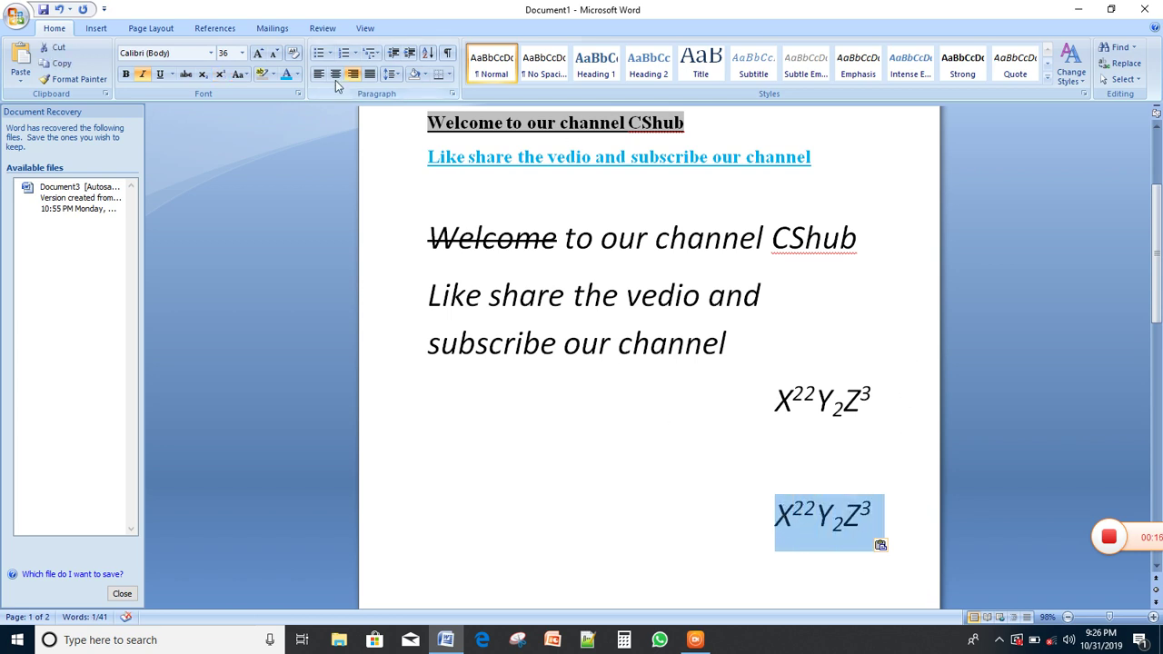
left_click(335, 79)
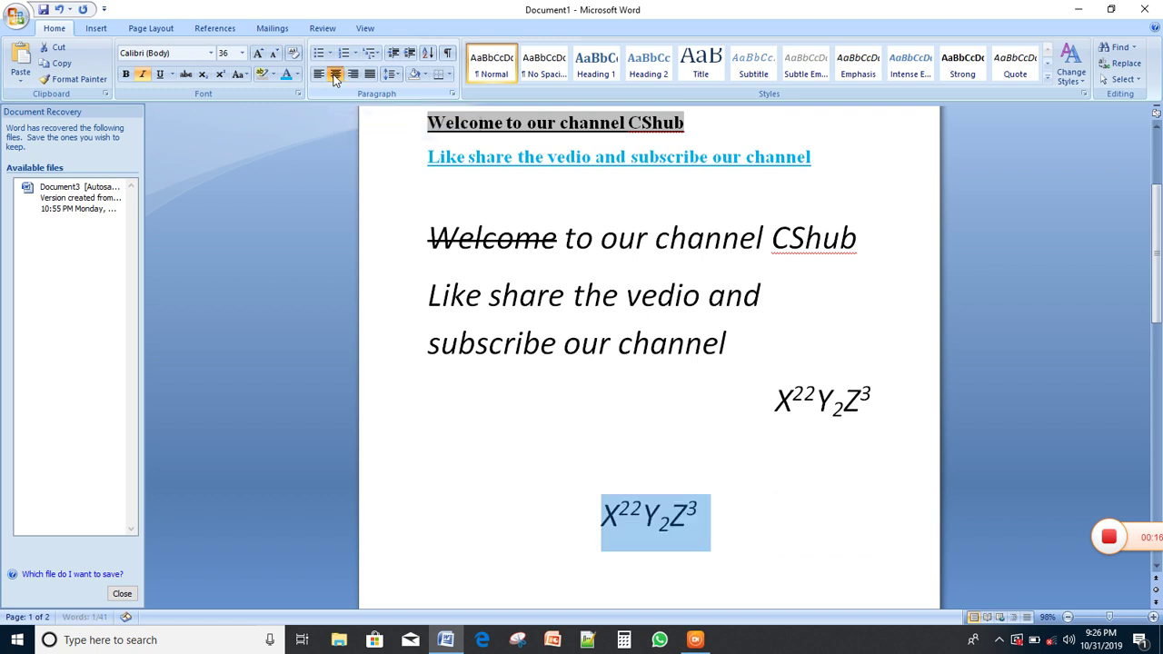
Paste another formula copy below and align it left
left_click(738, 531)
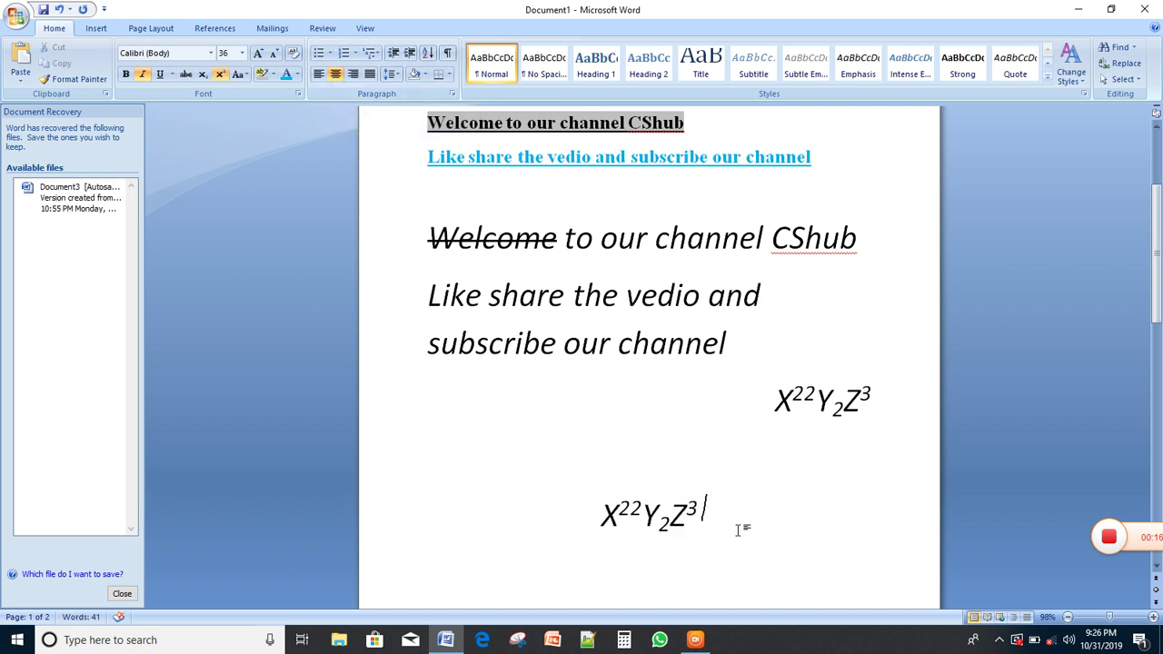
key("Return")
key("ctrl+v")
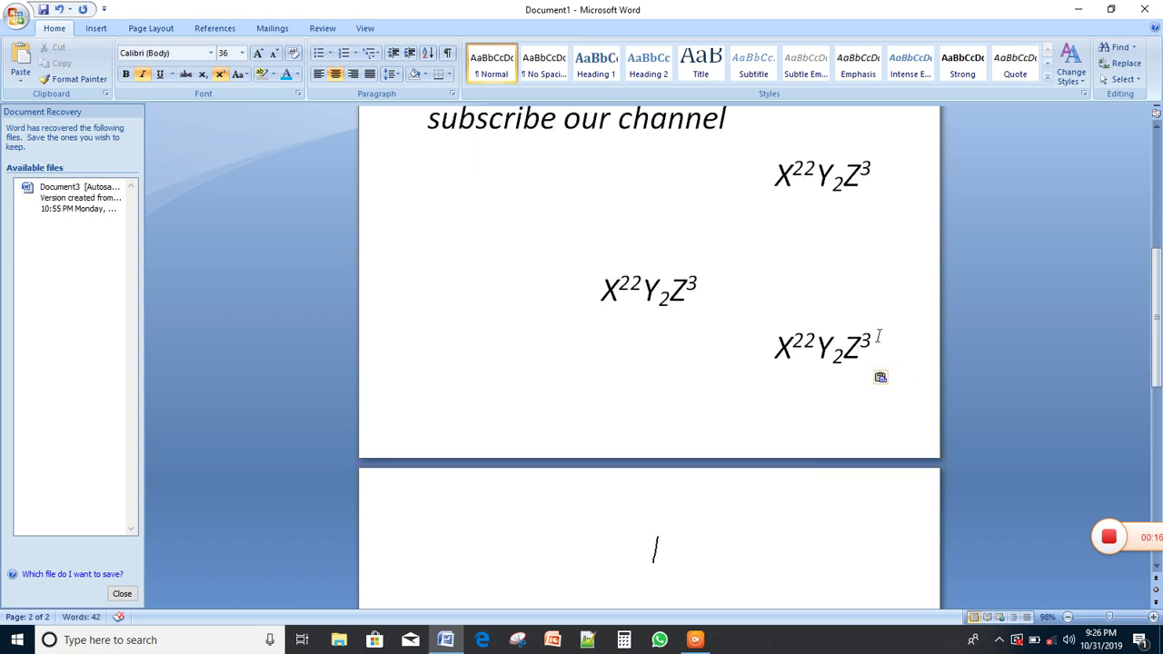
left_click_drag(878, 341, 776, 349)
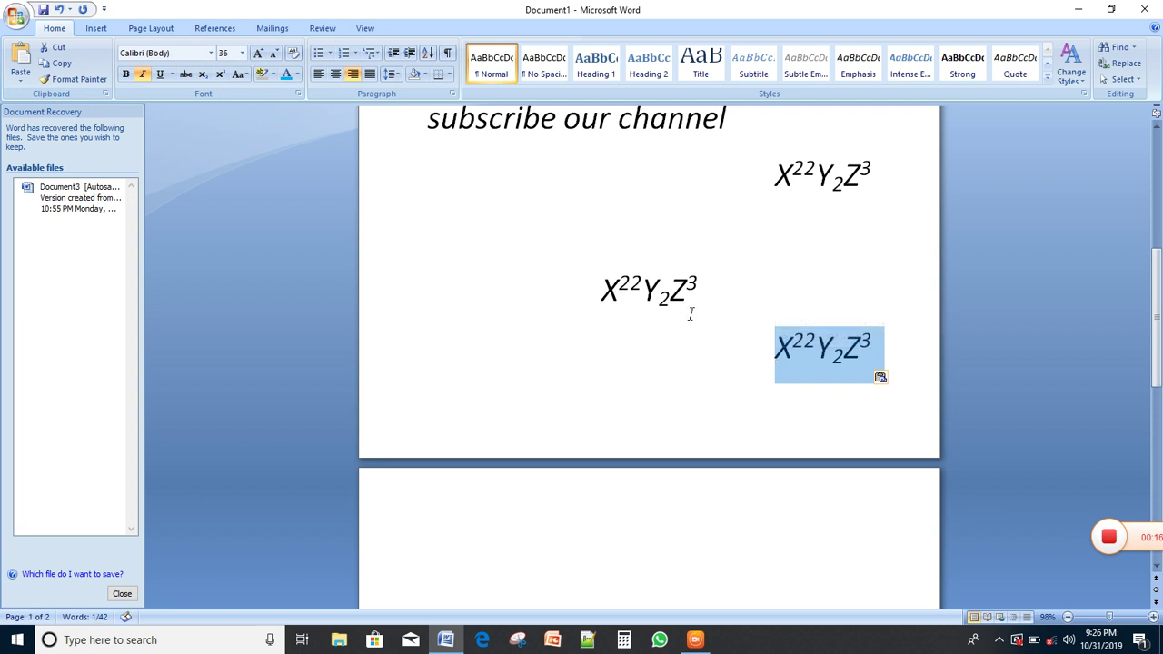
left_click(319, 79)
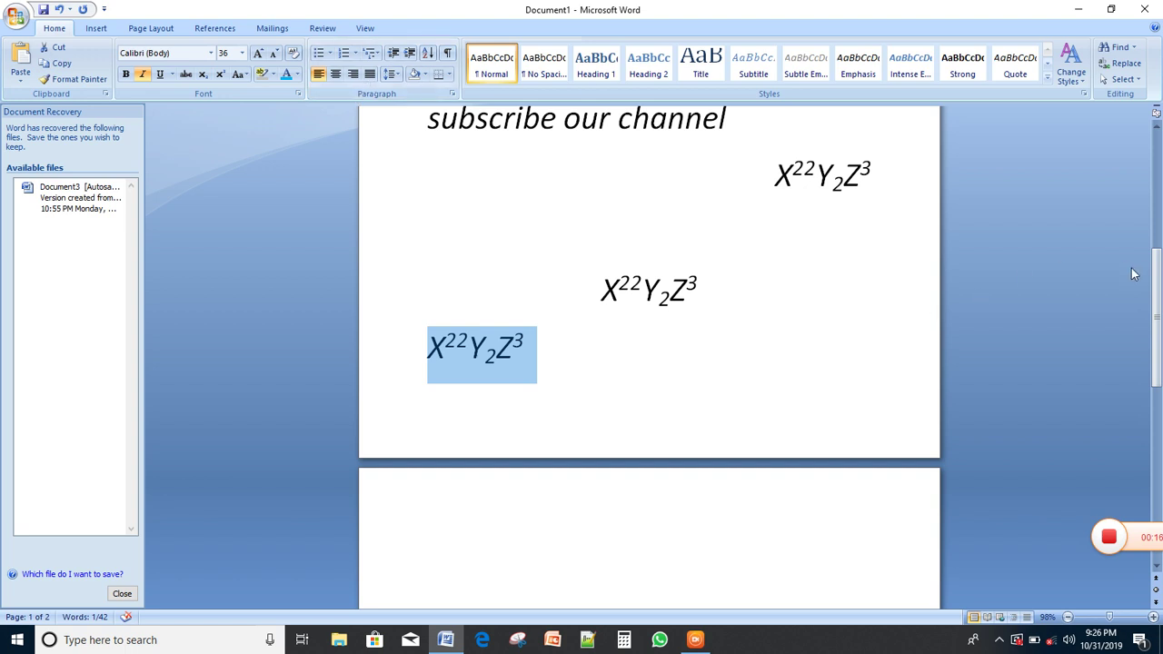
Justify the paragraphs from 'welcome' down through the italic Welcome line
left_click_drag(1156, 317, 1152, 190)
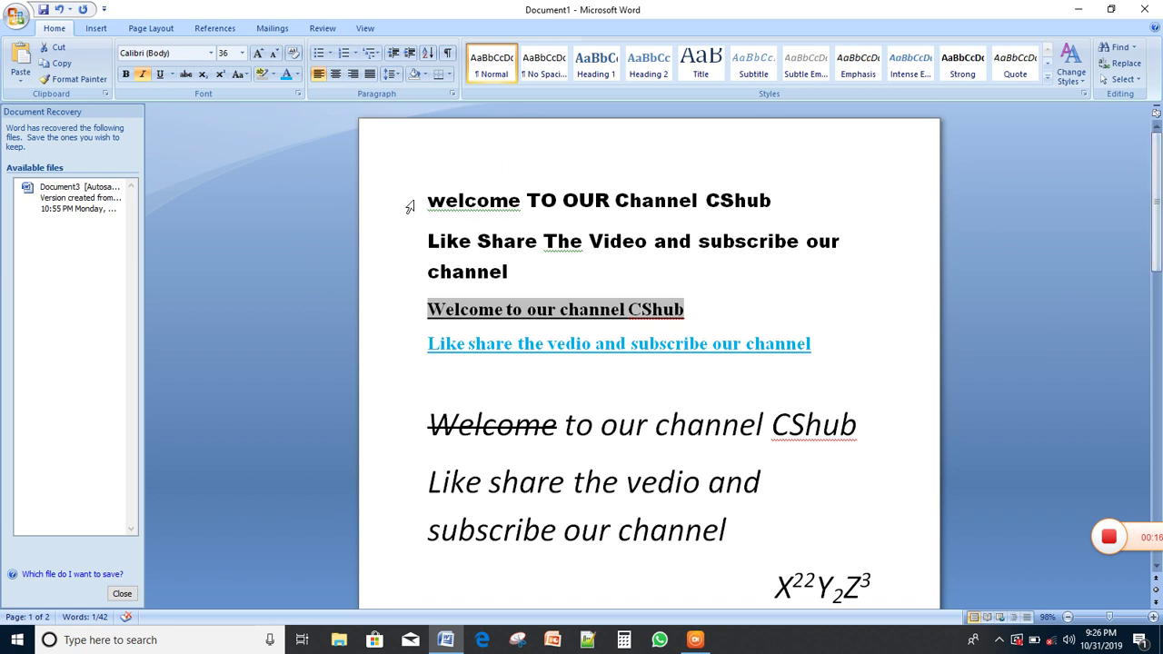
mouse_move(424, 197)
left_mouse_down()
mouse_move(751, 405)
mouse_move(859, 423)
left_mouse_up()
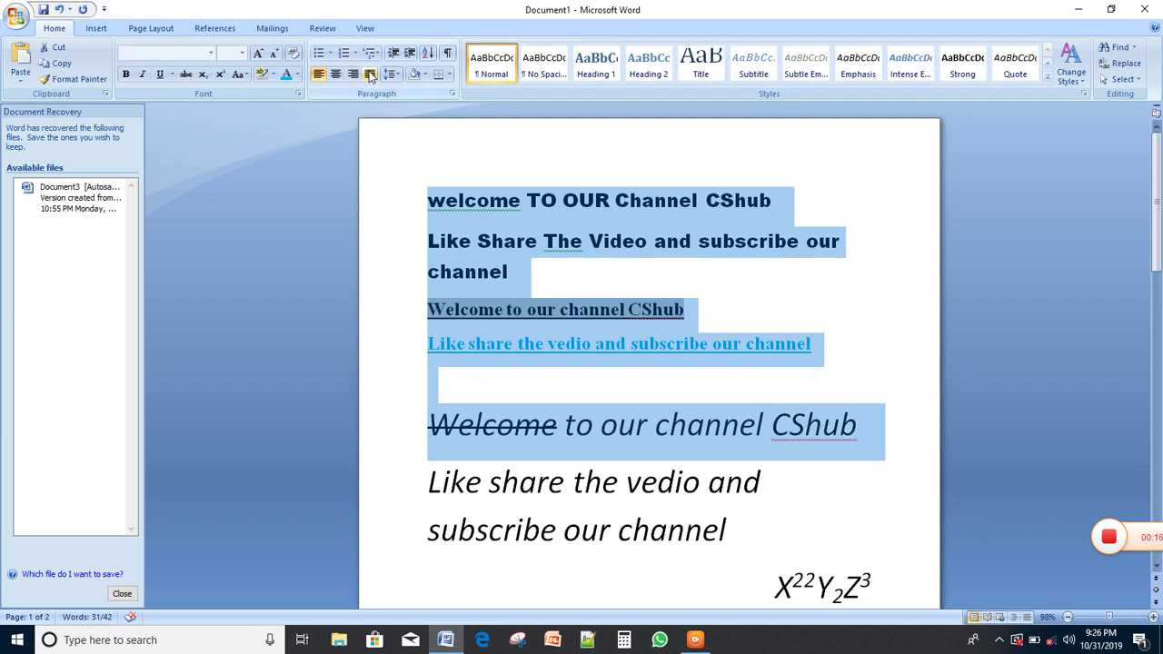
left_click(369, 74)
left_click(370, 74)
left_click(369, 75)
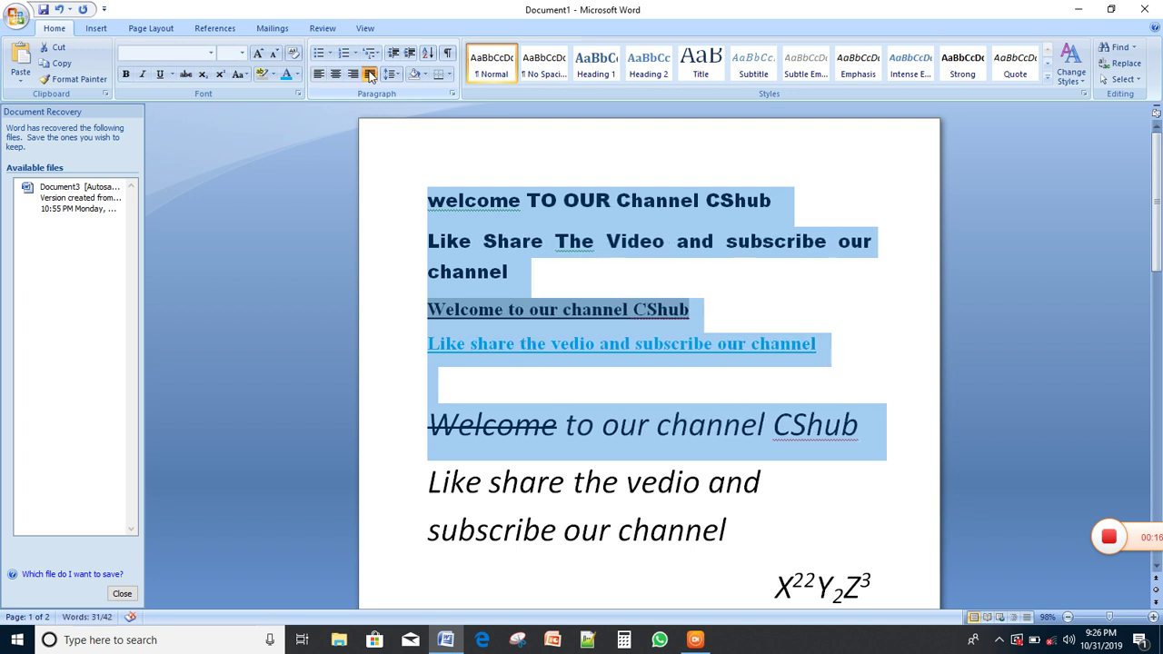
Join the Like Share, Welcome CShub and Like share lines onto the opening welcome line
left_click(427, 241)
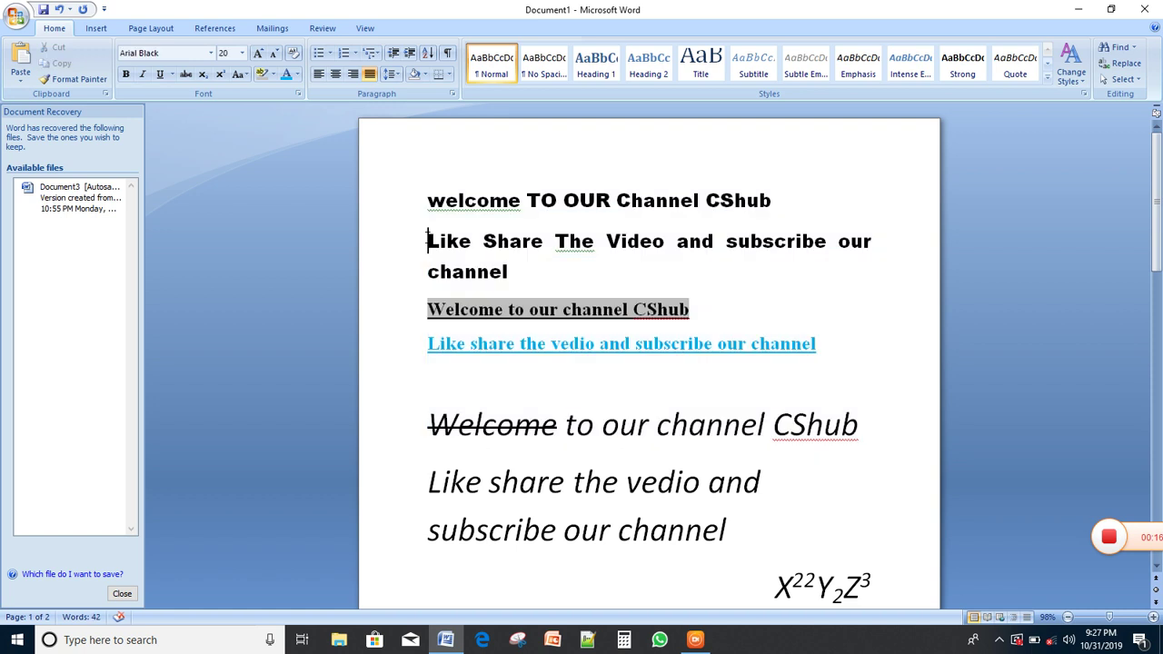
key("BackSpace")
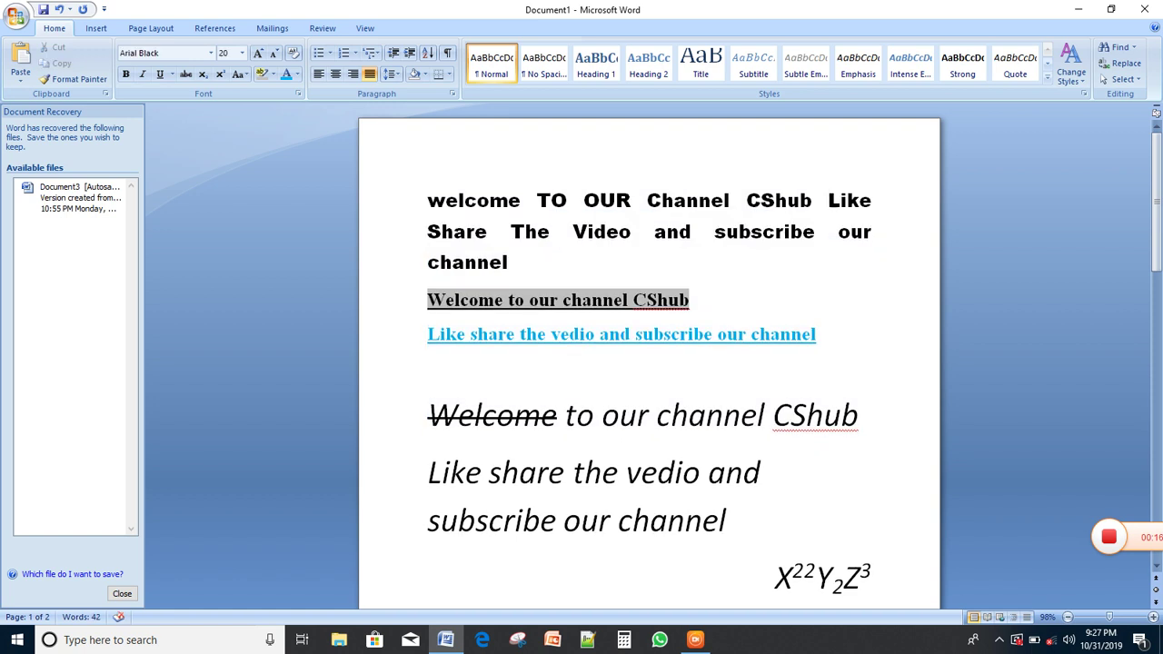
left_click(411, 301)
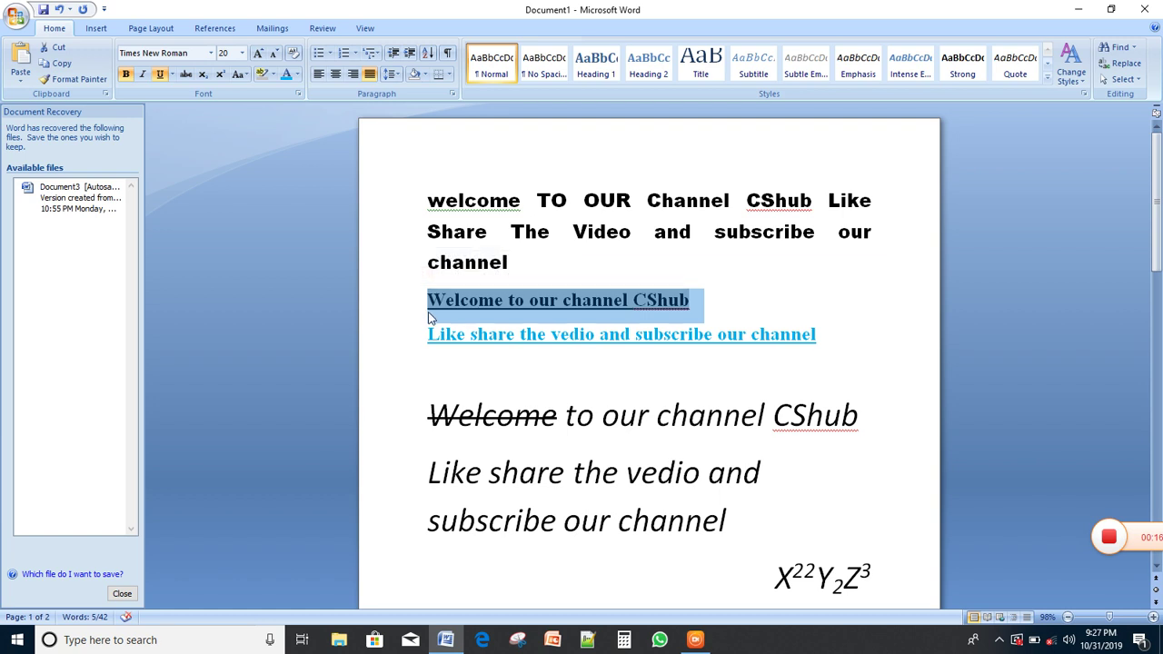
left_click(429, 313)
key("BackSpace")
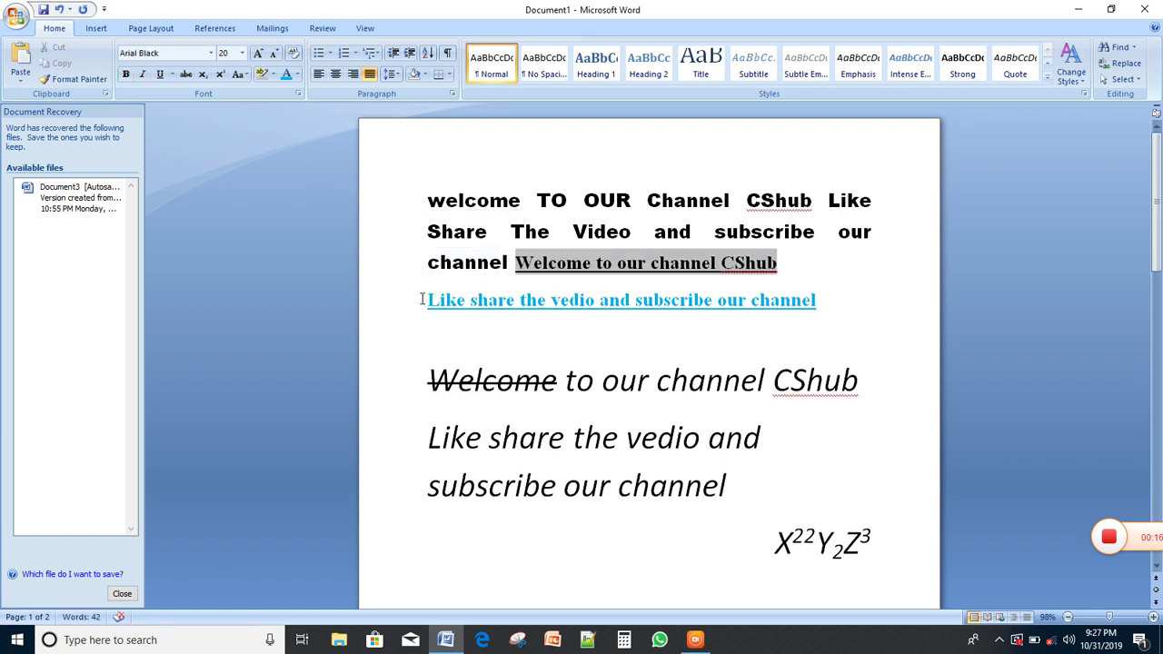
key("BackSpace")
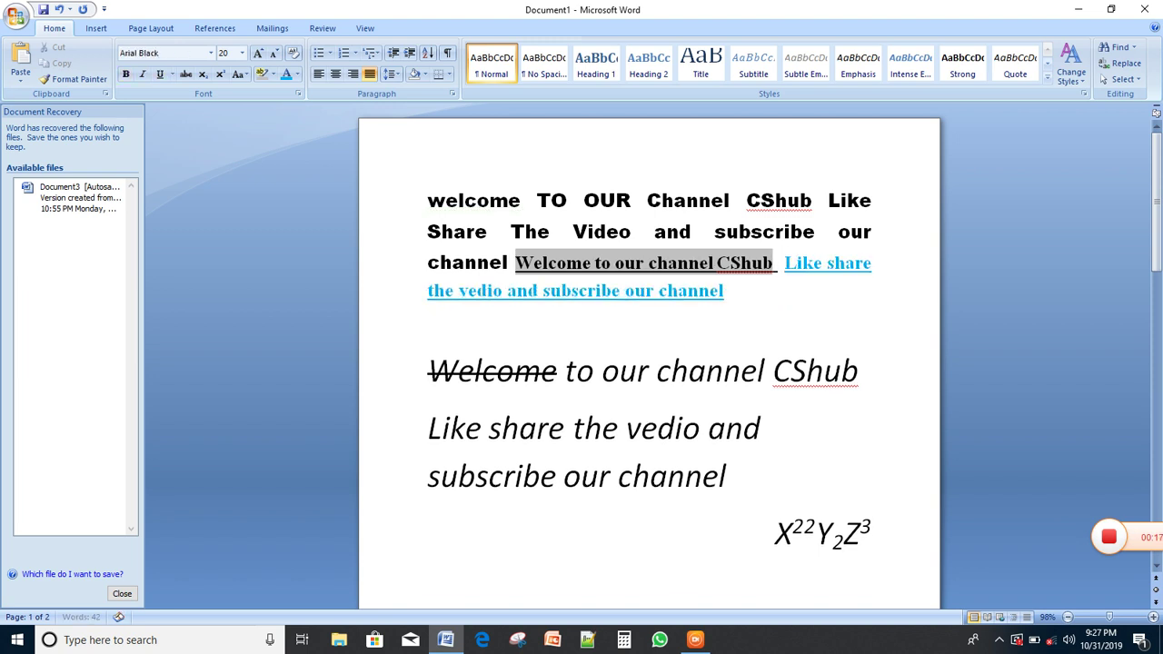
Join the italic Welcome and italic Like share lines into the same paragraph
left_click(411, 368)
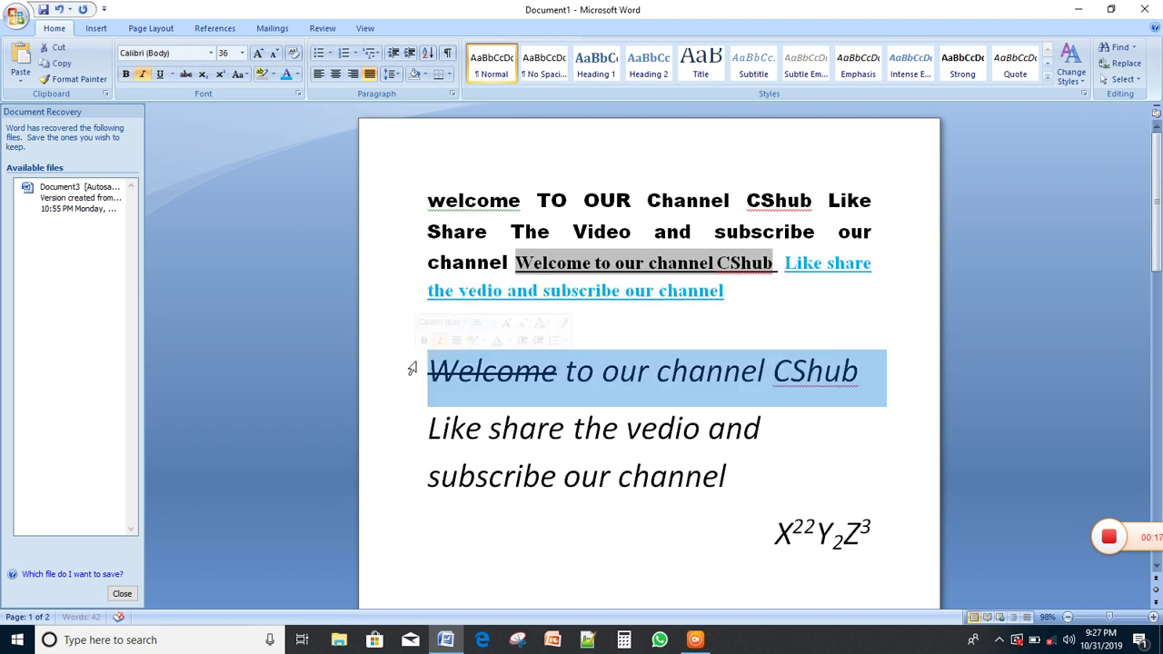
left_click(431, 370)
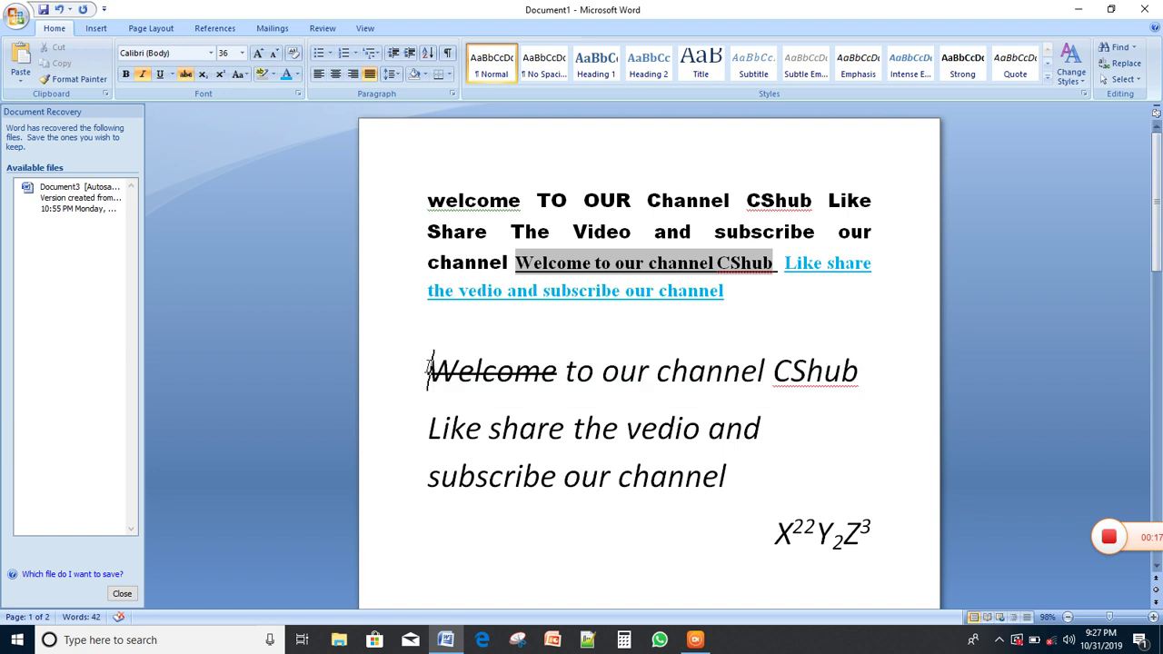
key("BackSpace")
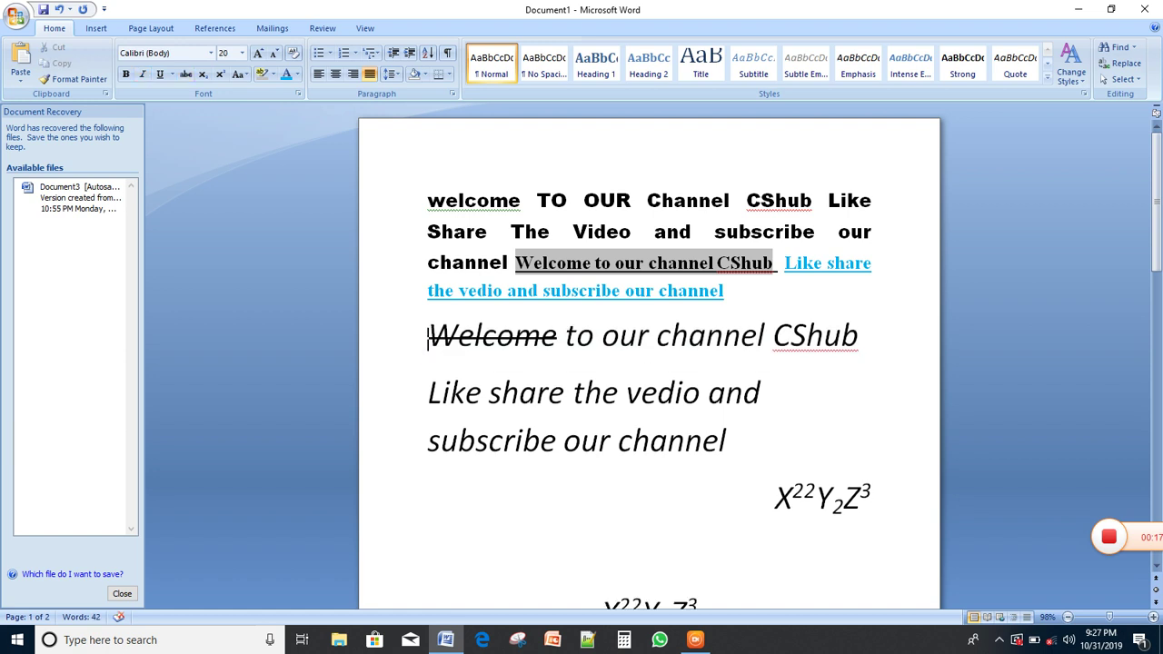
key("BackSpace")
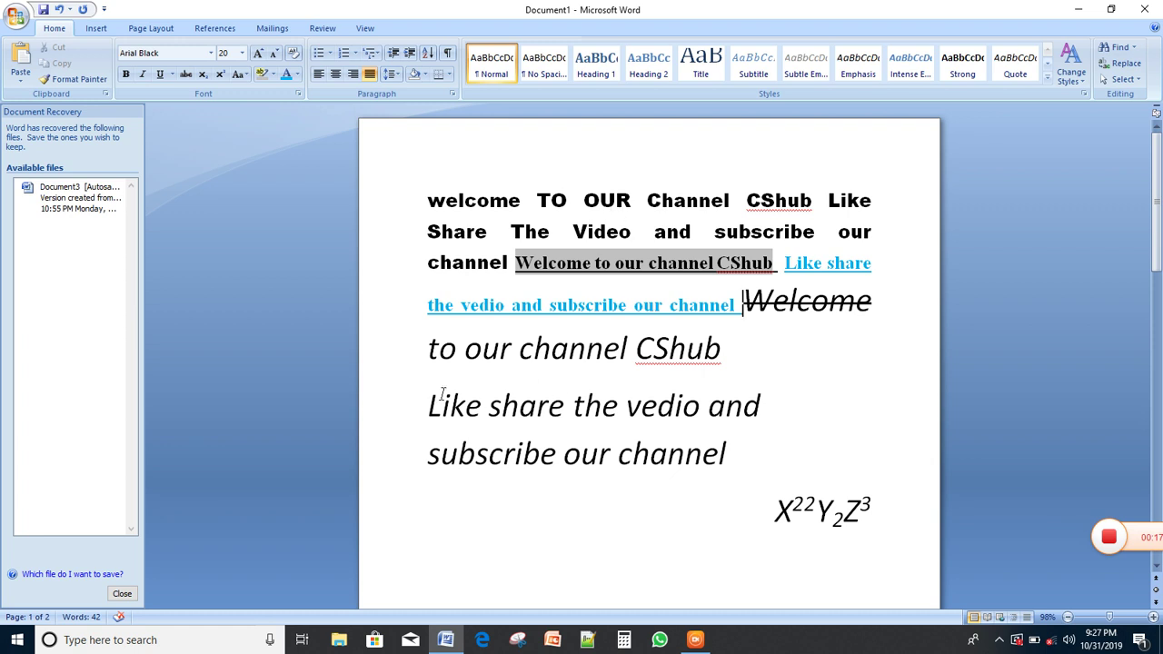
left_click(427, 409)
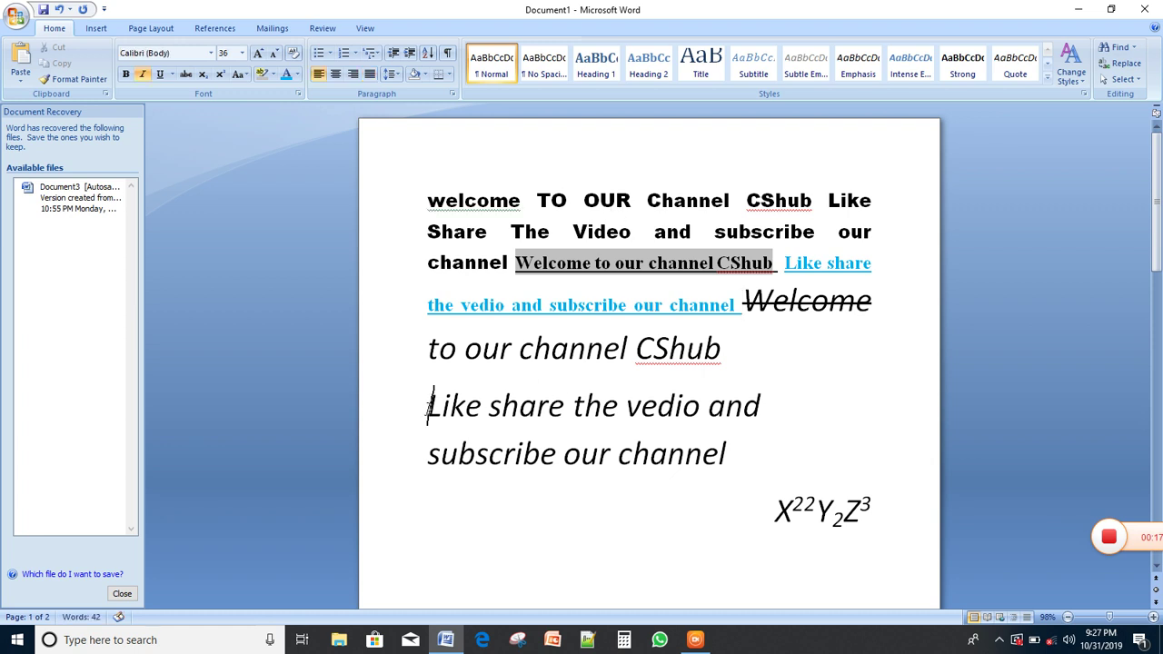
key("BackSpace")
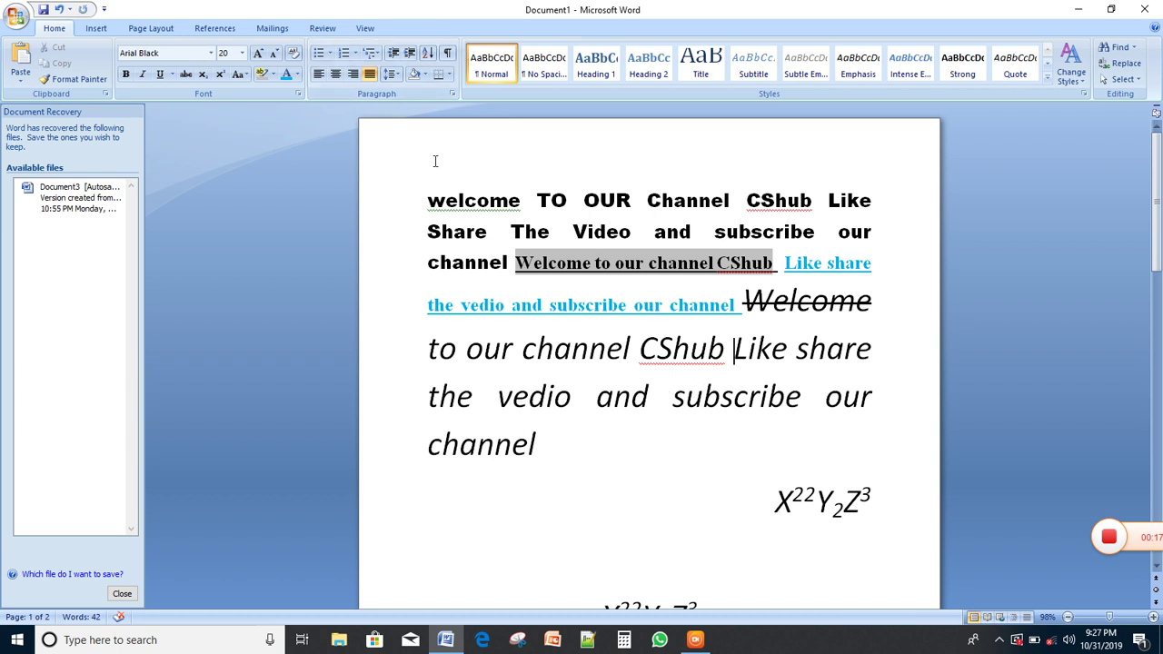
left_click_drag(426, 198, 503, 378)
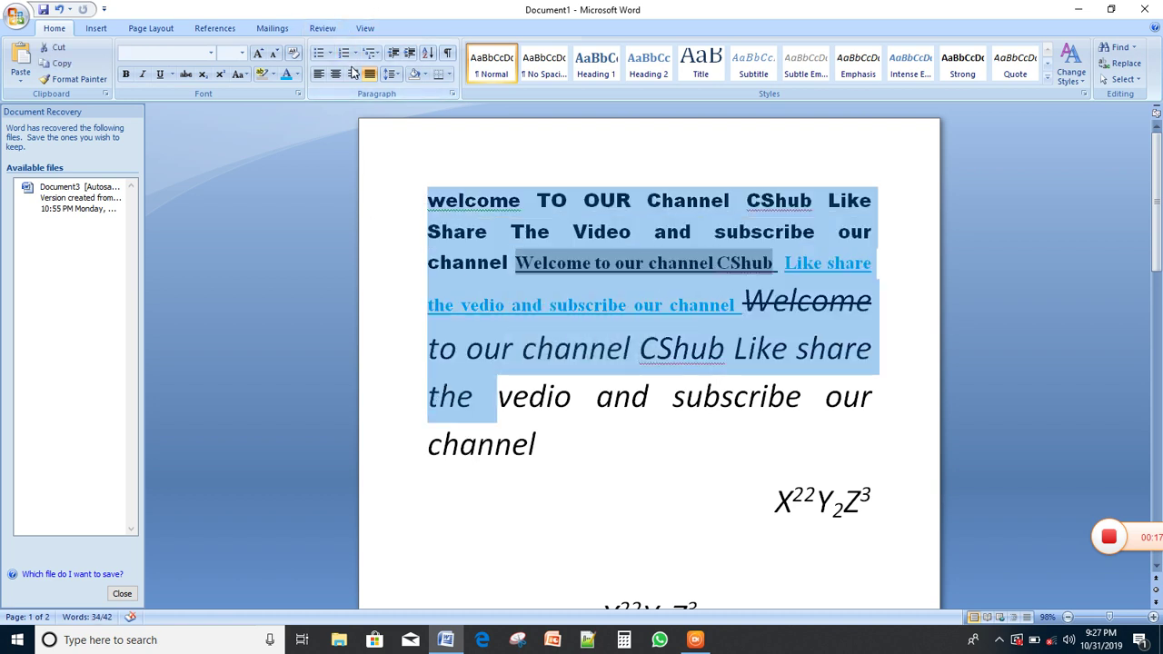
left_click(353, 74)
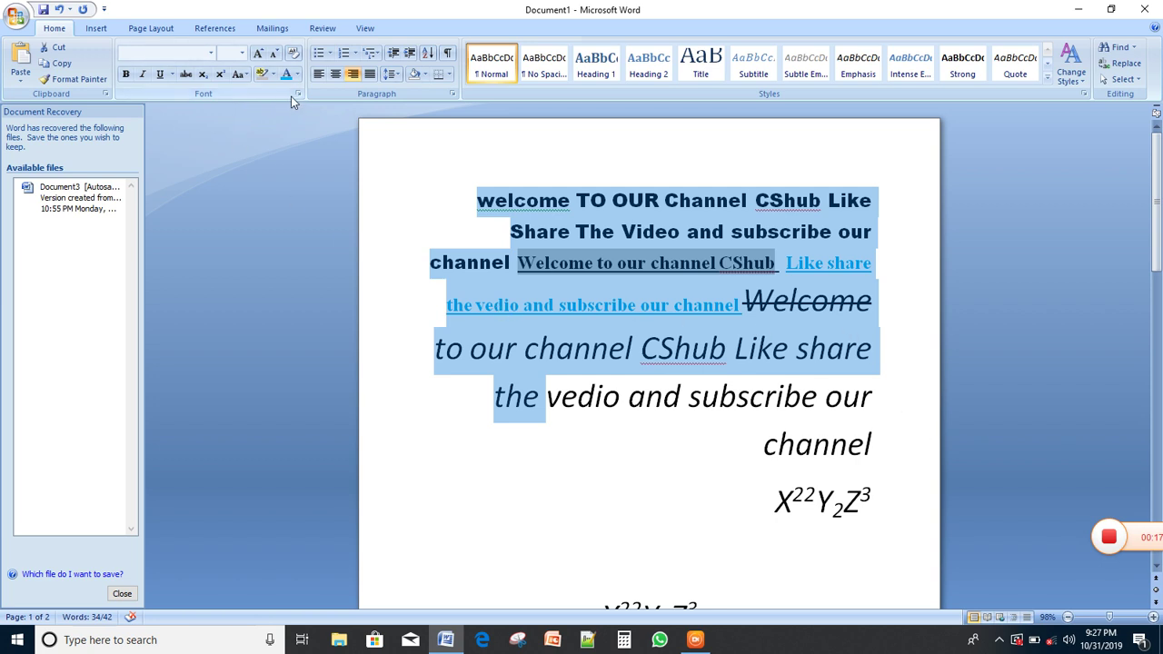
left_click(318, 75)
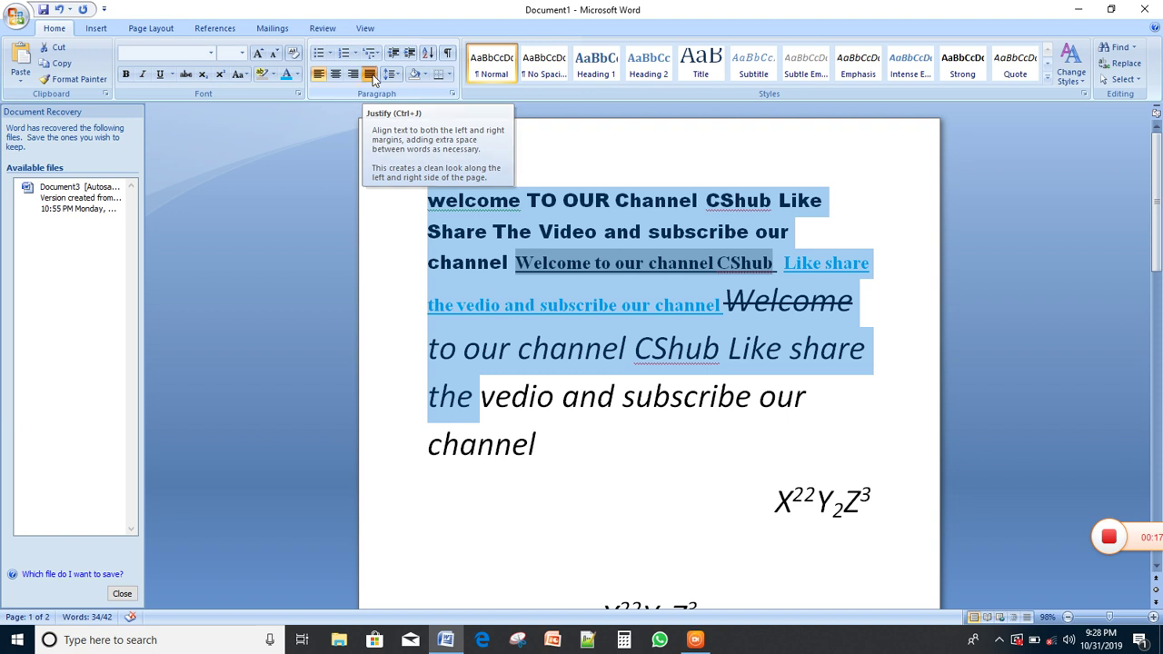
left_click(371, 77)
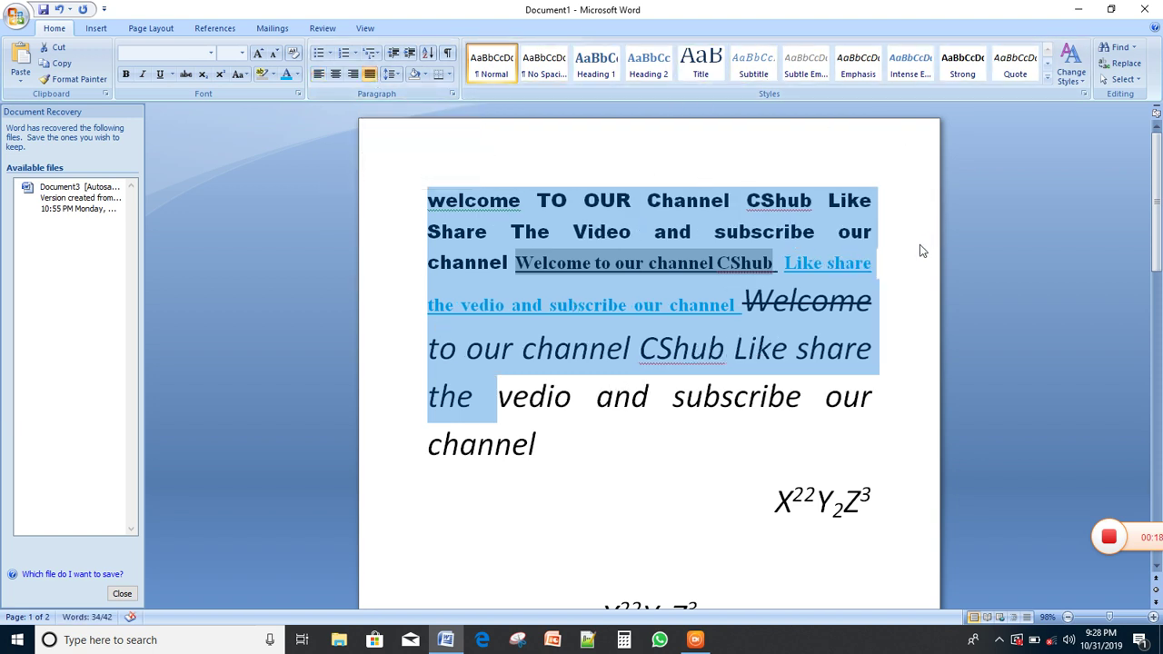
left_click(526, 419)
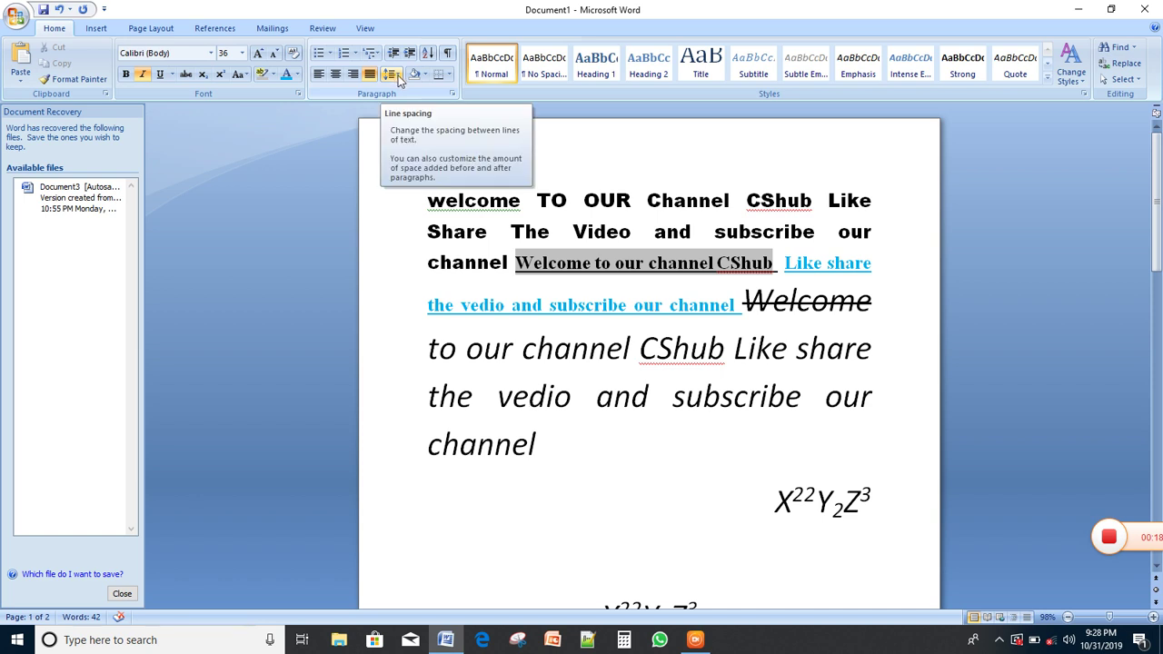
Set the opening lines to 3.0 line spacing, then the whole document to 1.15
left_click(399, 77)
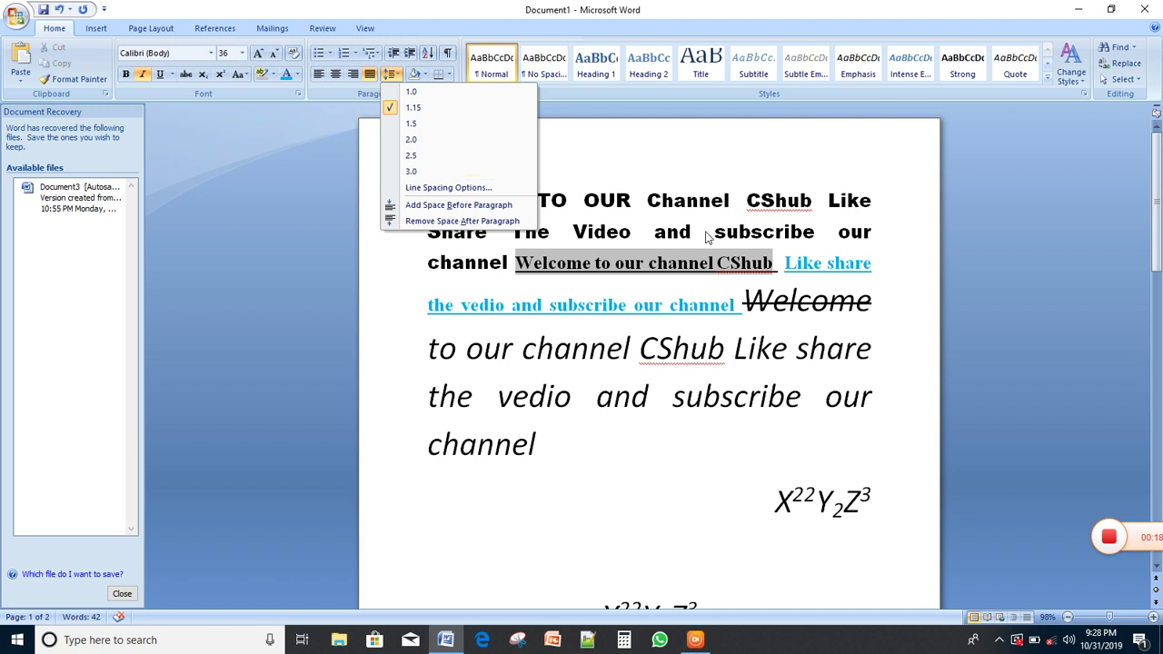
left_click(672, 234)
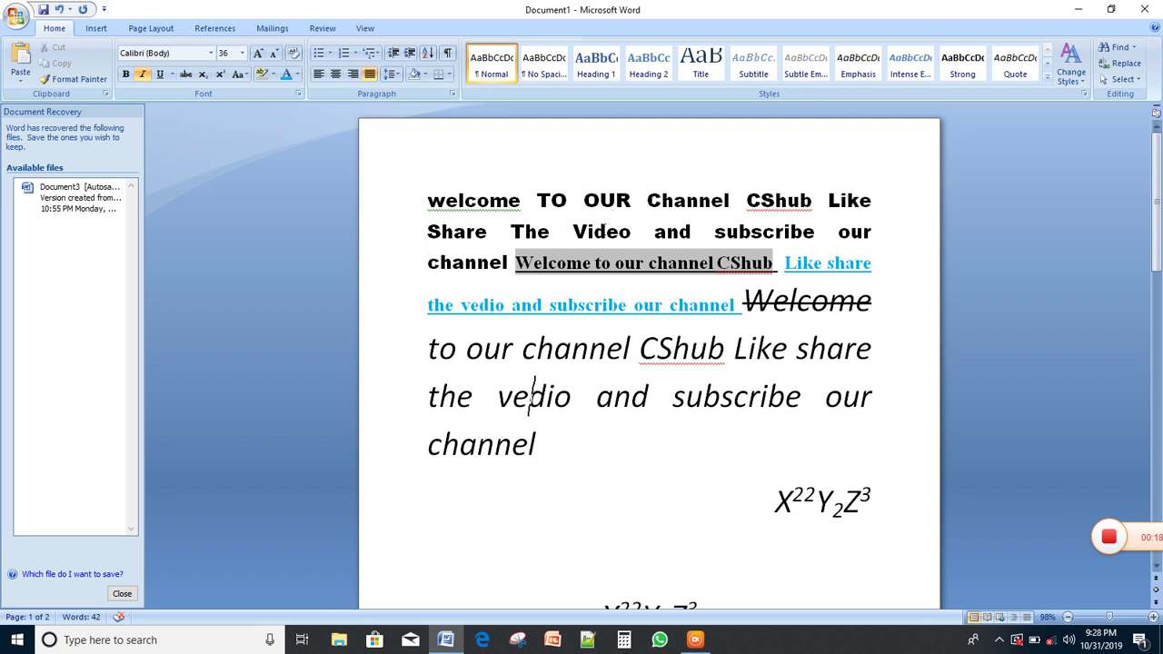
mouse_move(427, 200)
left_mouse_down()
mouse_move(623, 252)
mouse_move(884, 223)
left_mouse_up()
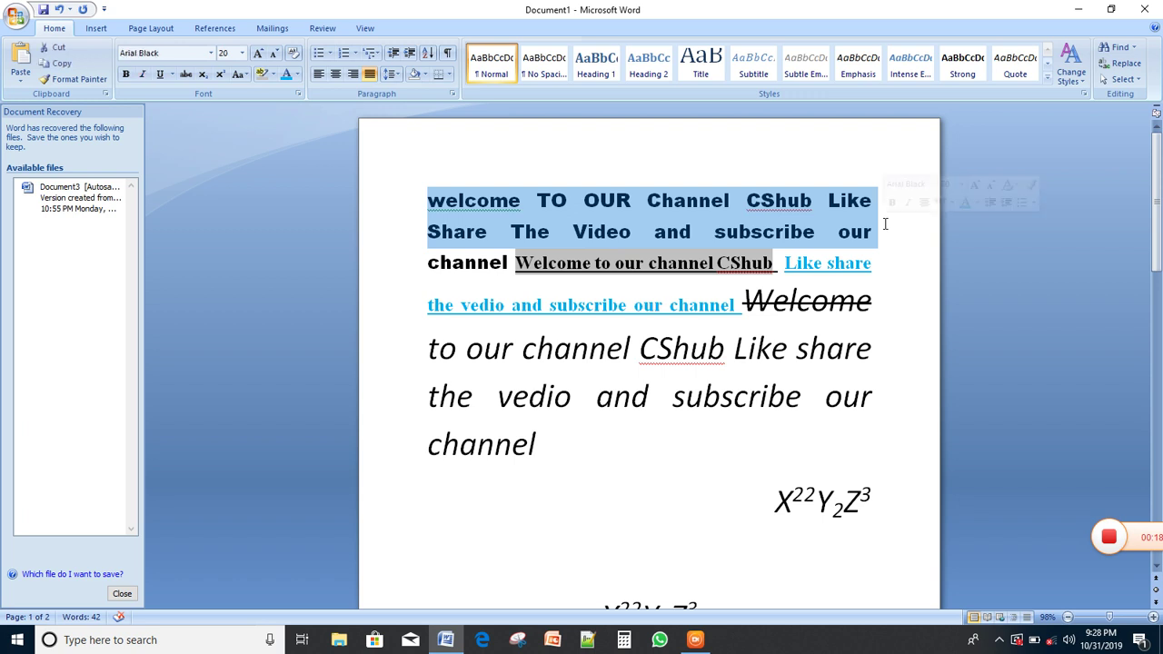
left_click(392, 74)
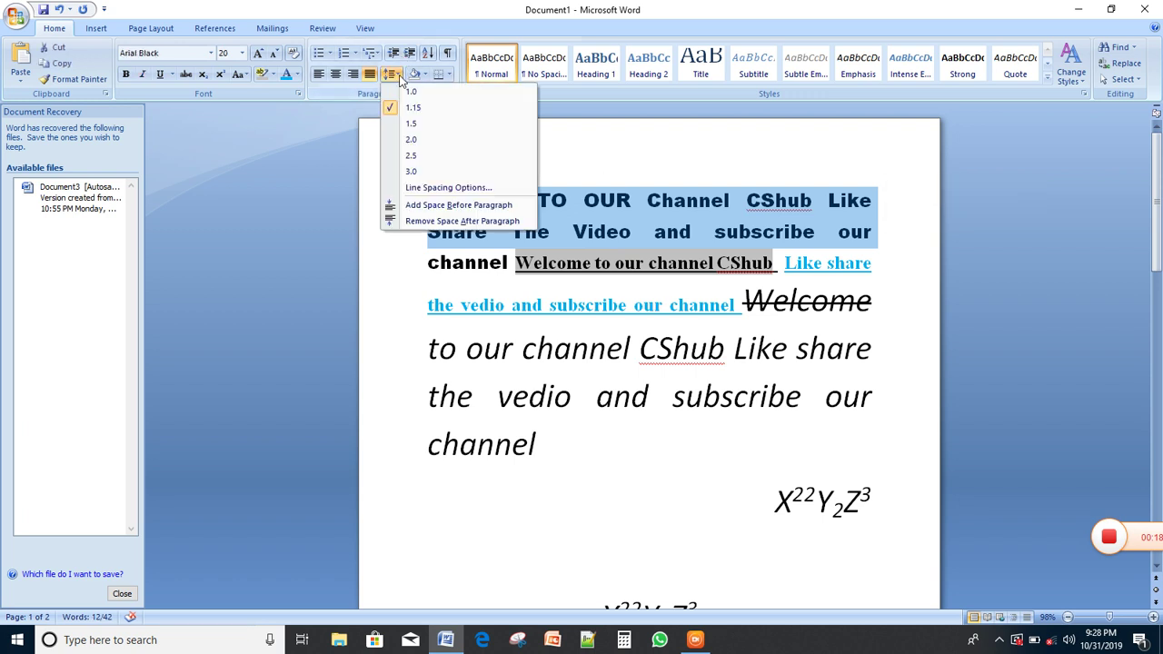
left_click(413, 173)
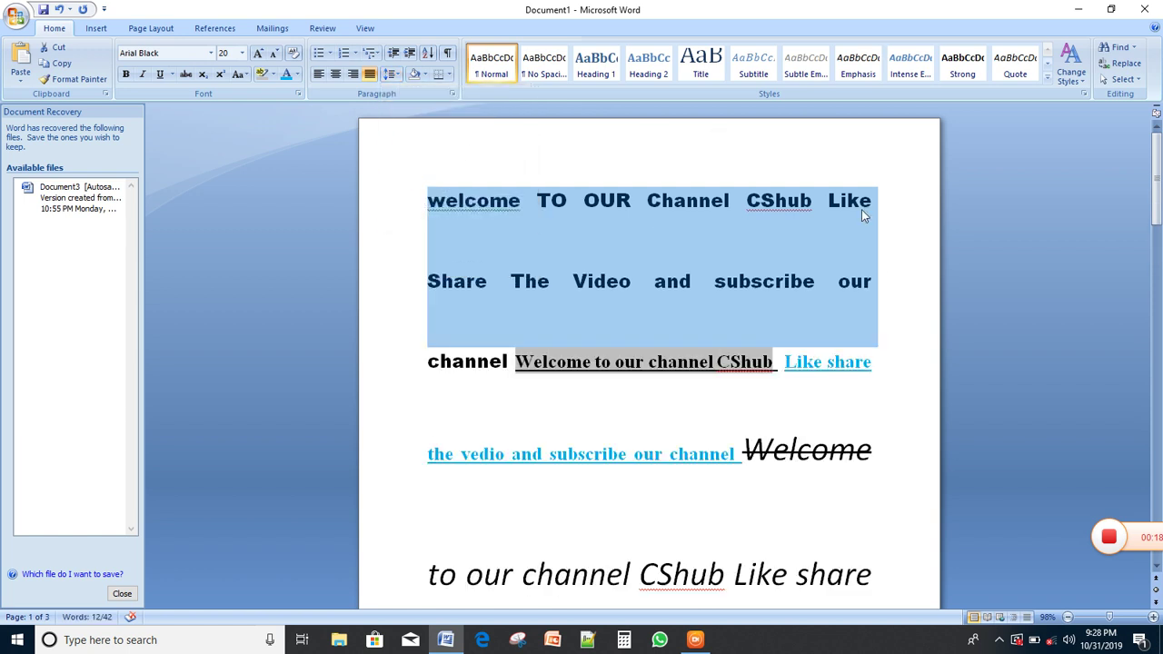
left_click(715, 338)
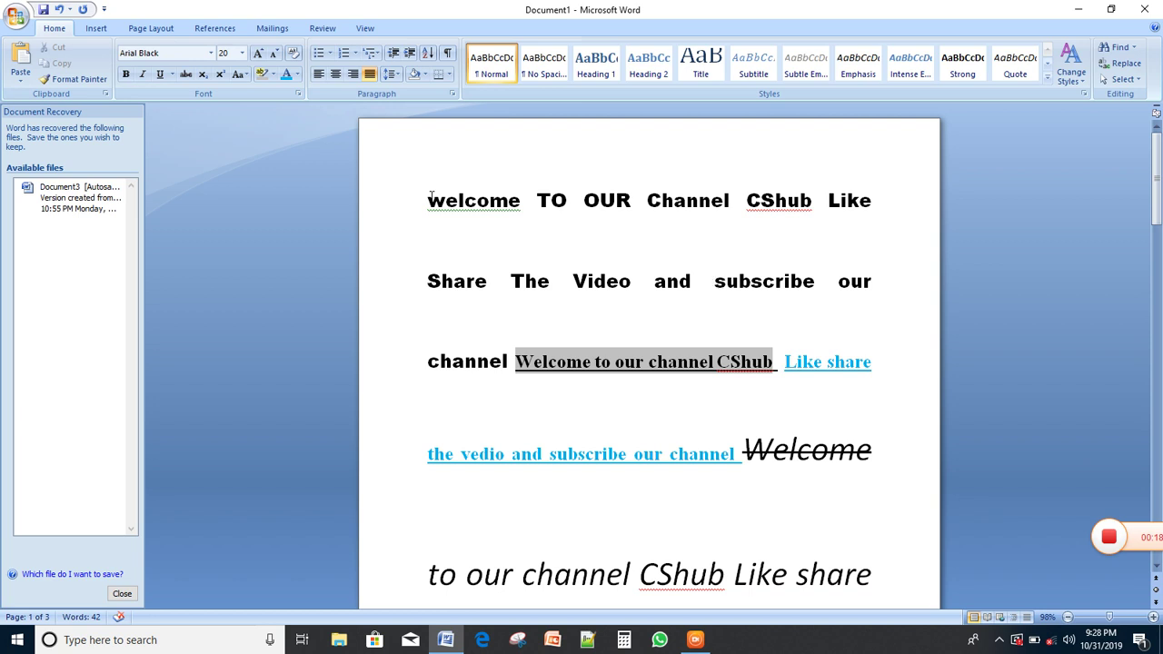
key("ctrl+a")
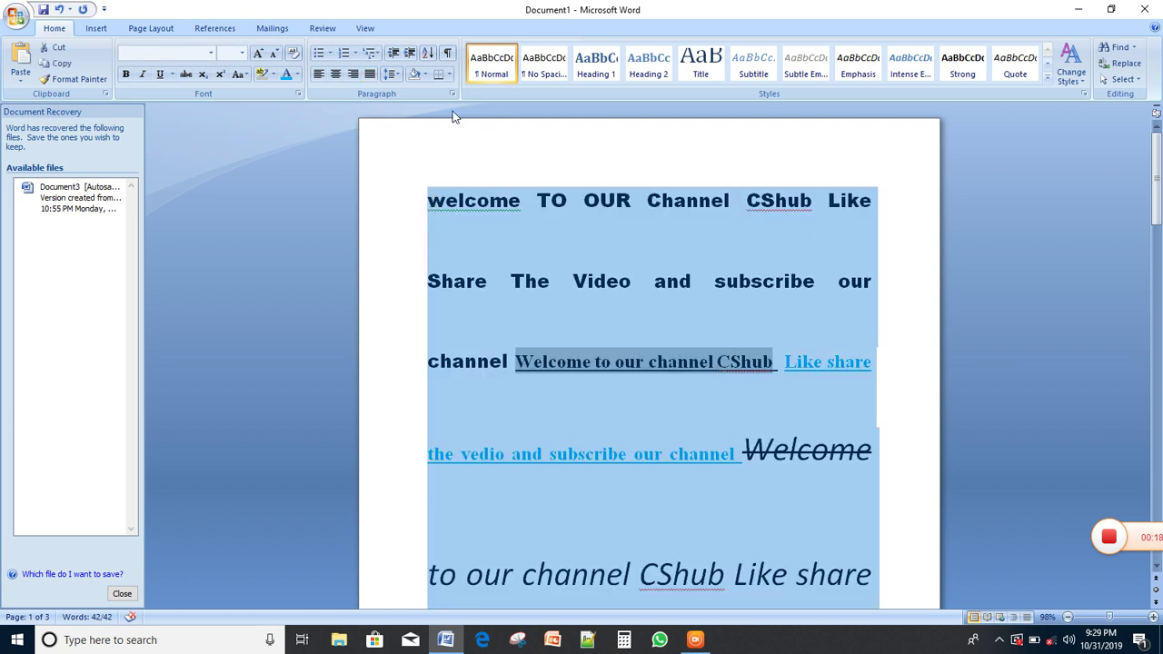
left_click(396, 75)
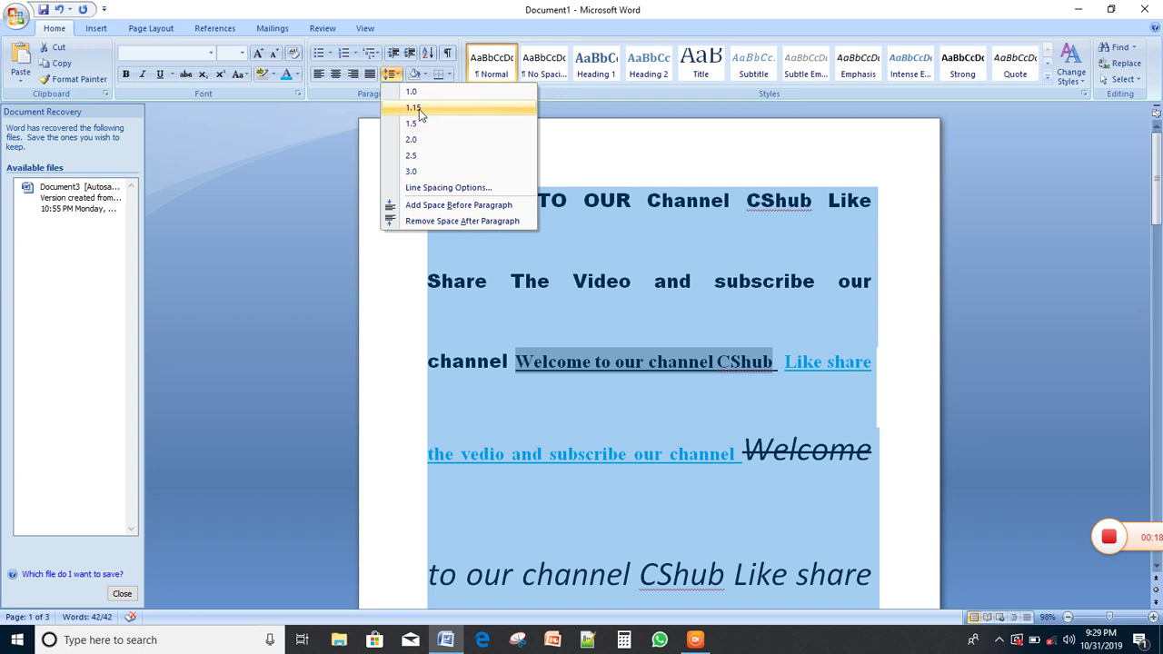
left_click(414, 108)
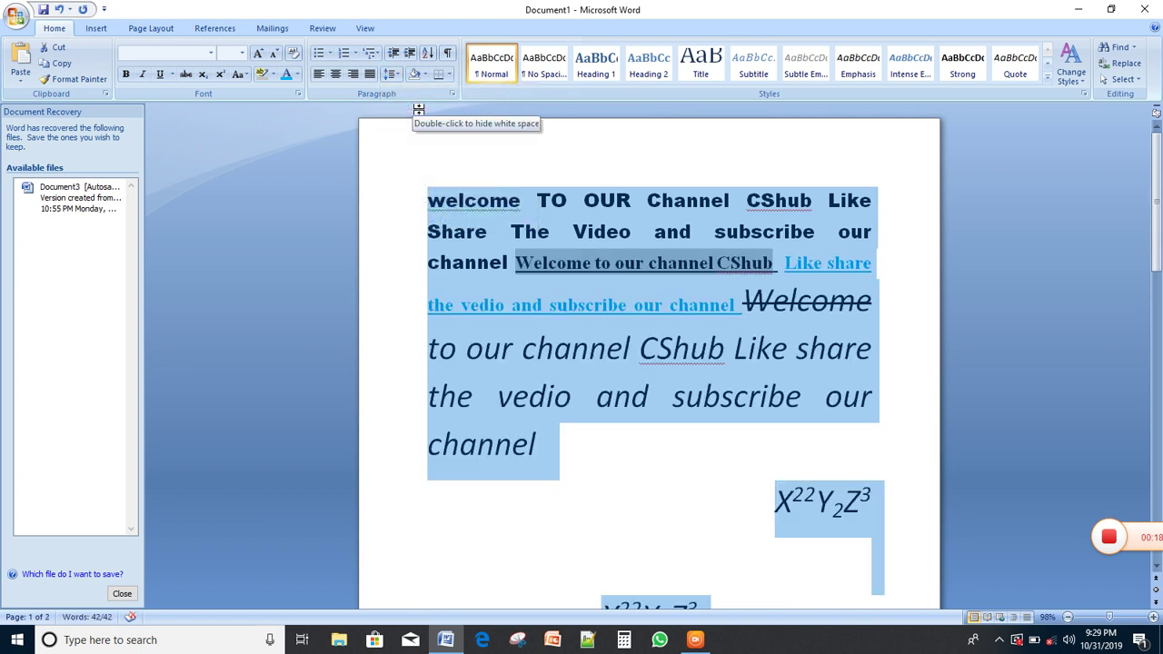
Try 1.5 line spacing on the welcome text, then revert to 1.15
left_click(394, 74)
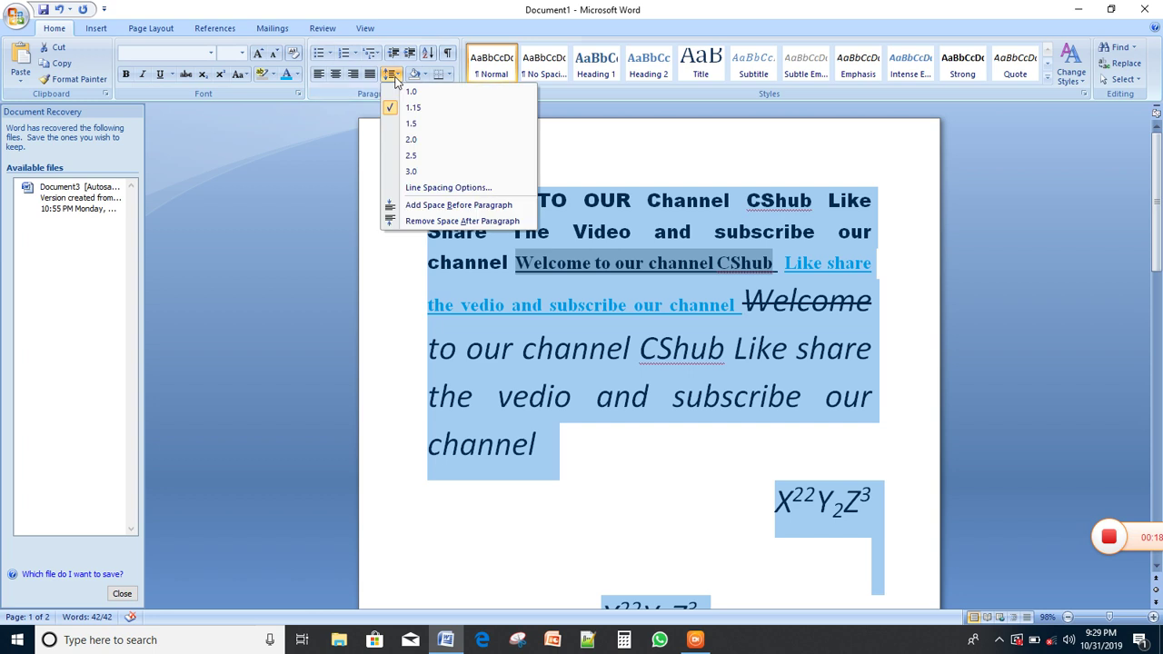
left_click(419, 123)
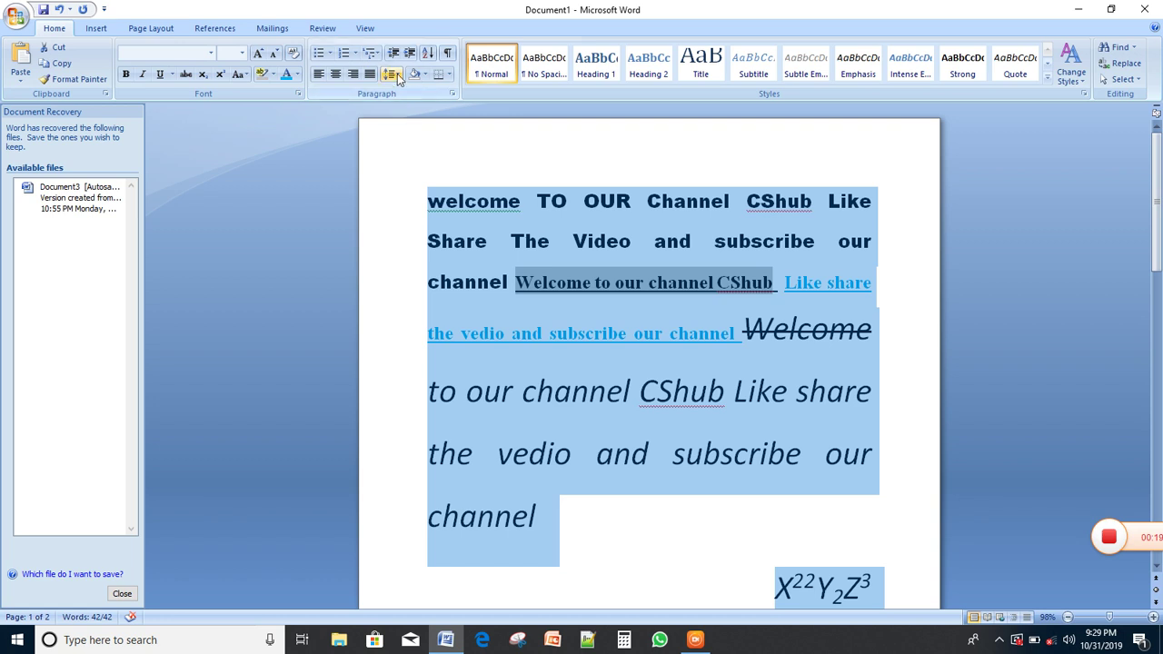
left_click(397, 73)
left_click(413, 108)
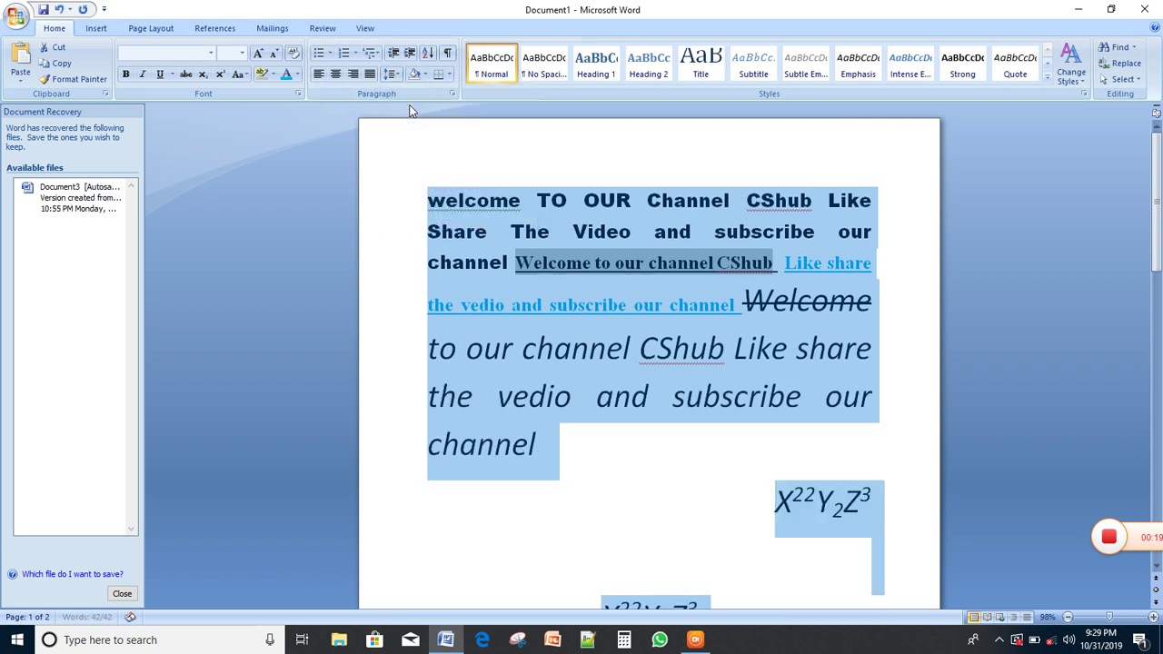
mouse_move(410, 110)
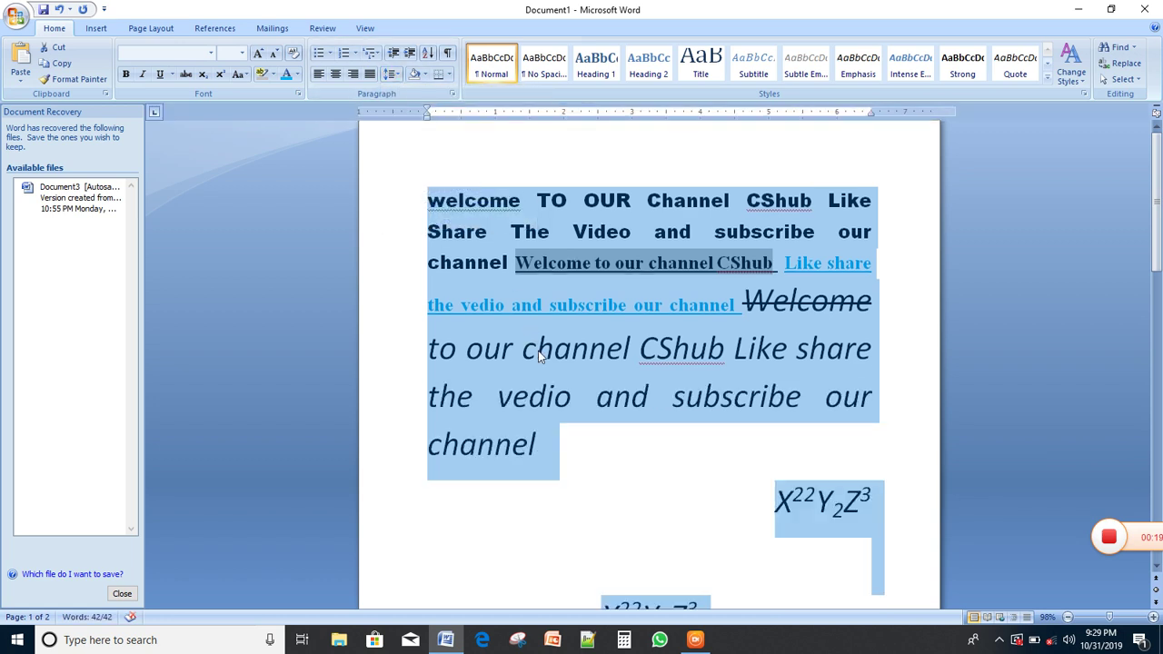
left_click(604, 435)
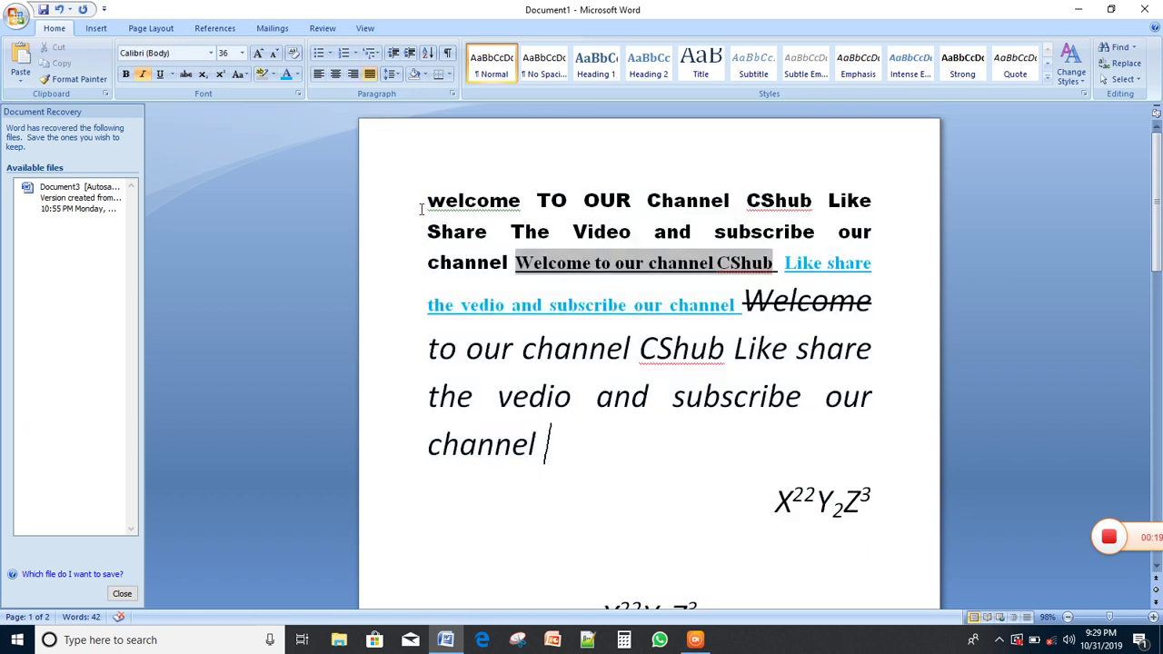
Add a bullet to the whole welcome paragraph
left_click_drag(427, 202, 535, 481)
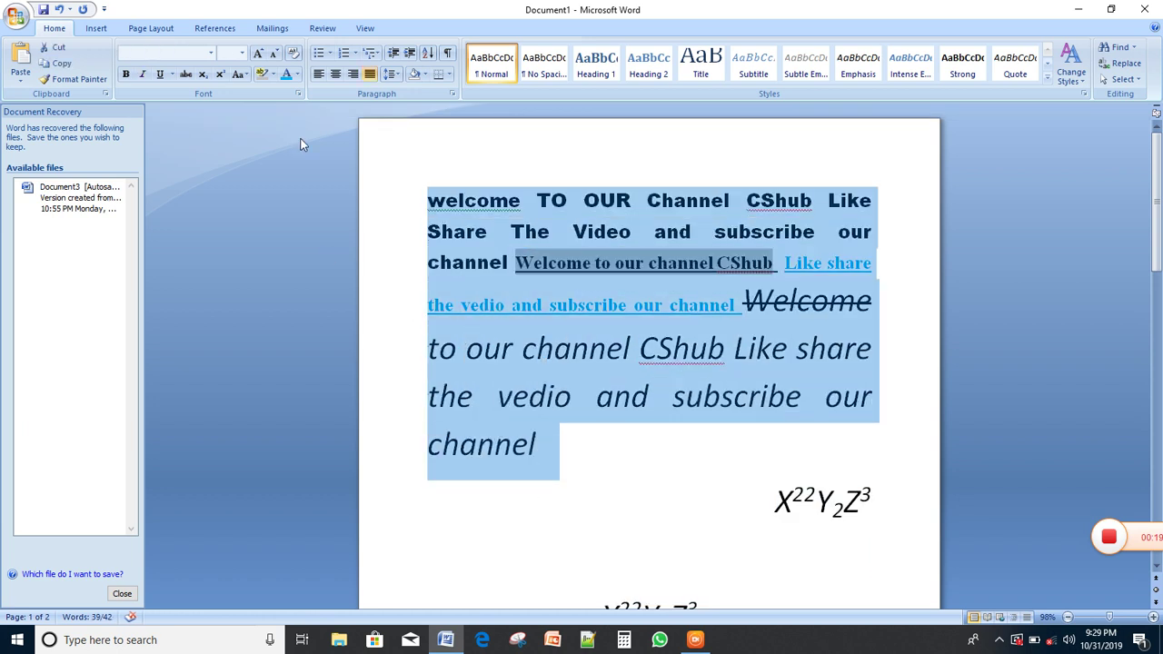
left_click(317, 54)
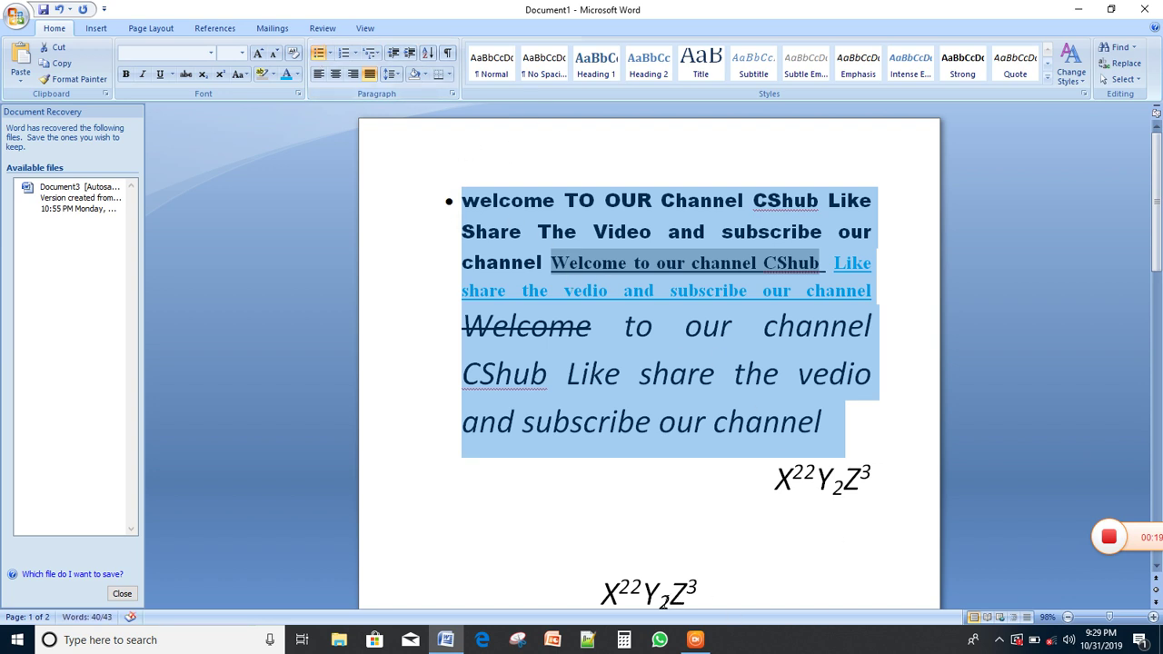
left_click(533, 532)
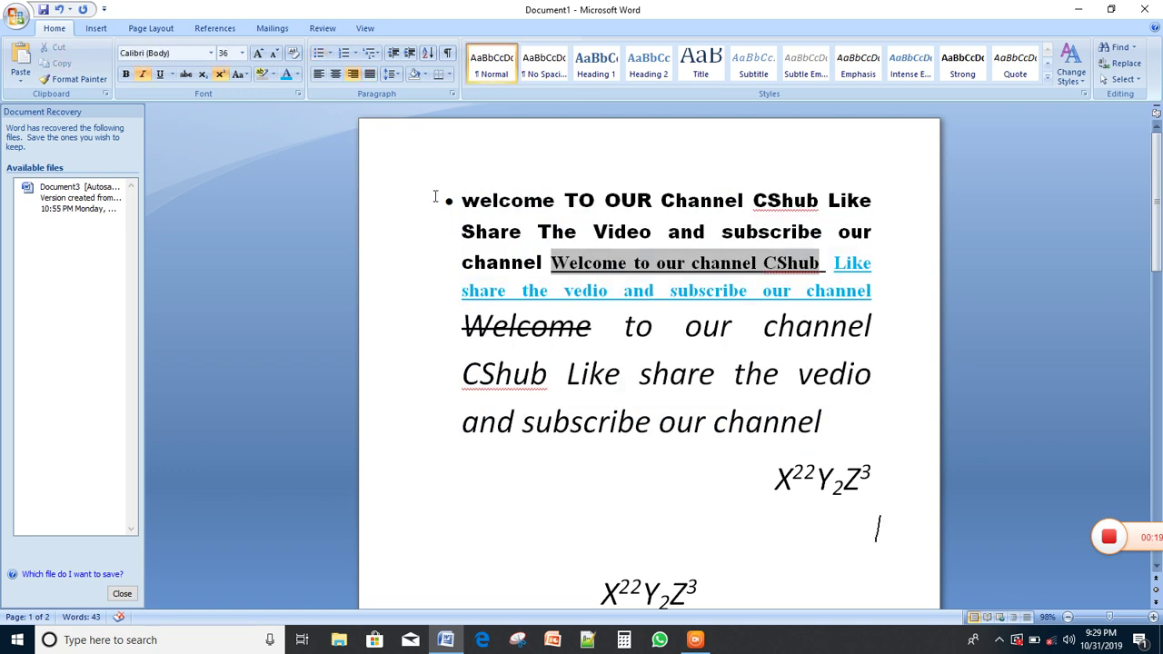
Bullet the three X²²Y₂Z³ formula lines
mouse_move(436, 194)
left_mouse_down()
mouse_move(527, 563)
mouse_move(690, 607)
left_mouse_up()
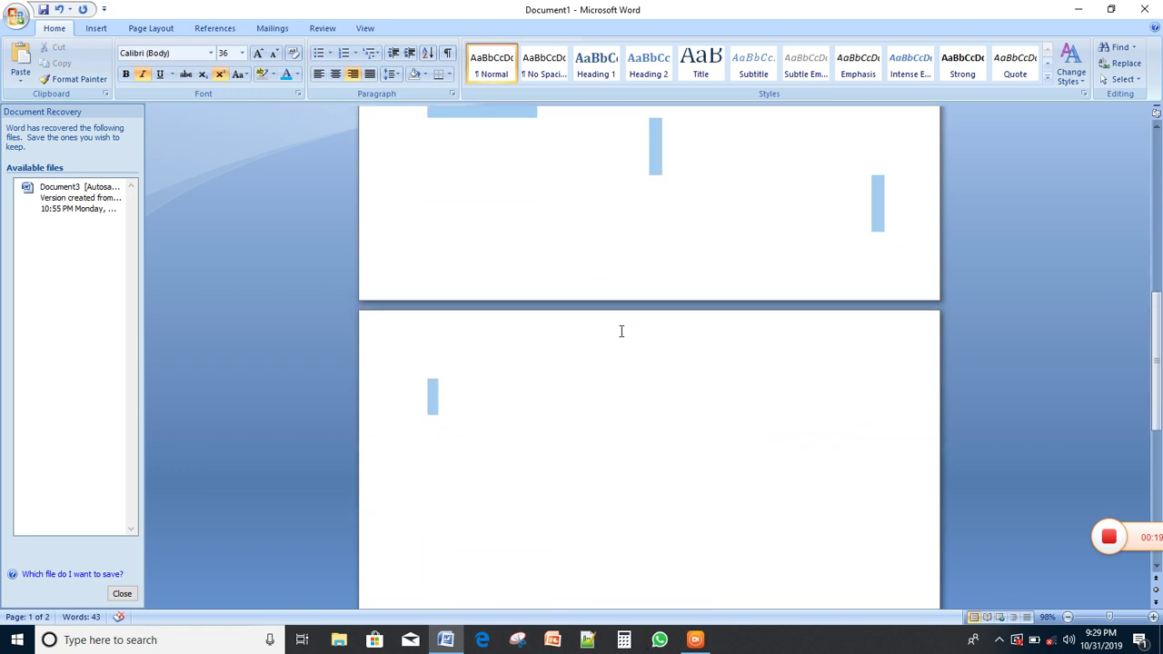
left_click_drag(586, 83, 546, 574)
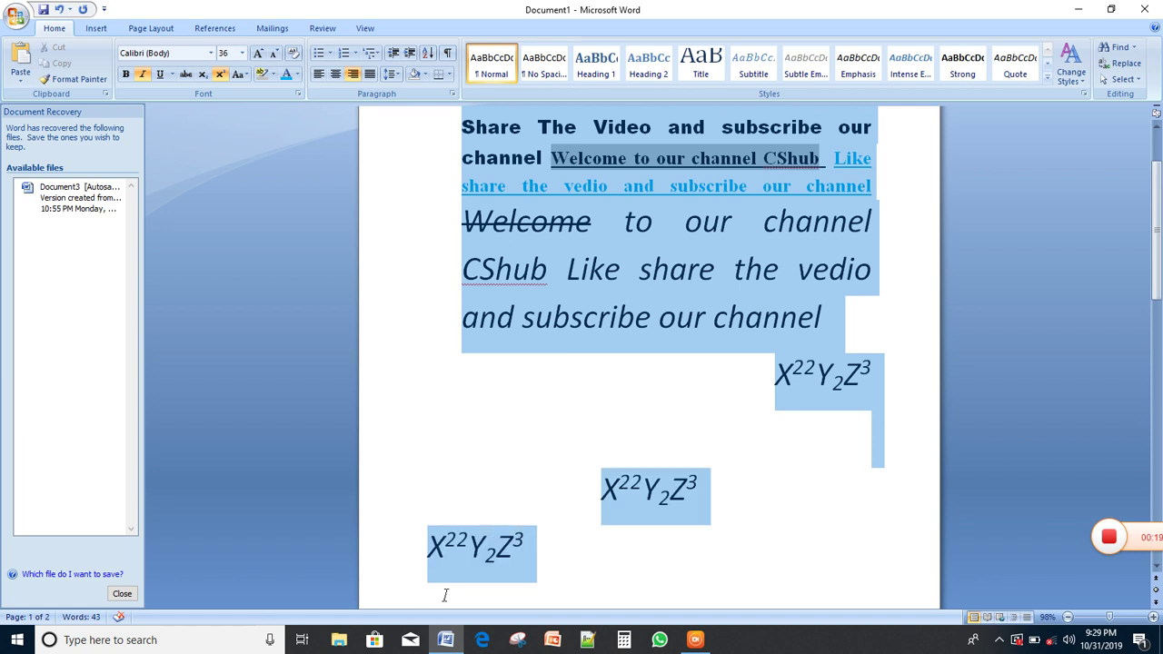
left_click(319, 55)
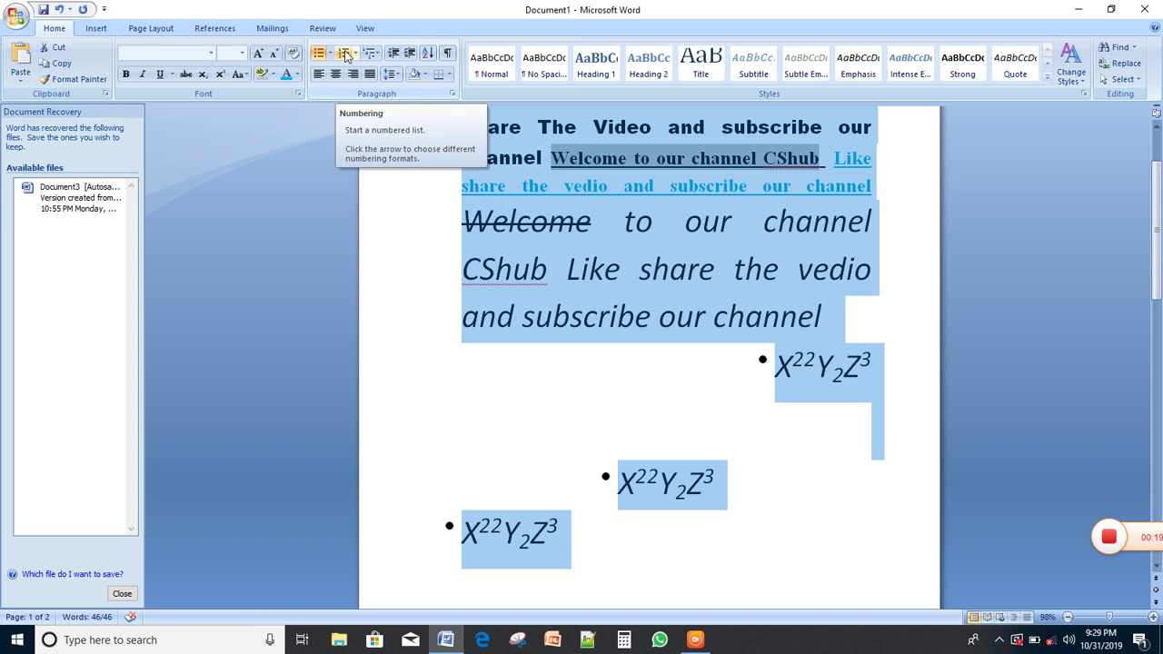
Convert the bulleted welcome paragraph and three formula lines into a numbered list 1 to 4
left_click(344, 54)
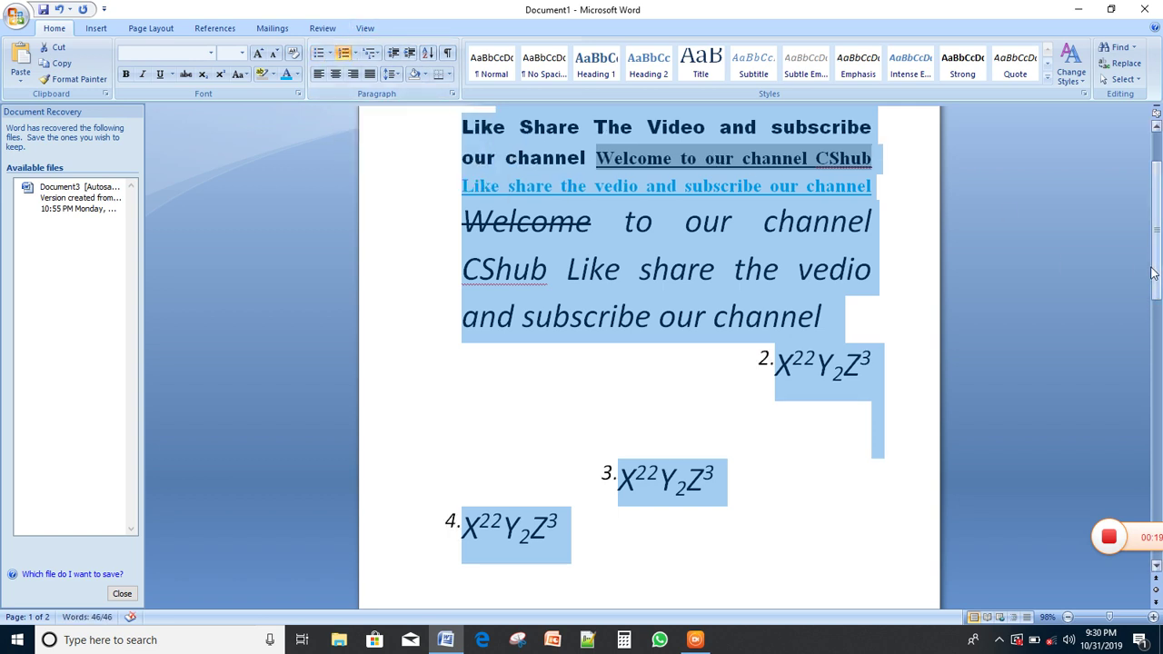
left_click_drag(1155, 275, 1154, 252)
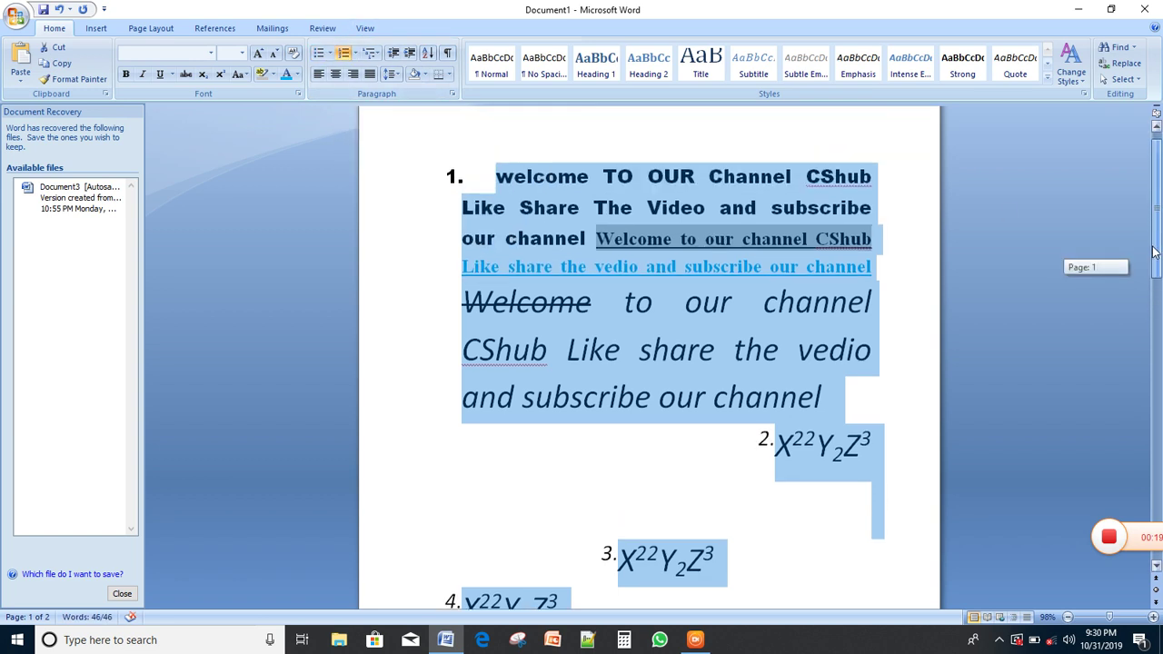
left_click(1093, 618)
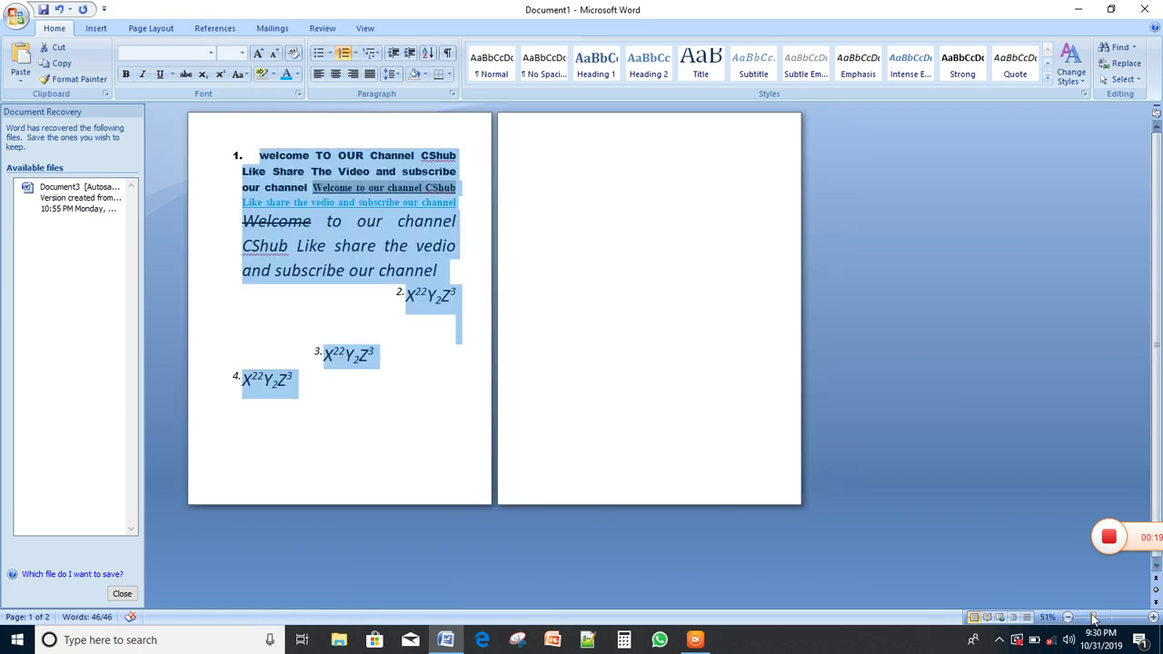
left_click(1107, 619)
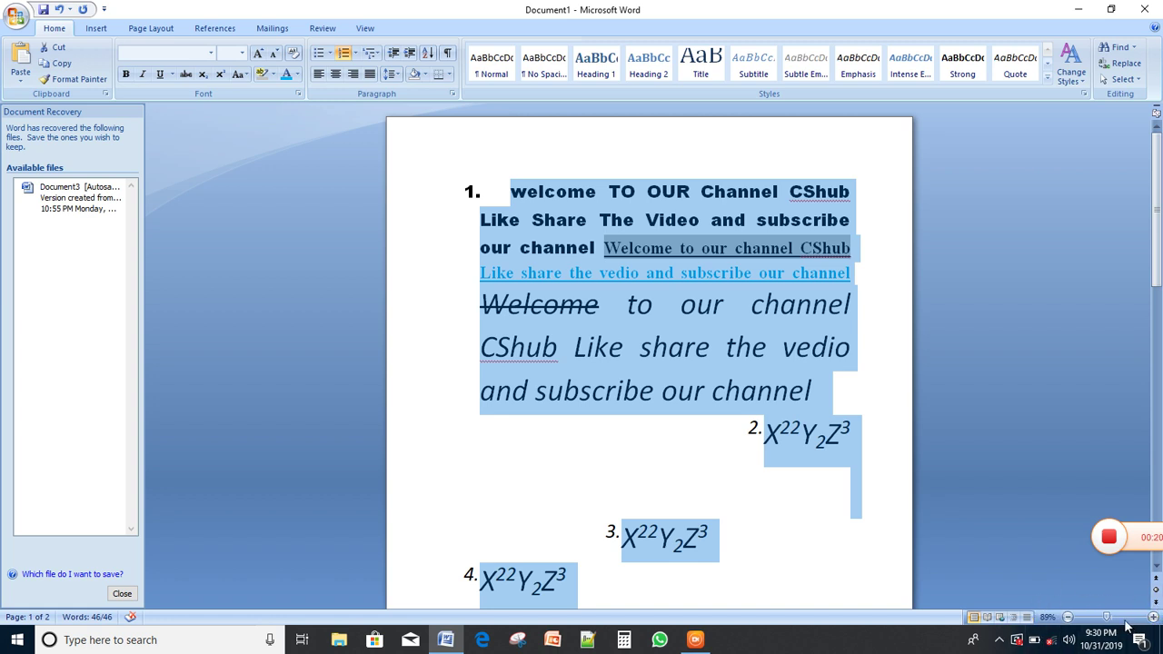
Adjust the zoom level until both pages are visible
left_click(1067, 618)
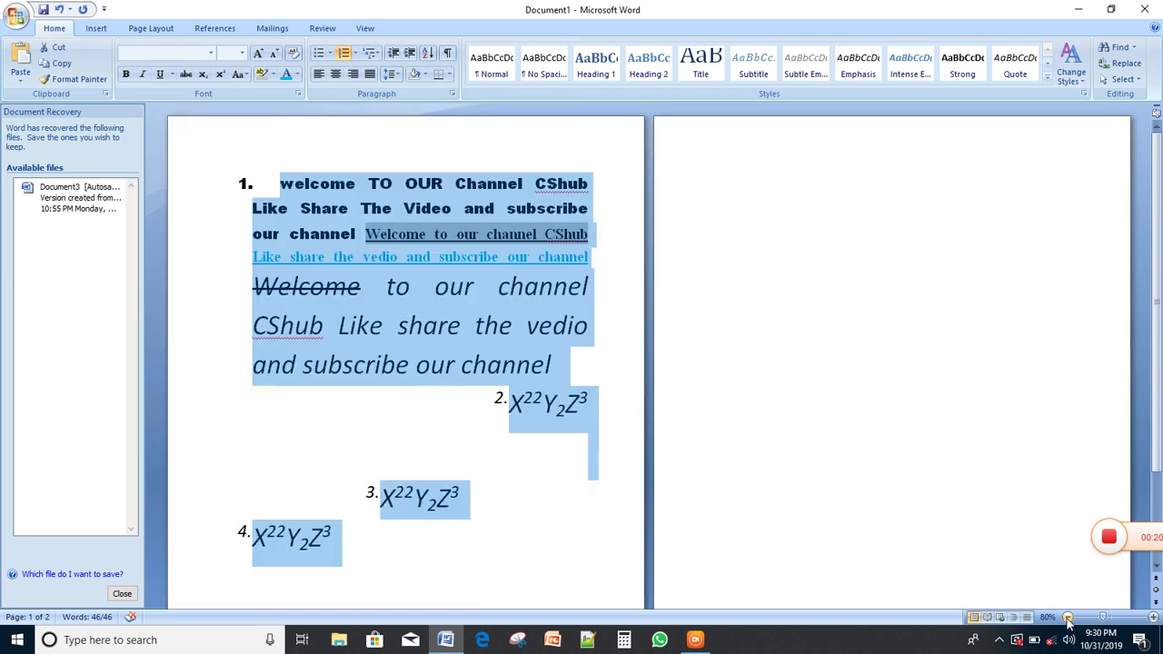
left_click(1068, 618)
left_click(1068, 618)
left_click(1067, 618)
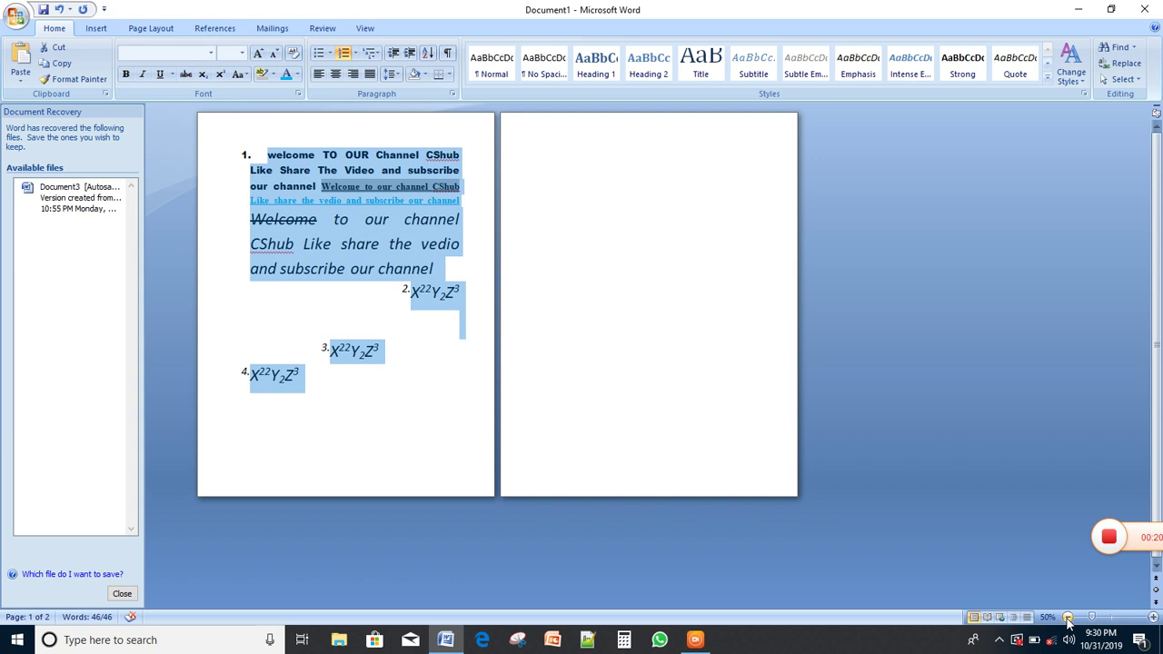
left_click(1068, 618)
left_click(1067, 618)
left_click(1068, 617)
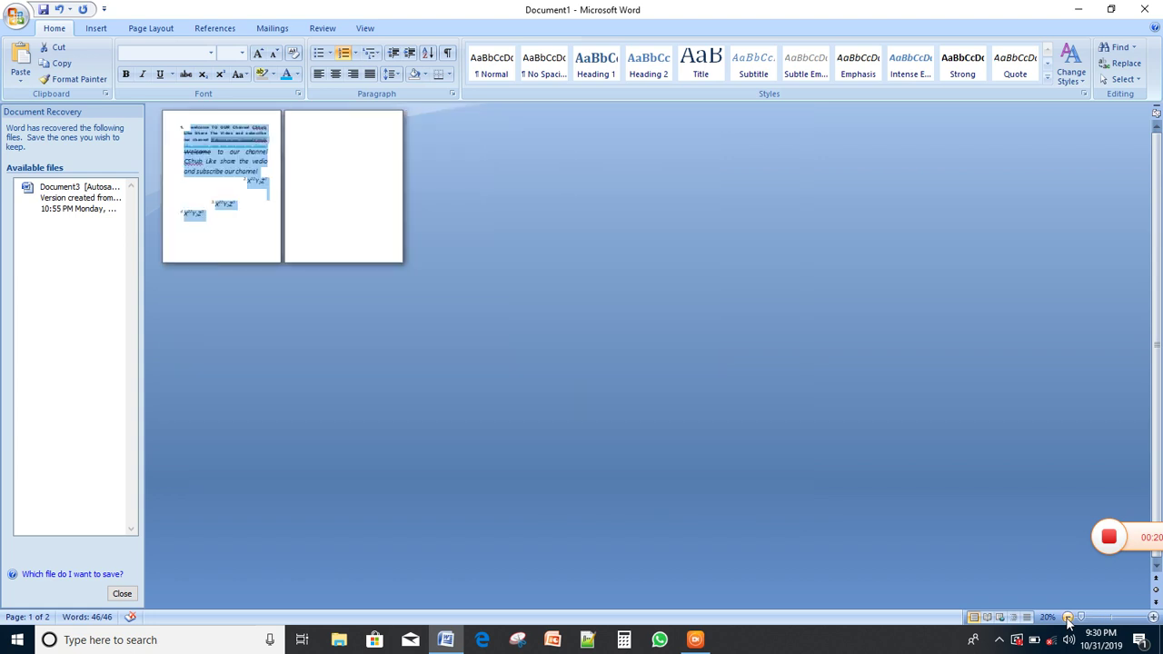
left_click(1153, 618)
left_click(1154, 618)
left_click(1154, 618)
left_click(1154, 618)
left_click(1153, 618)
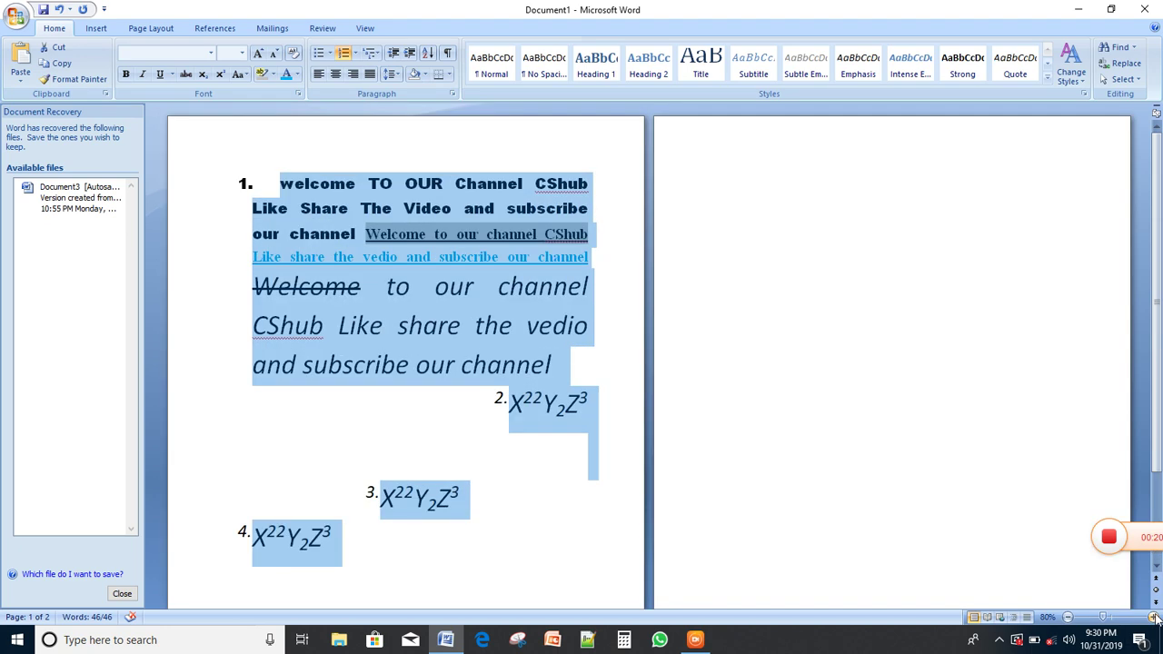
left_click(1154, 617)
left_click(1153, 618)
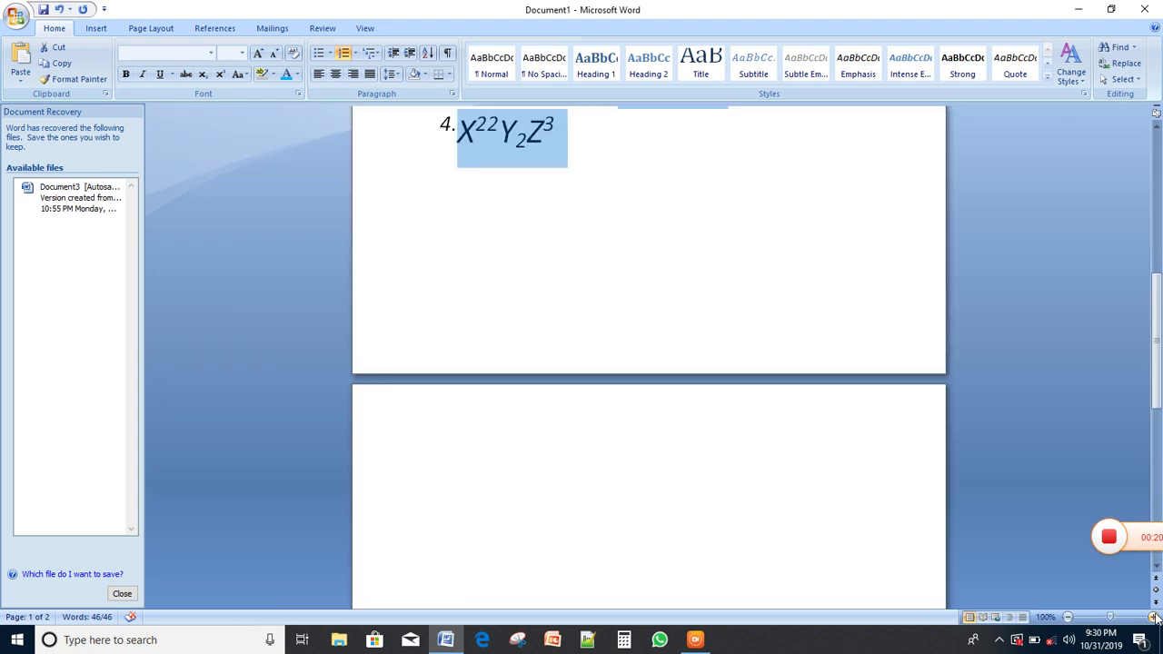
left_click(1069, 618)
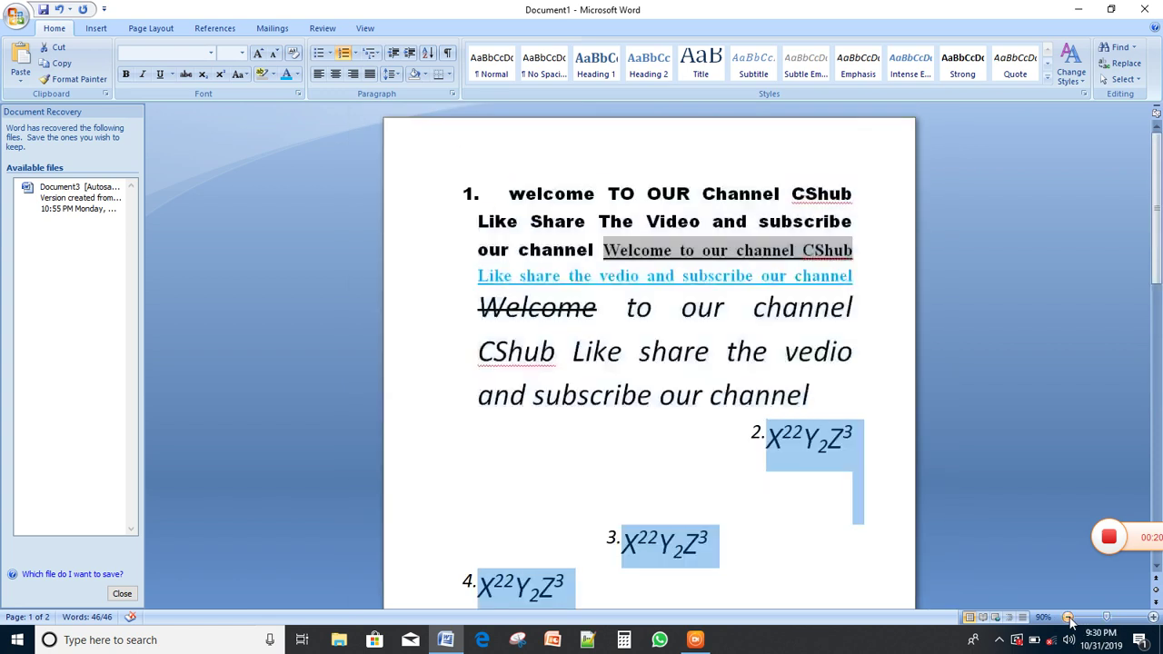
left_click(1069, 617)
left_click(1069, 618)
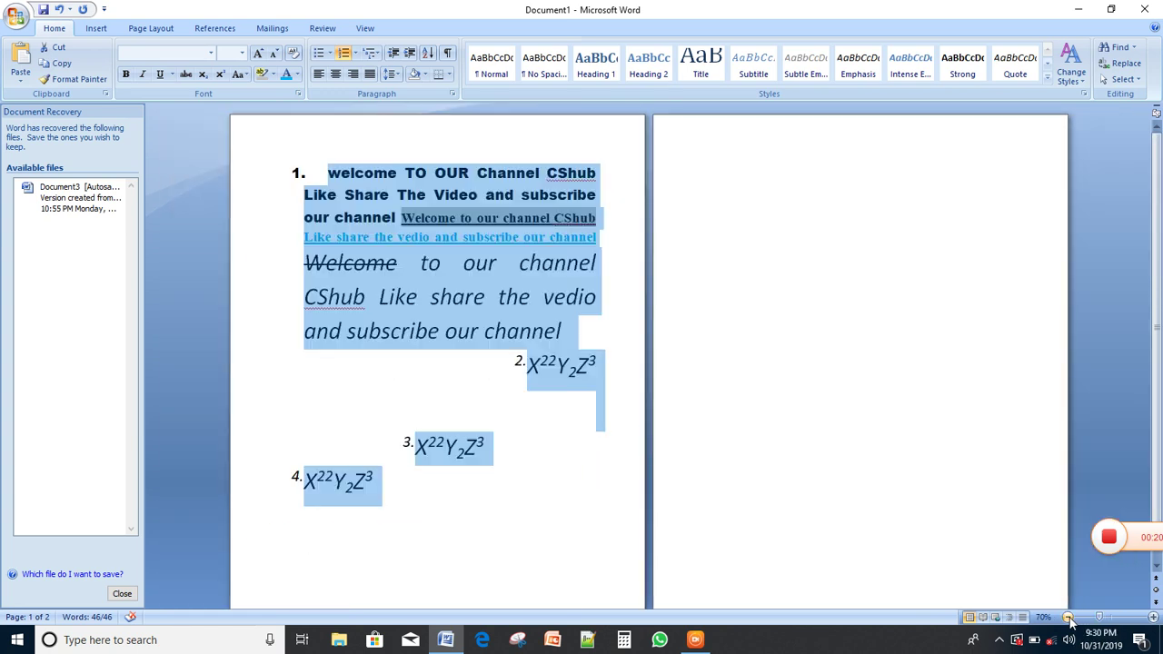
left_click(1068, 618)
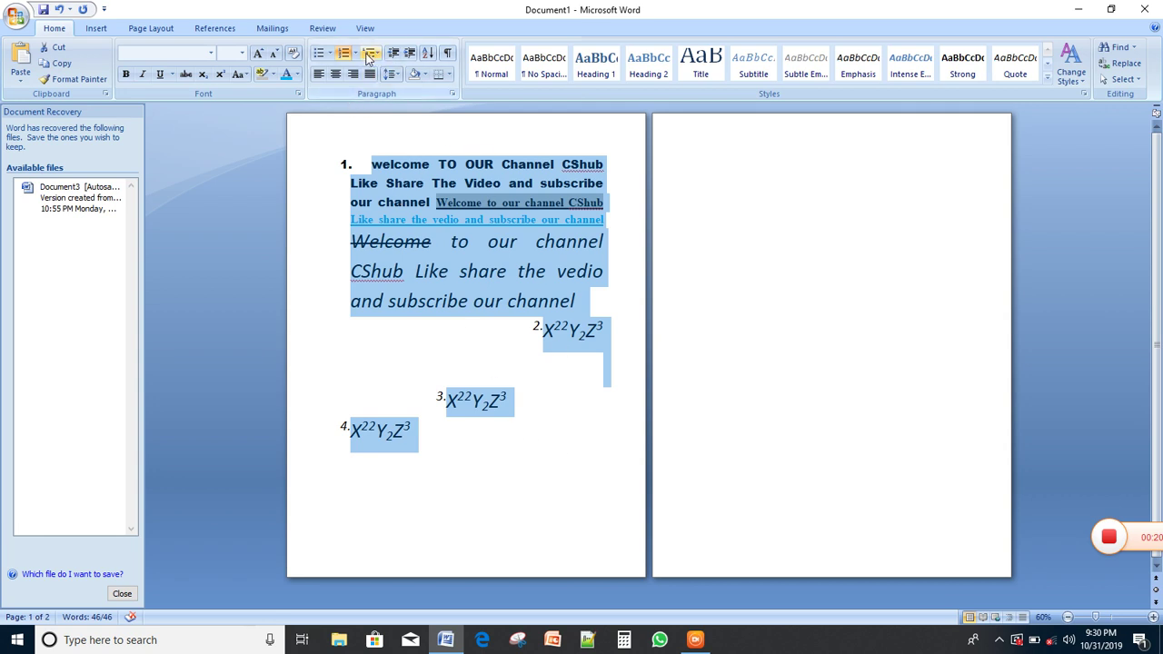
Switch the list numbering to the I., II., III. Roman-numeral format
left_click(354, 55)
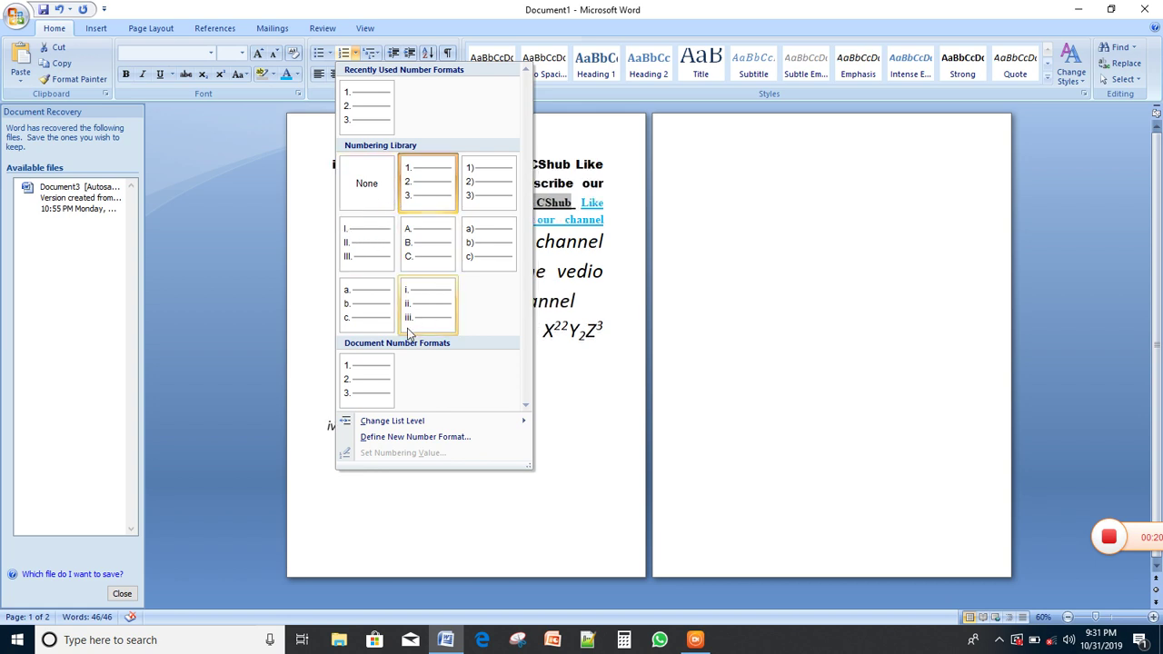
left_click(368, 259)
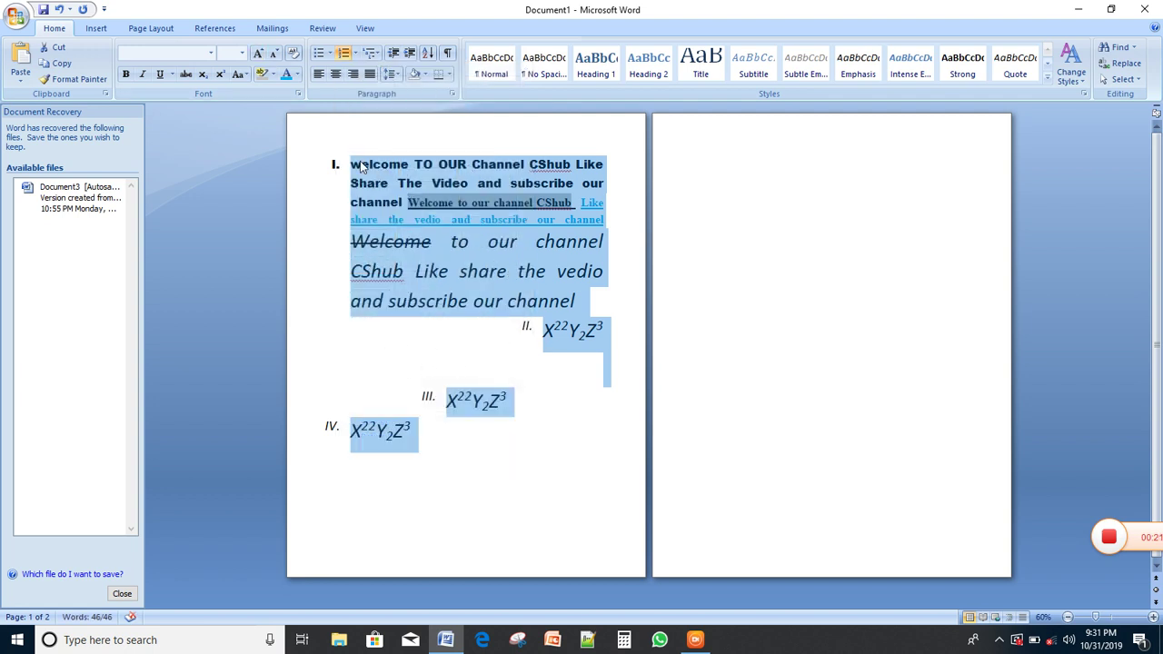
left_click(422, 352)
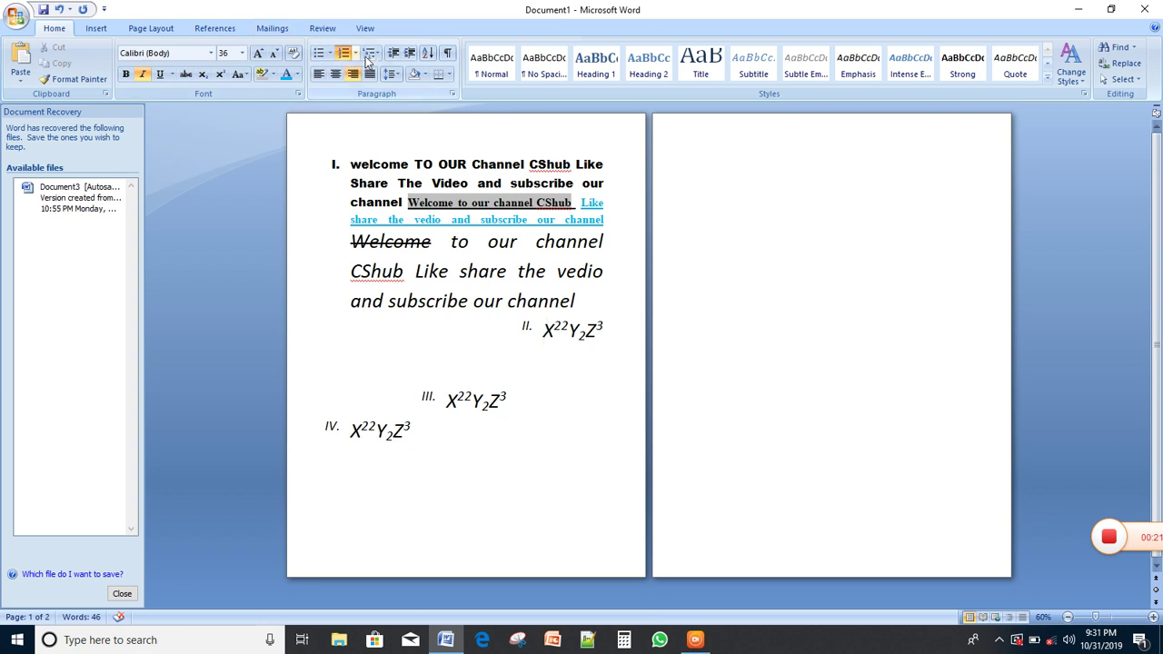
left_click(369, 56)
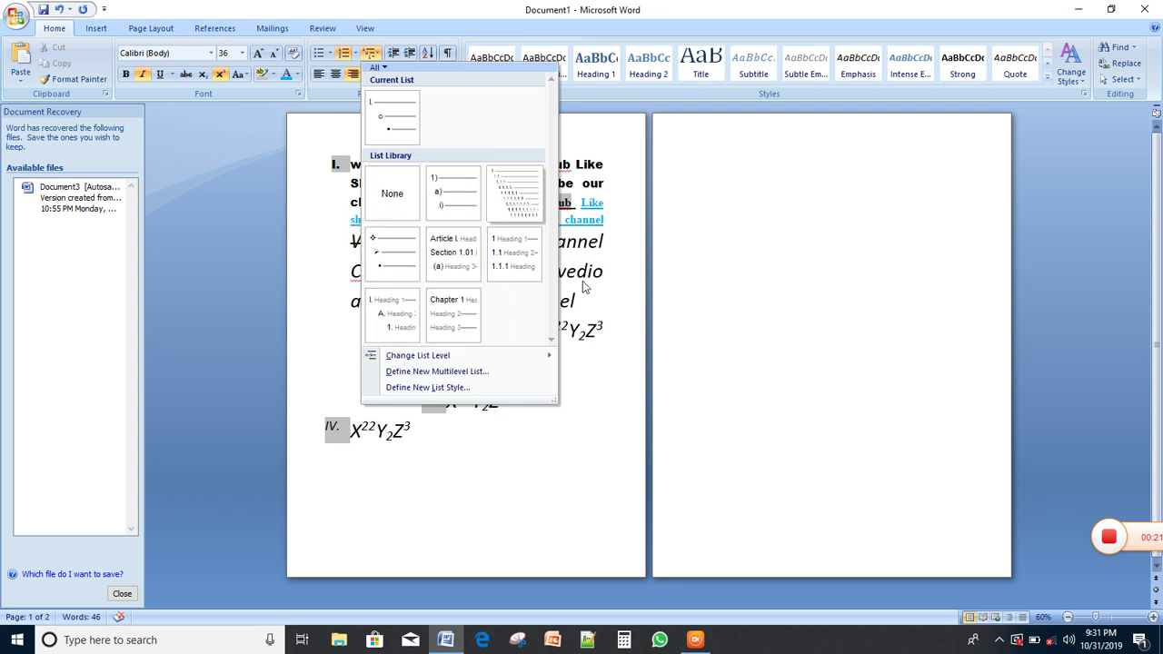
left_click(581, 446)
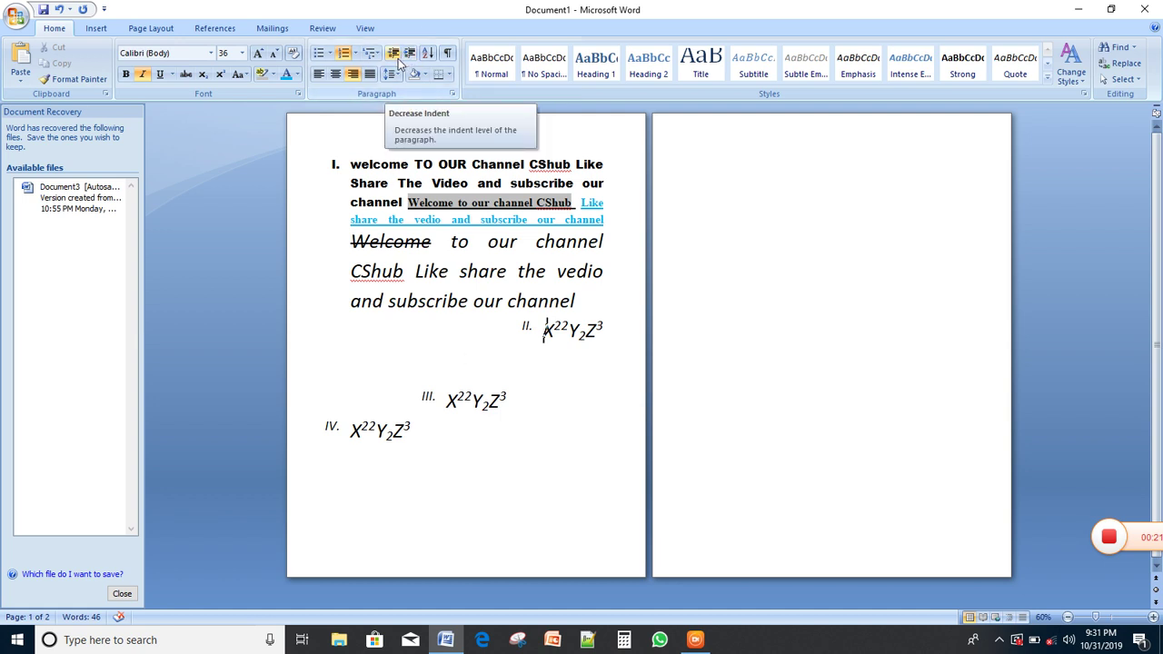
Select the whole list and indent it several steps further right
mouse_move(342, 163)
left_mouse_down()
mouse_move(346, 303)
mouse_move(441, 426)
left_mouse_up()
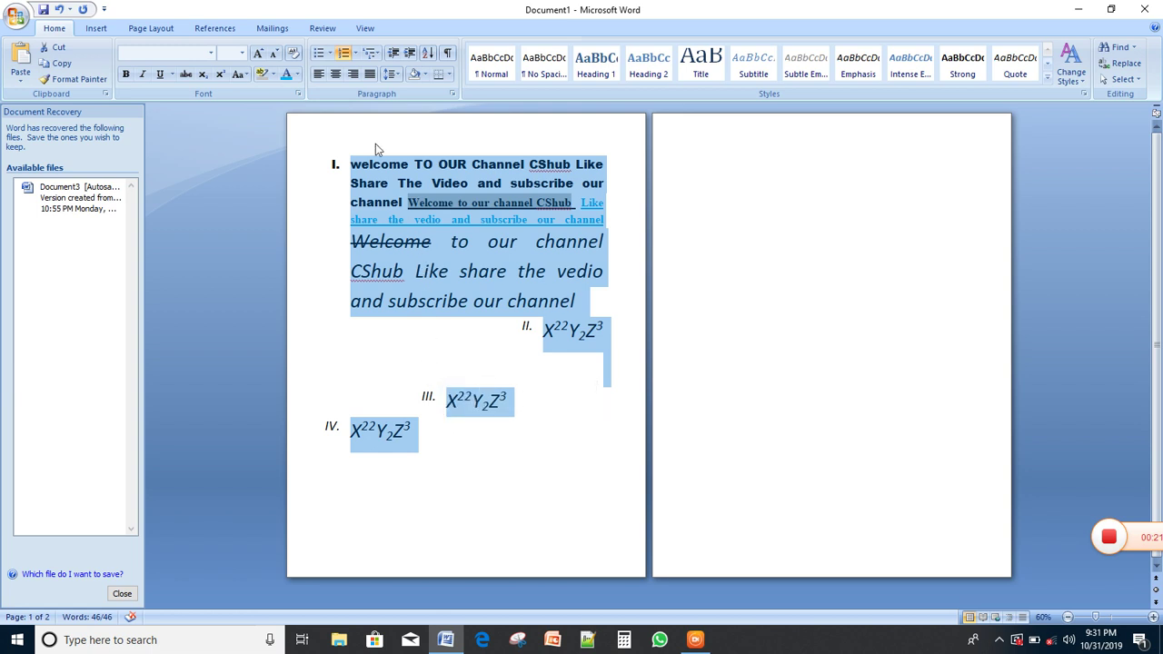
left_click(394, 55)
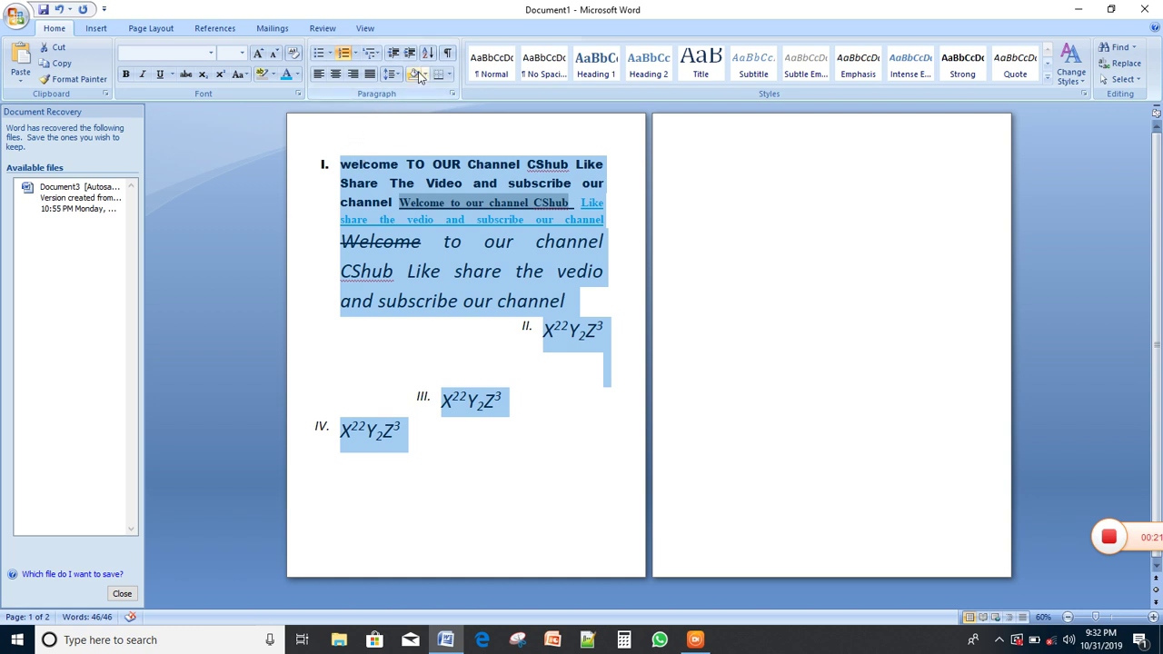
left_click(409, 55)
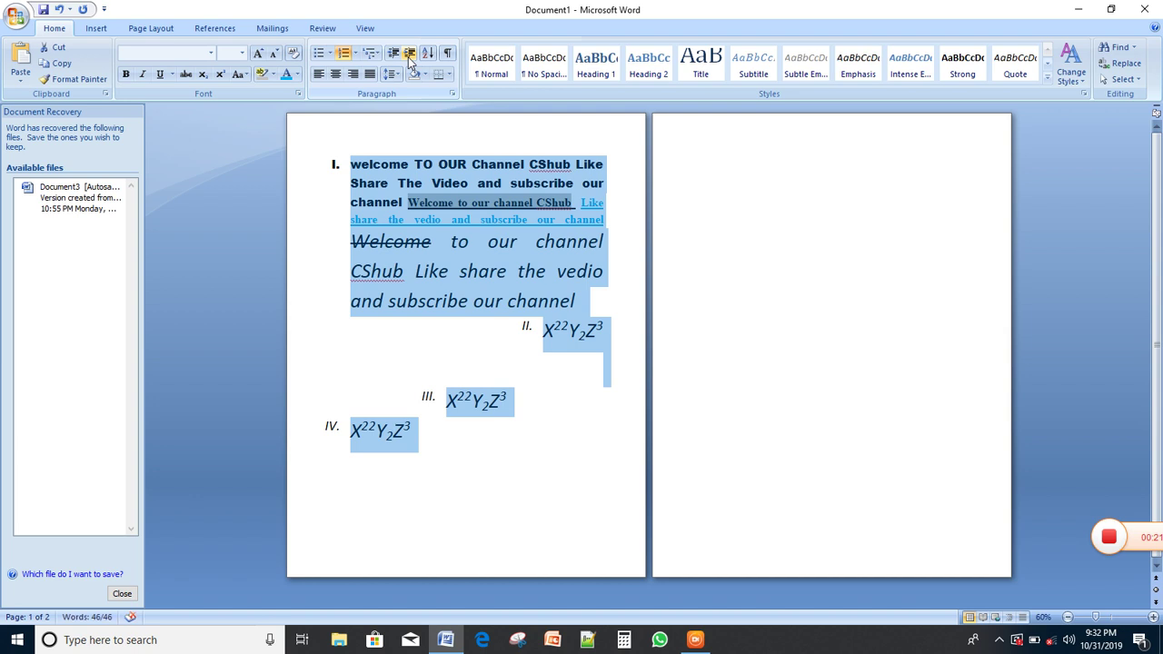
left_click(410, 54)
left_click(409, 55)
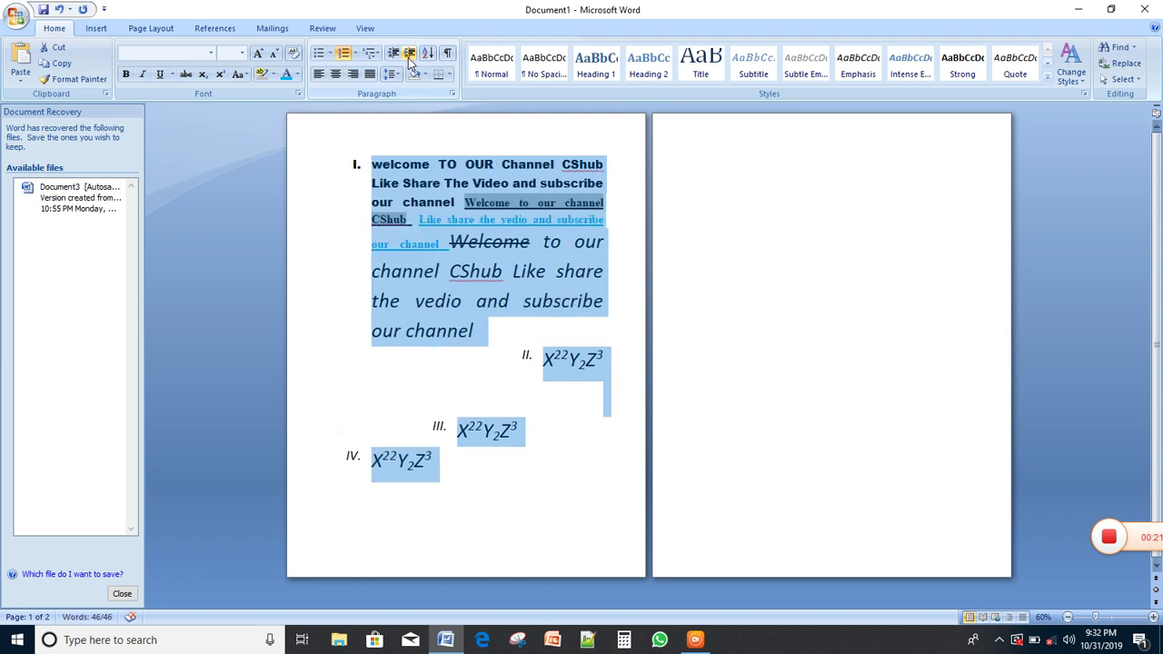
left_click(410, 54)
left_click(410, 55)
left_click(410, 55)
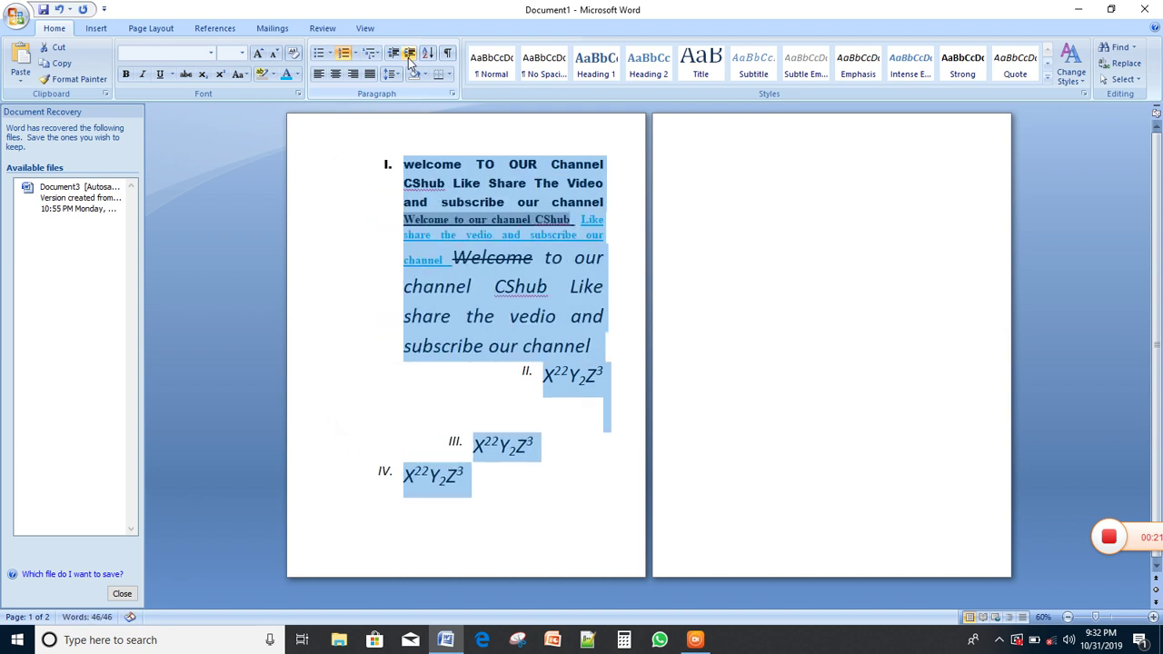
left_click(409, 54)
left_click(410, 54)
left_click(410, 55)
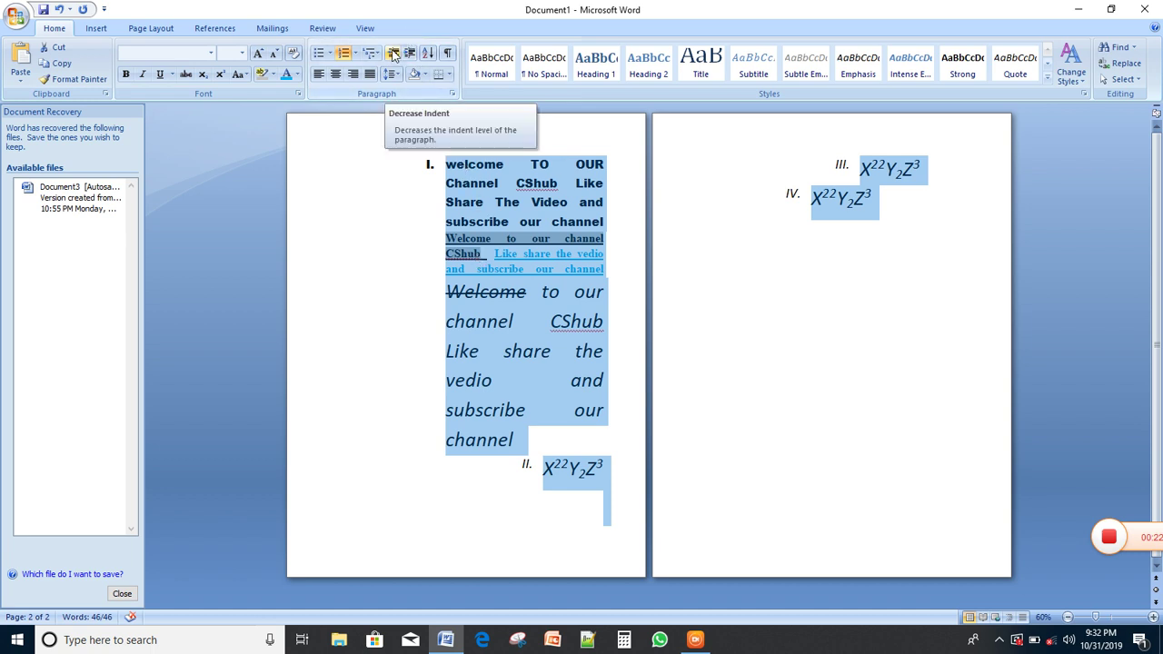
Pull the list back to a smaller indent so items I to IV fit on page one
left_click(393, 54)
left_click(393, 55)
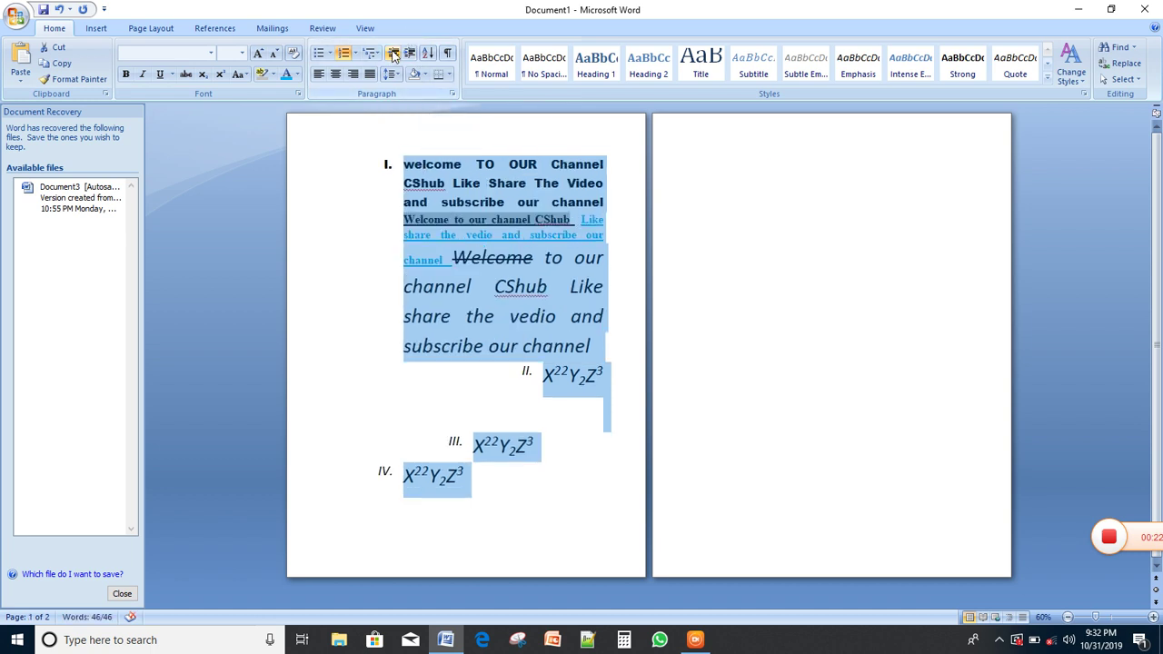
left_click(393, 54)
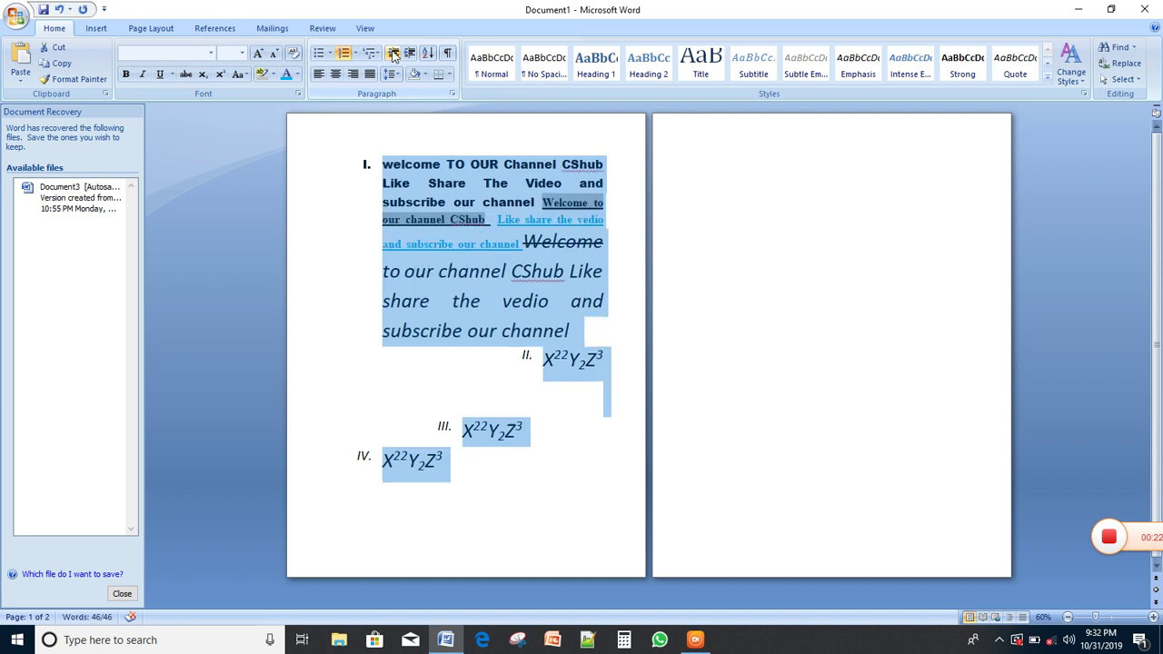
left_click(393, 54)
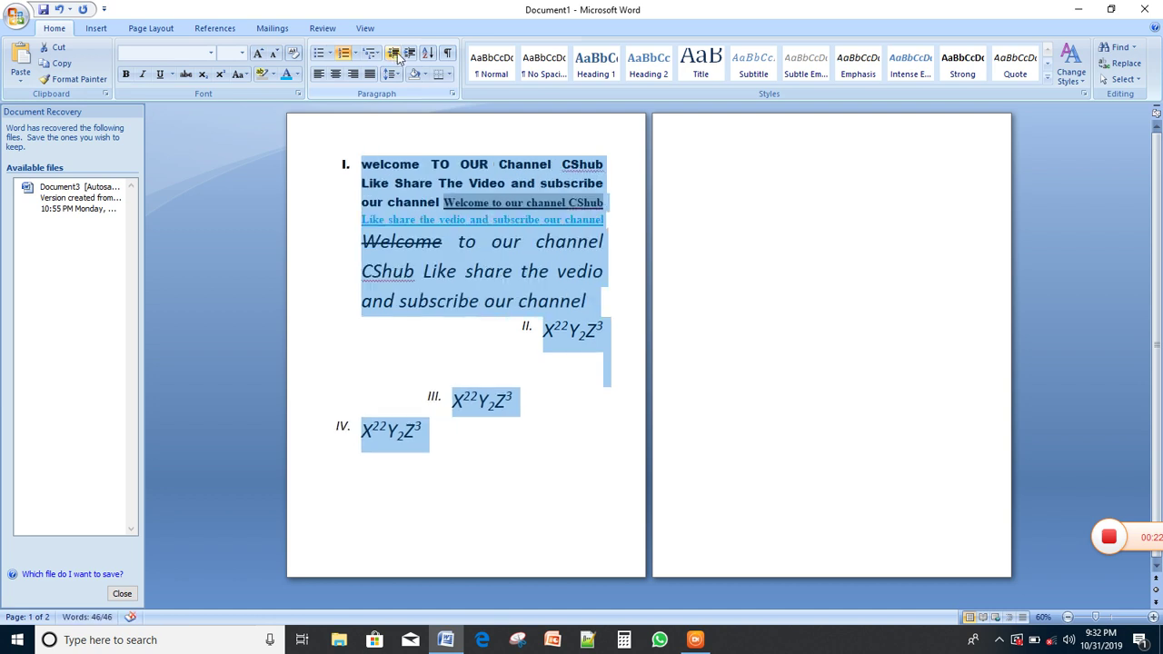
left_click(410, 54)
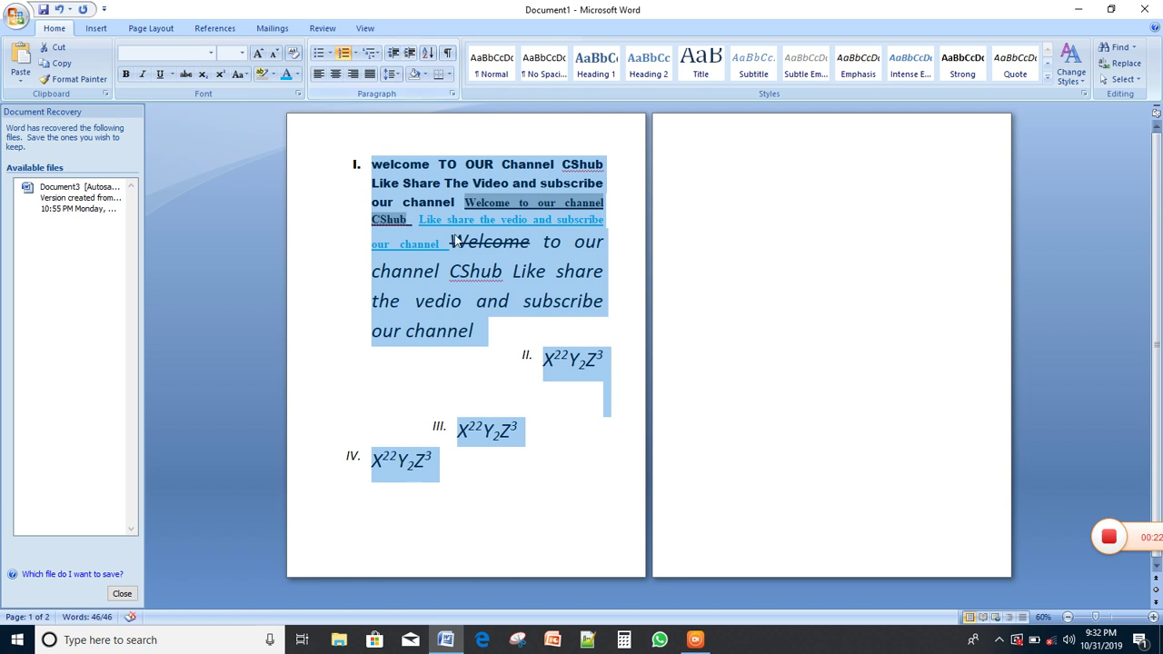
left_click(708, 278)
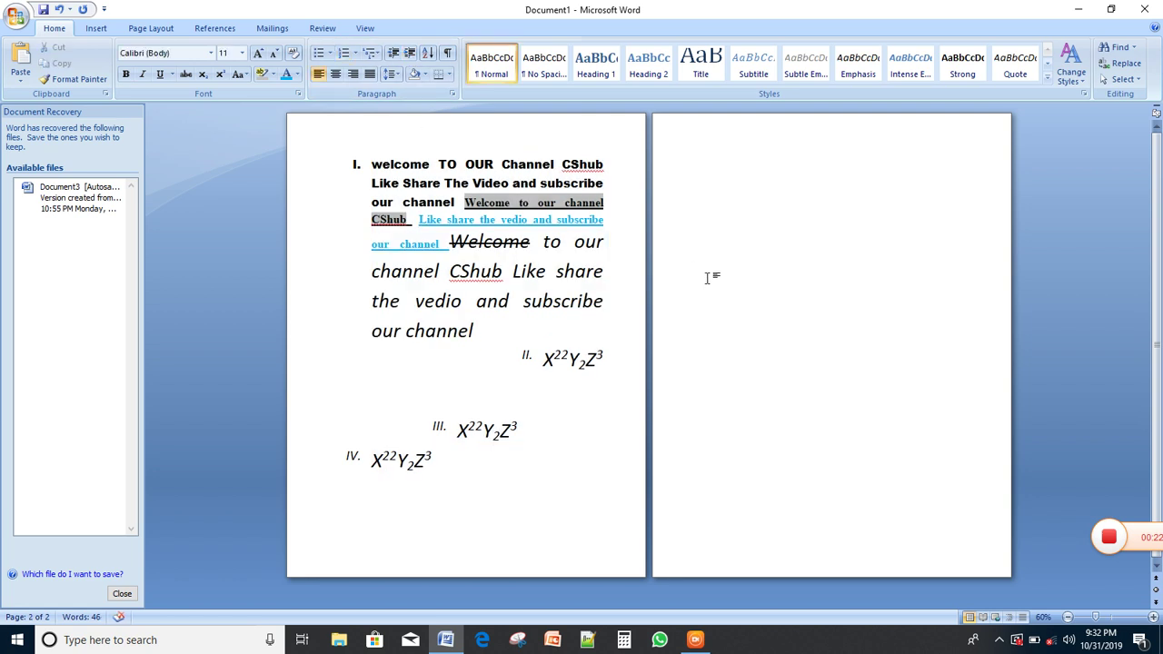
Sort the list by paragraphs in descending order, putting the three formula lines first
left_click(433, 55)
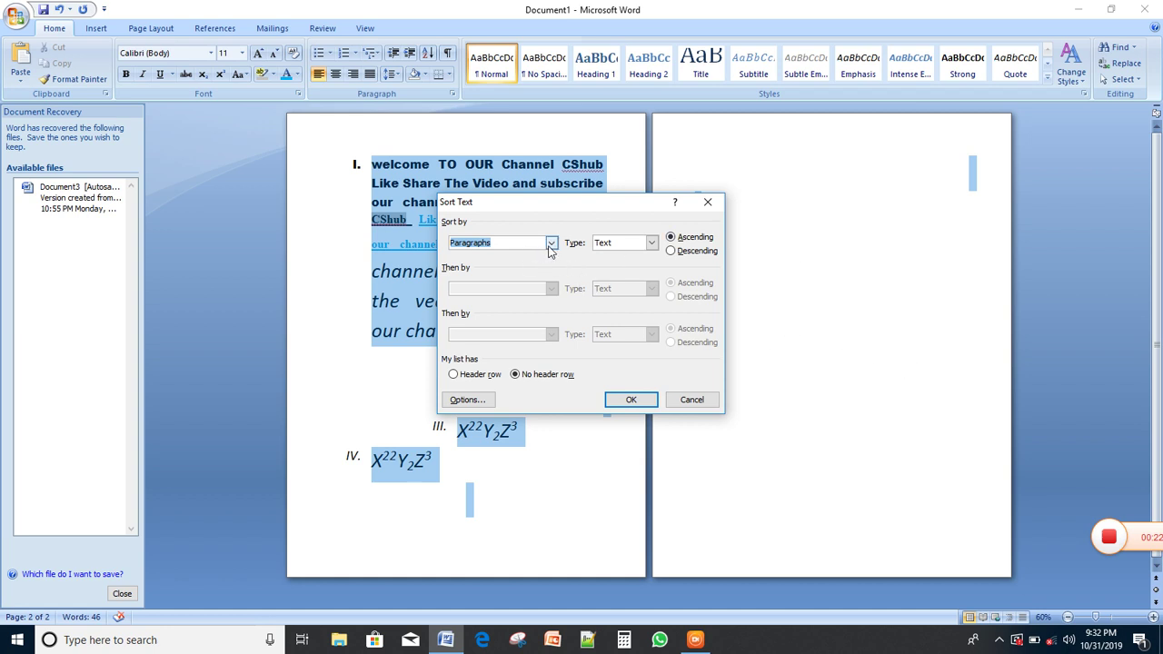
left_click(551, 246)
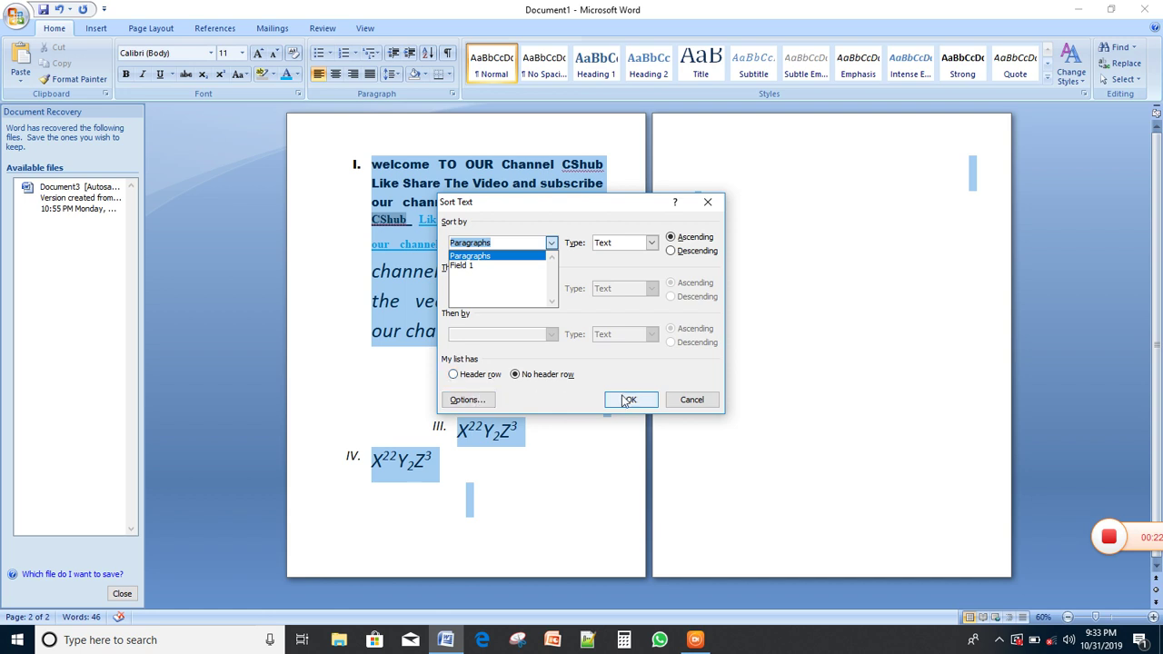
left_click(686, 251)
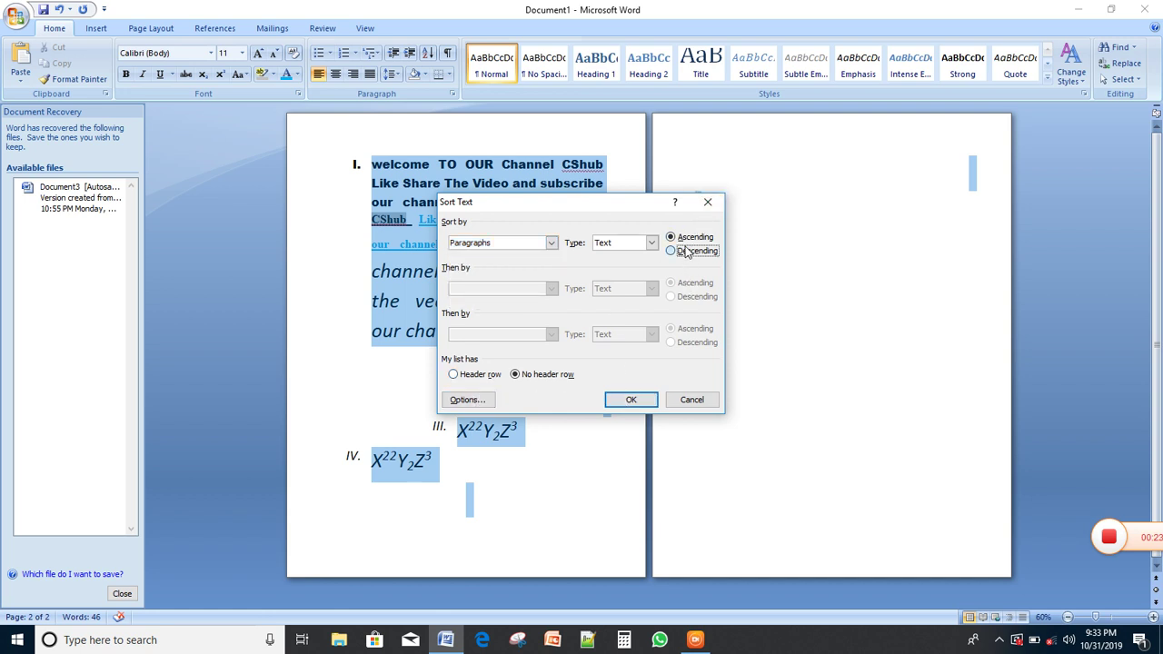
left_click(630, 400)
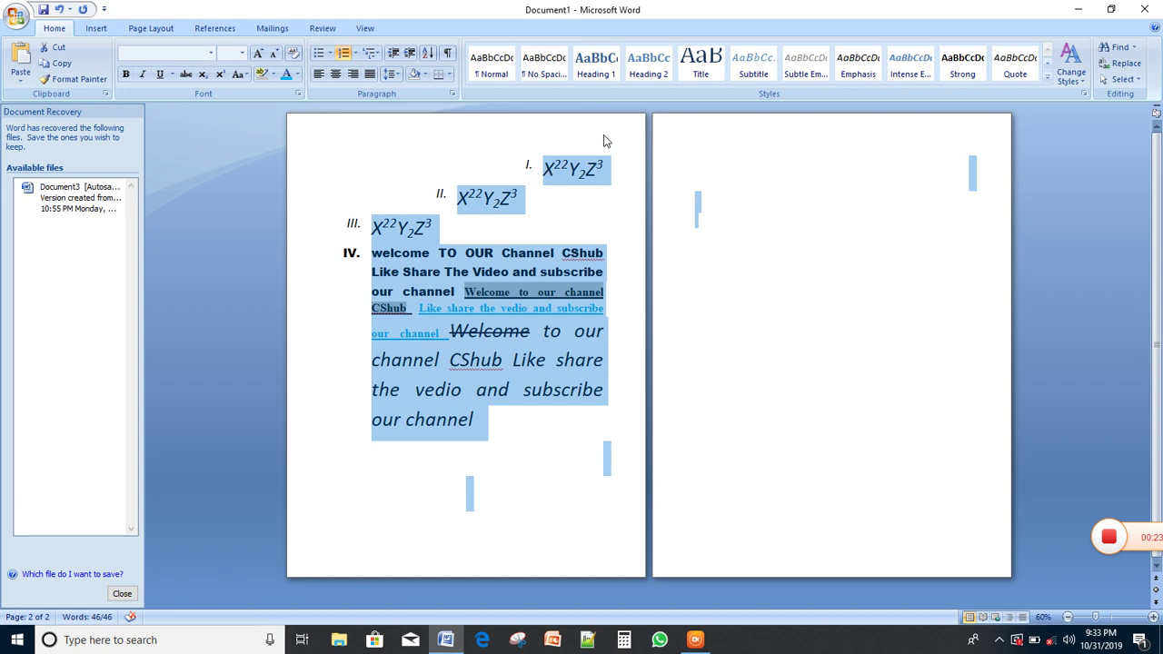
Apply cyan background shading to formula line II
double_click(575, 170)
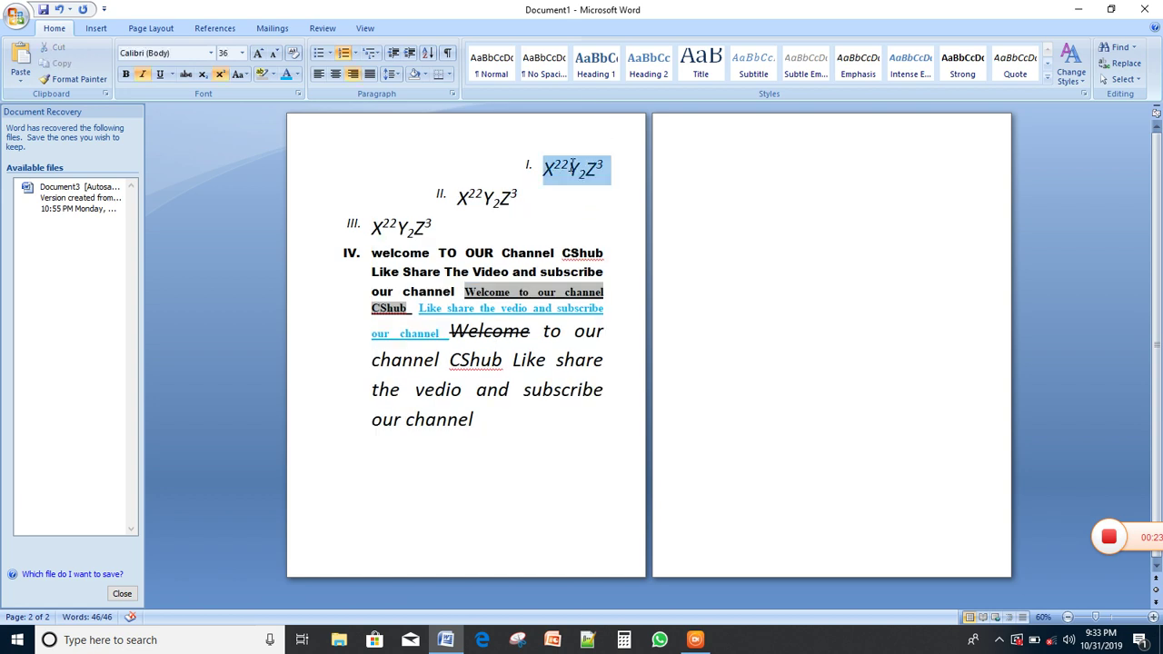
left_click(553, 205)
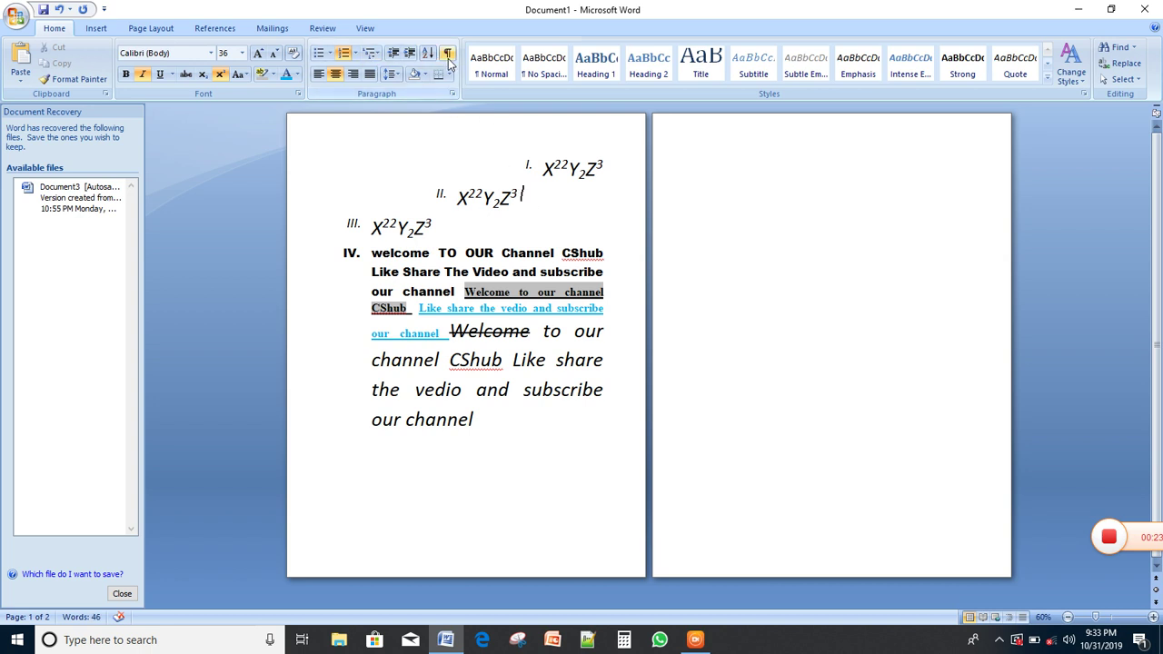
left_click(426, 77)
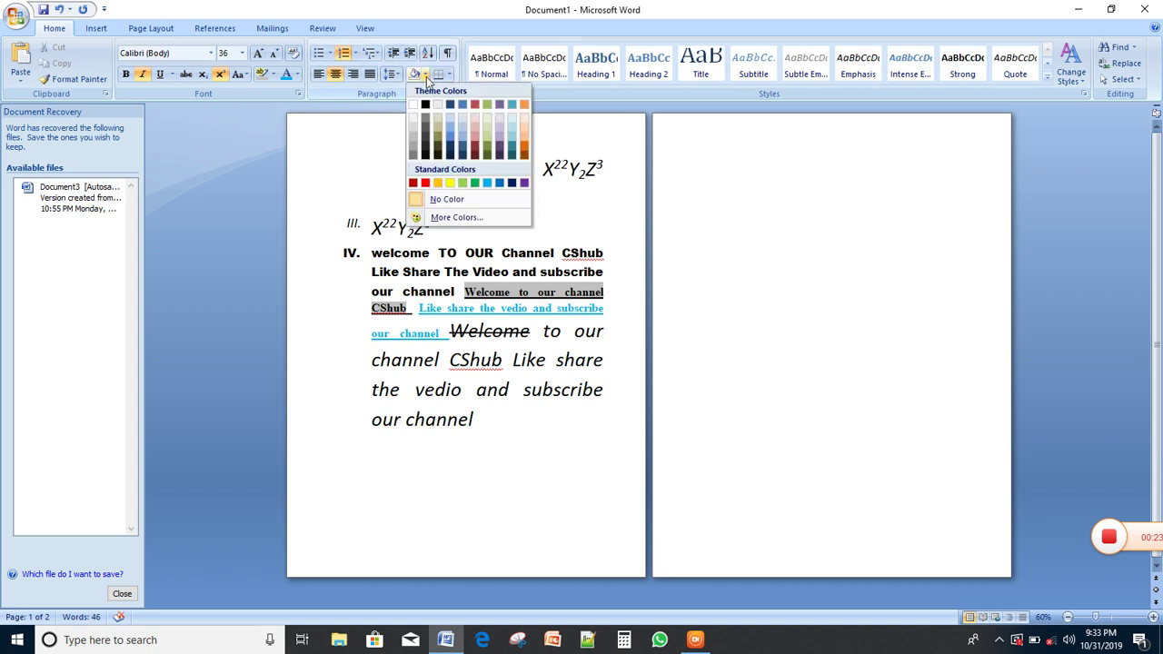
left_click(487, 188)
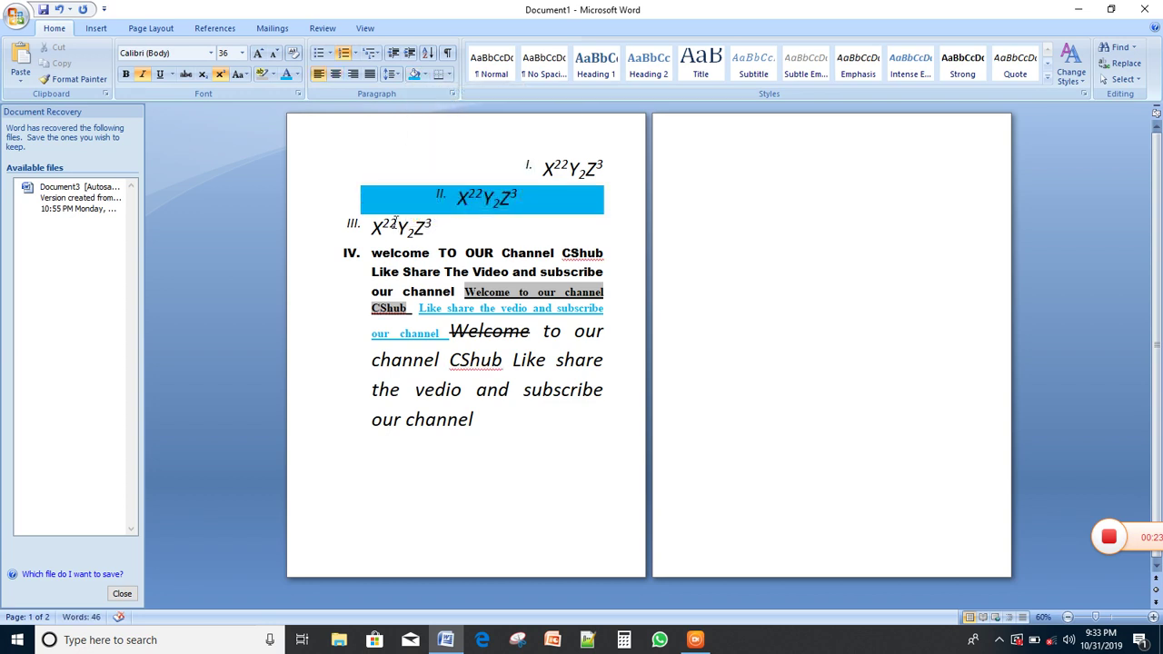
Select the closing welcome text from 'CShub' to the end
mouse_move(373, 226)
left_mouse_down()
mouse_move(474, 352)
mouse_move(582, 362)
mouse_move(460, 412)
left_mouse_up()
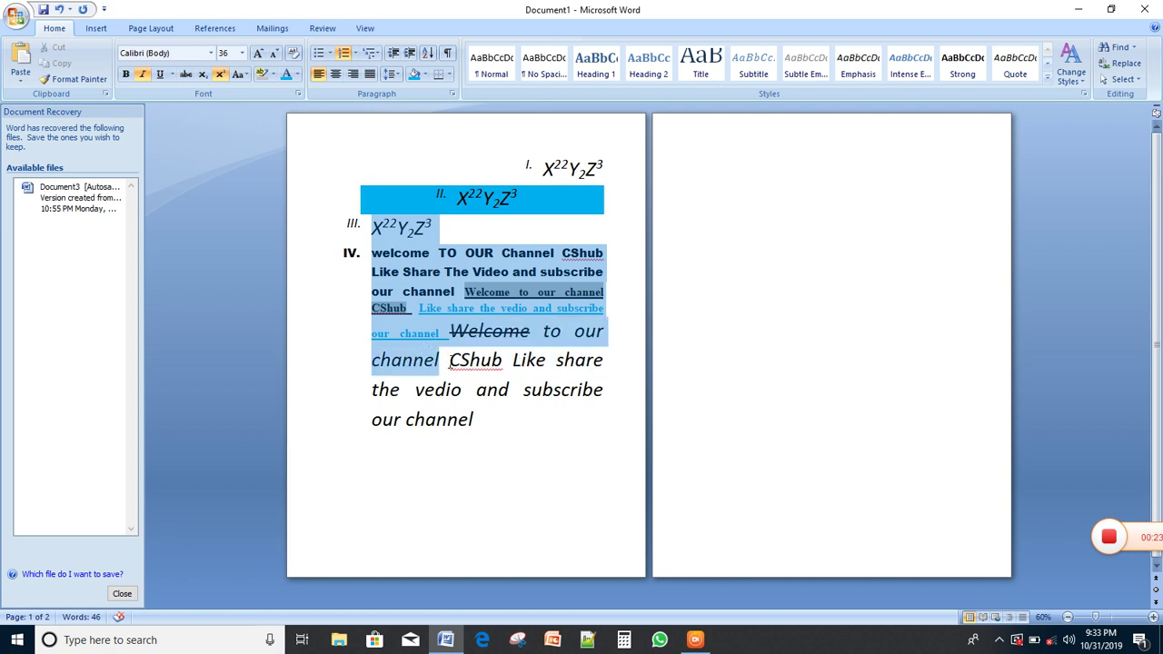
left_click(608, 449)
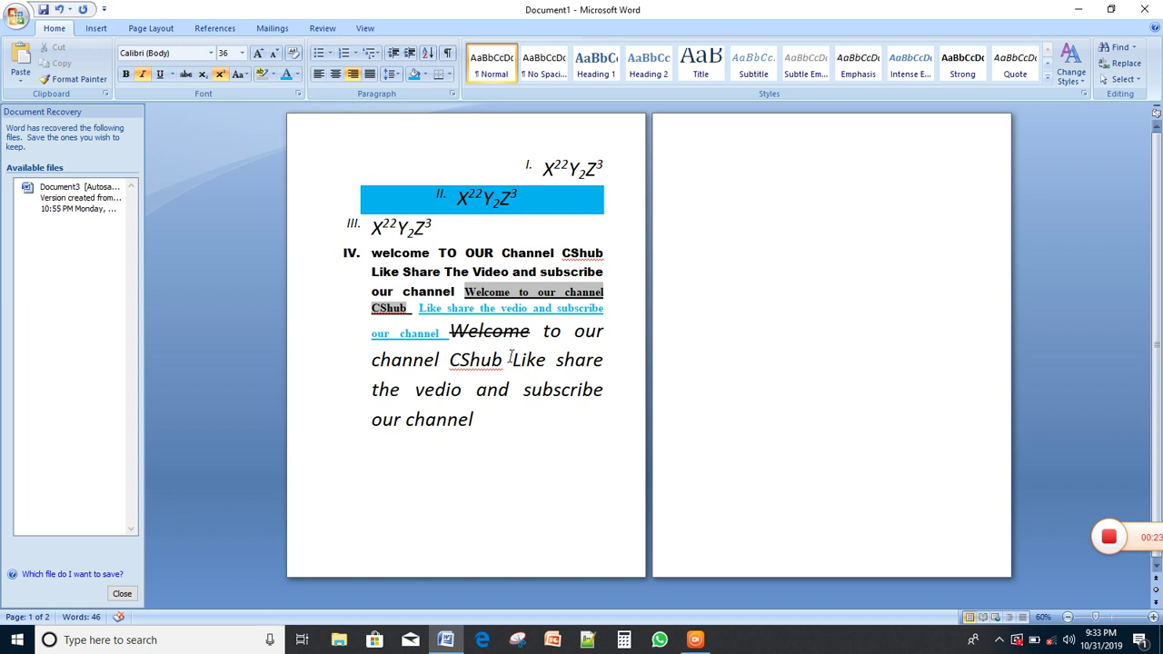
left_click_drag(511, 359, 498, 419)
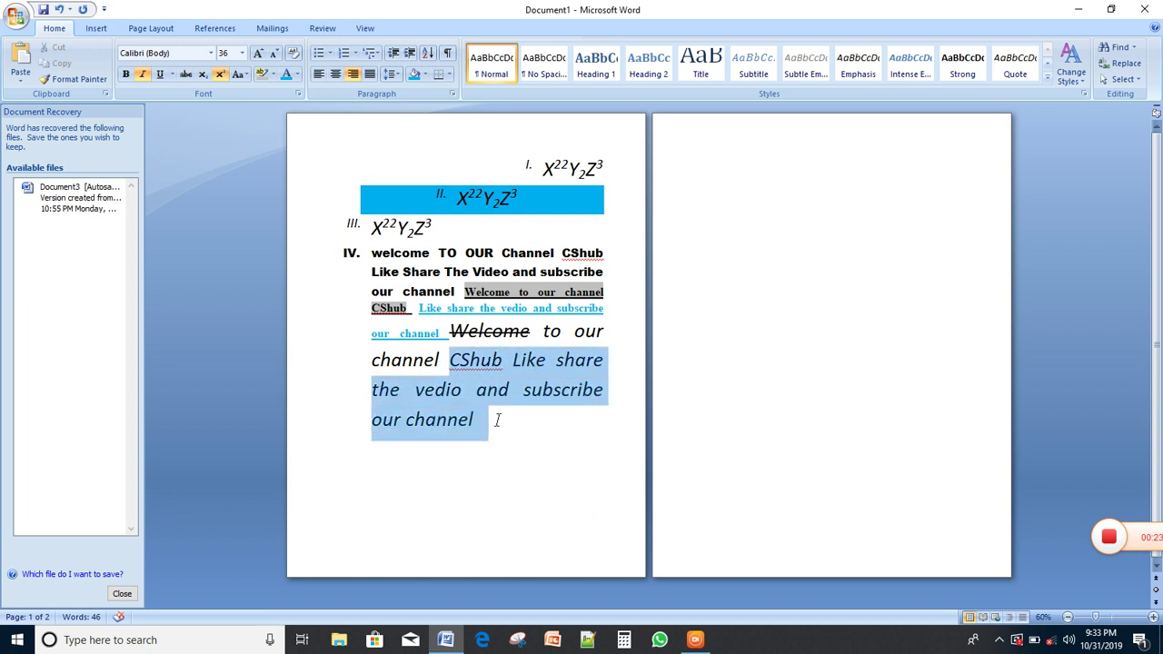
Compare the Shading and Text Highlight colour palettes without applying either, ending on Shading
left_click(424, 75)
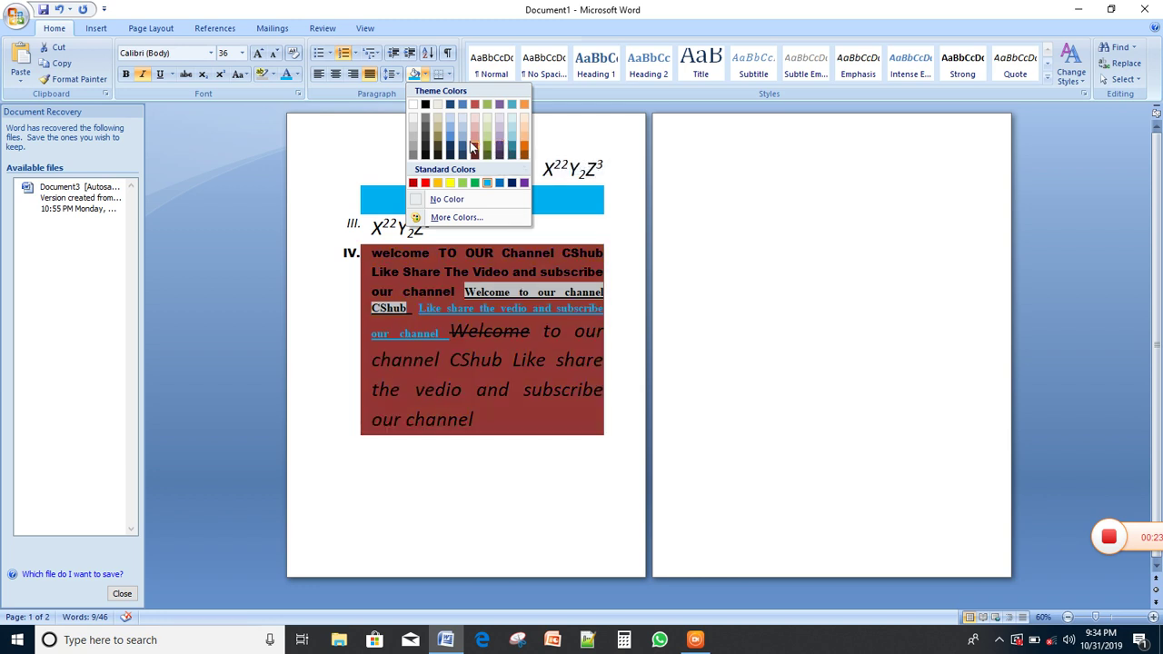
left_click(274, 75)
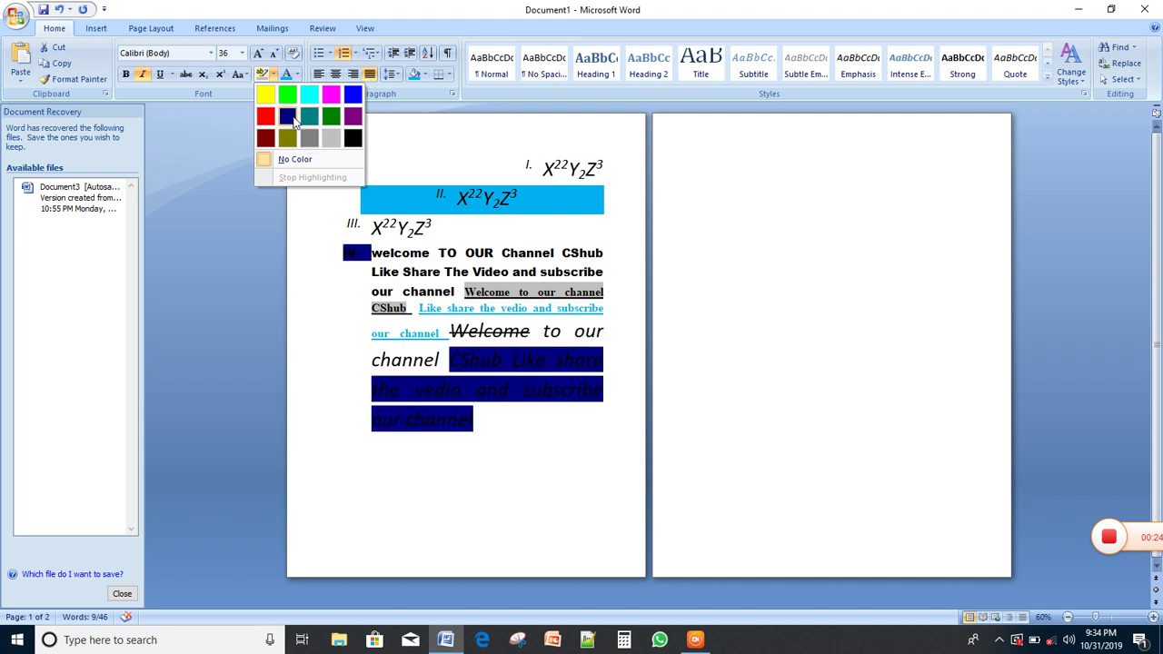
left_click(425, 77)
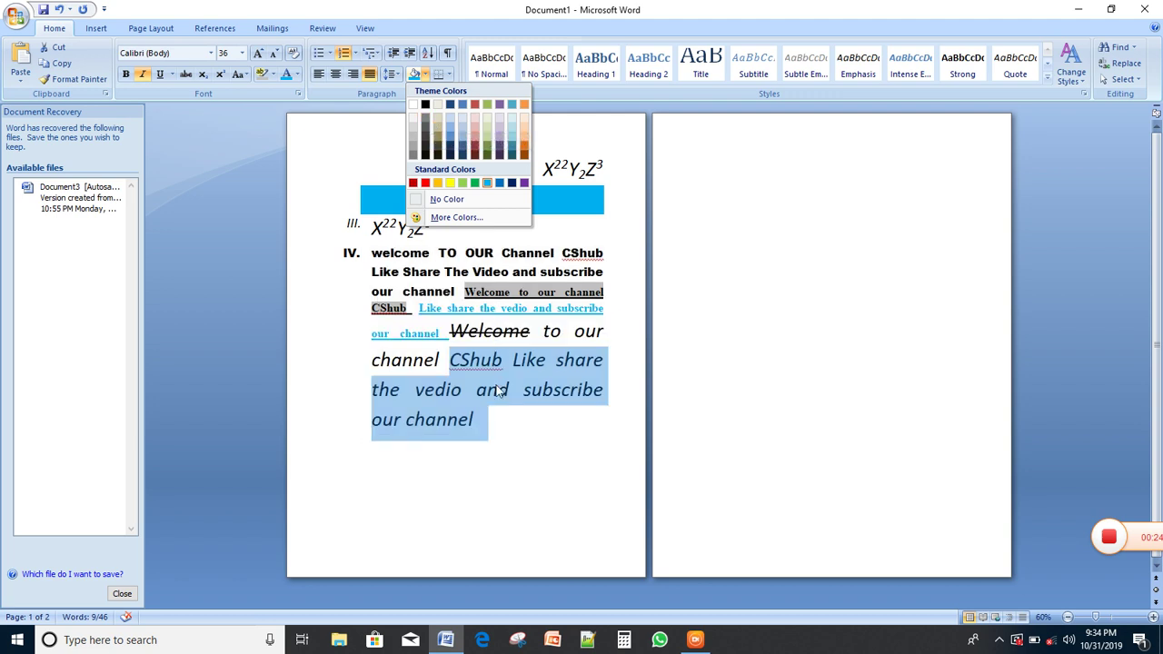
left_click(529, 455)
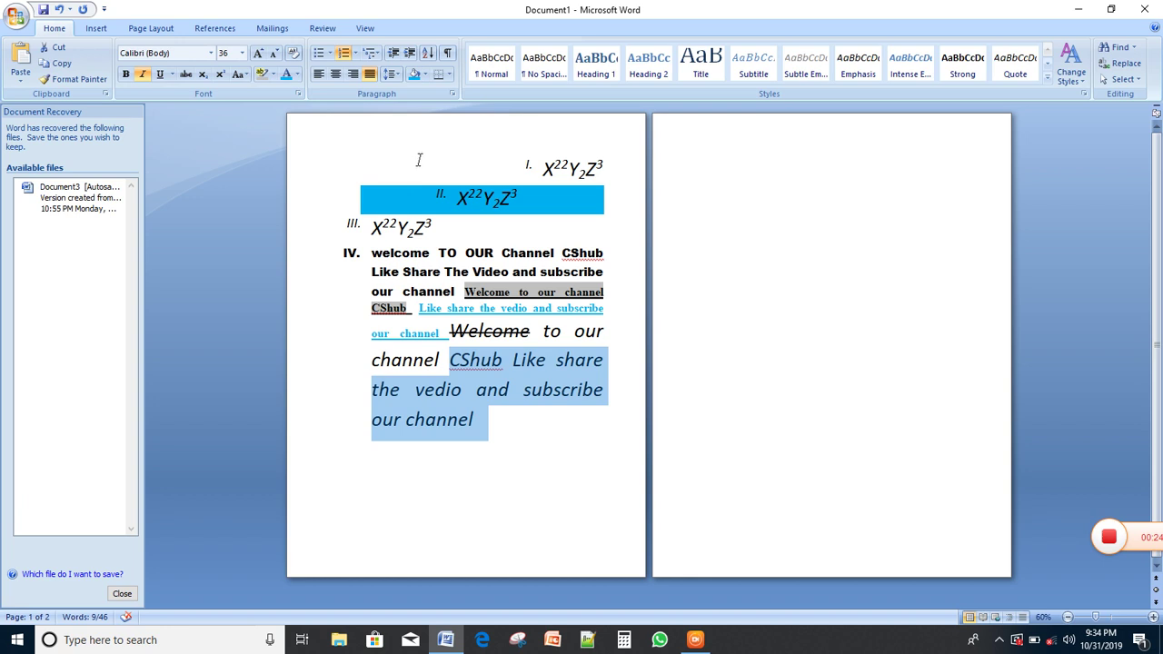
left_click(425, 75)
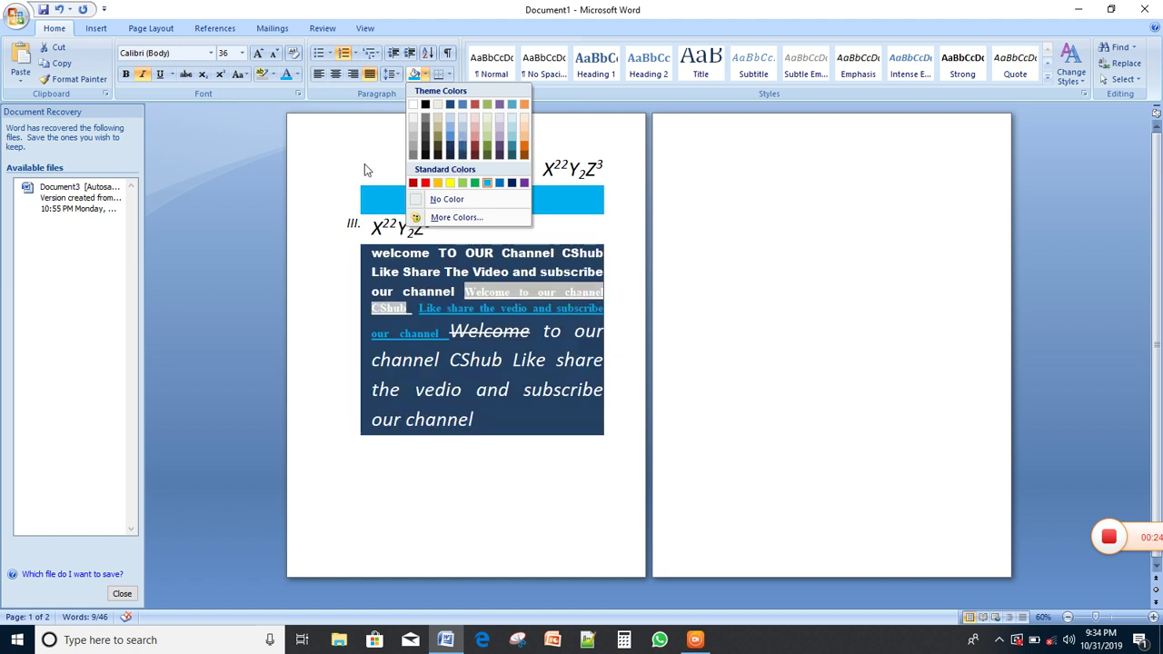
Highlight the 'CShub Like share the vedio and subscribe our channel' text in Pink
left_click(270, 75)
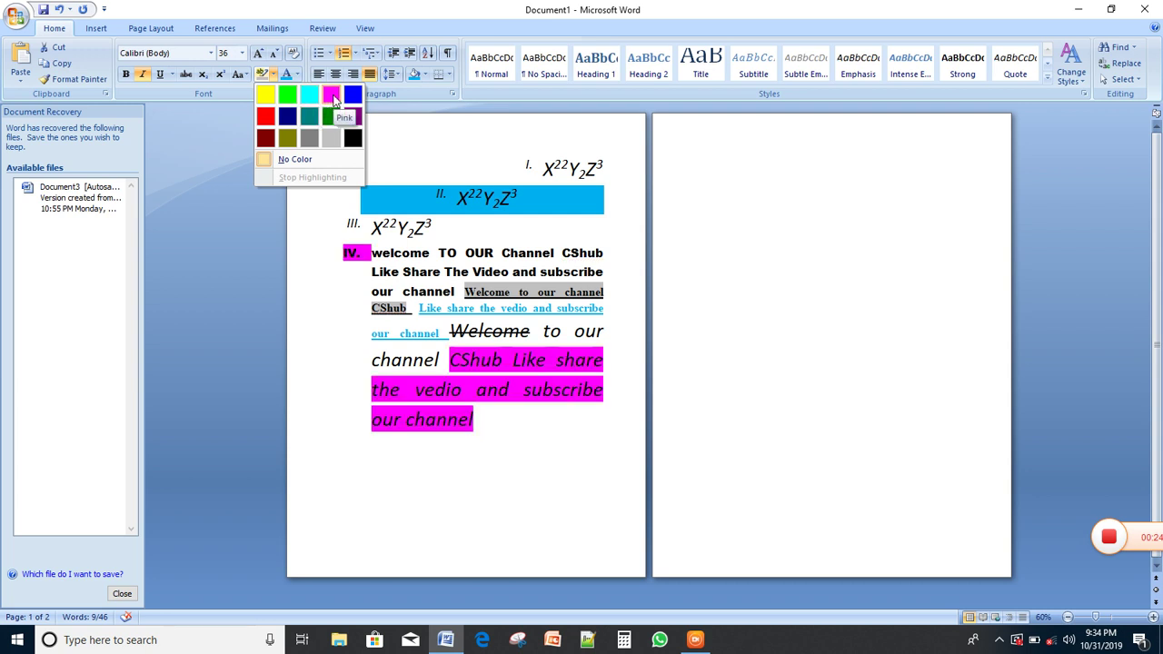
left_click(333, 97)
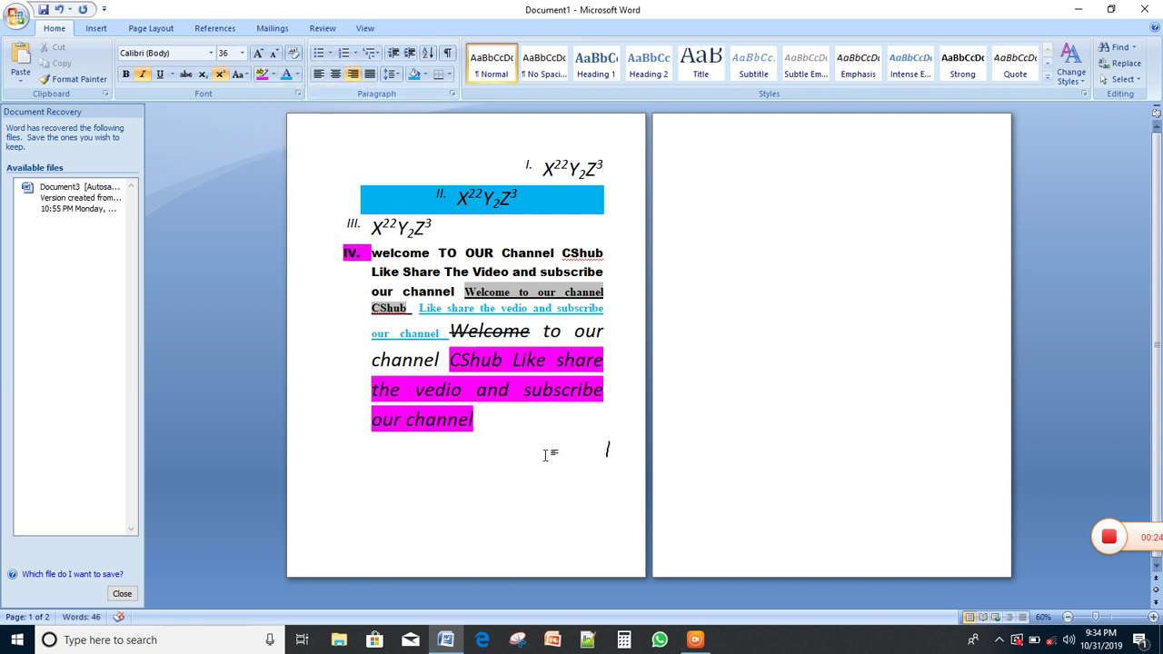